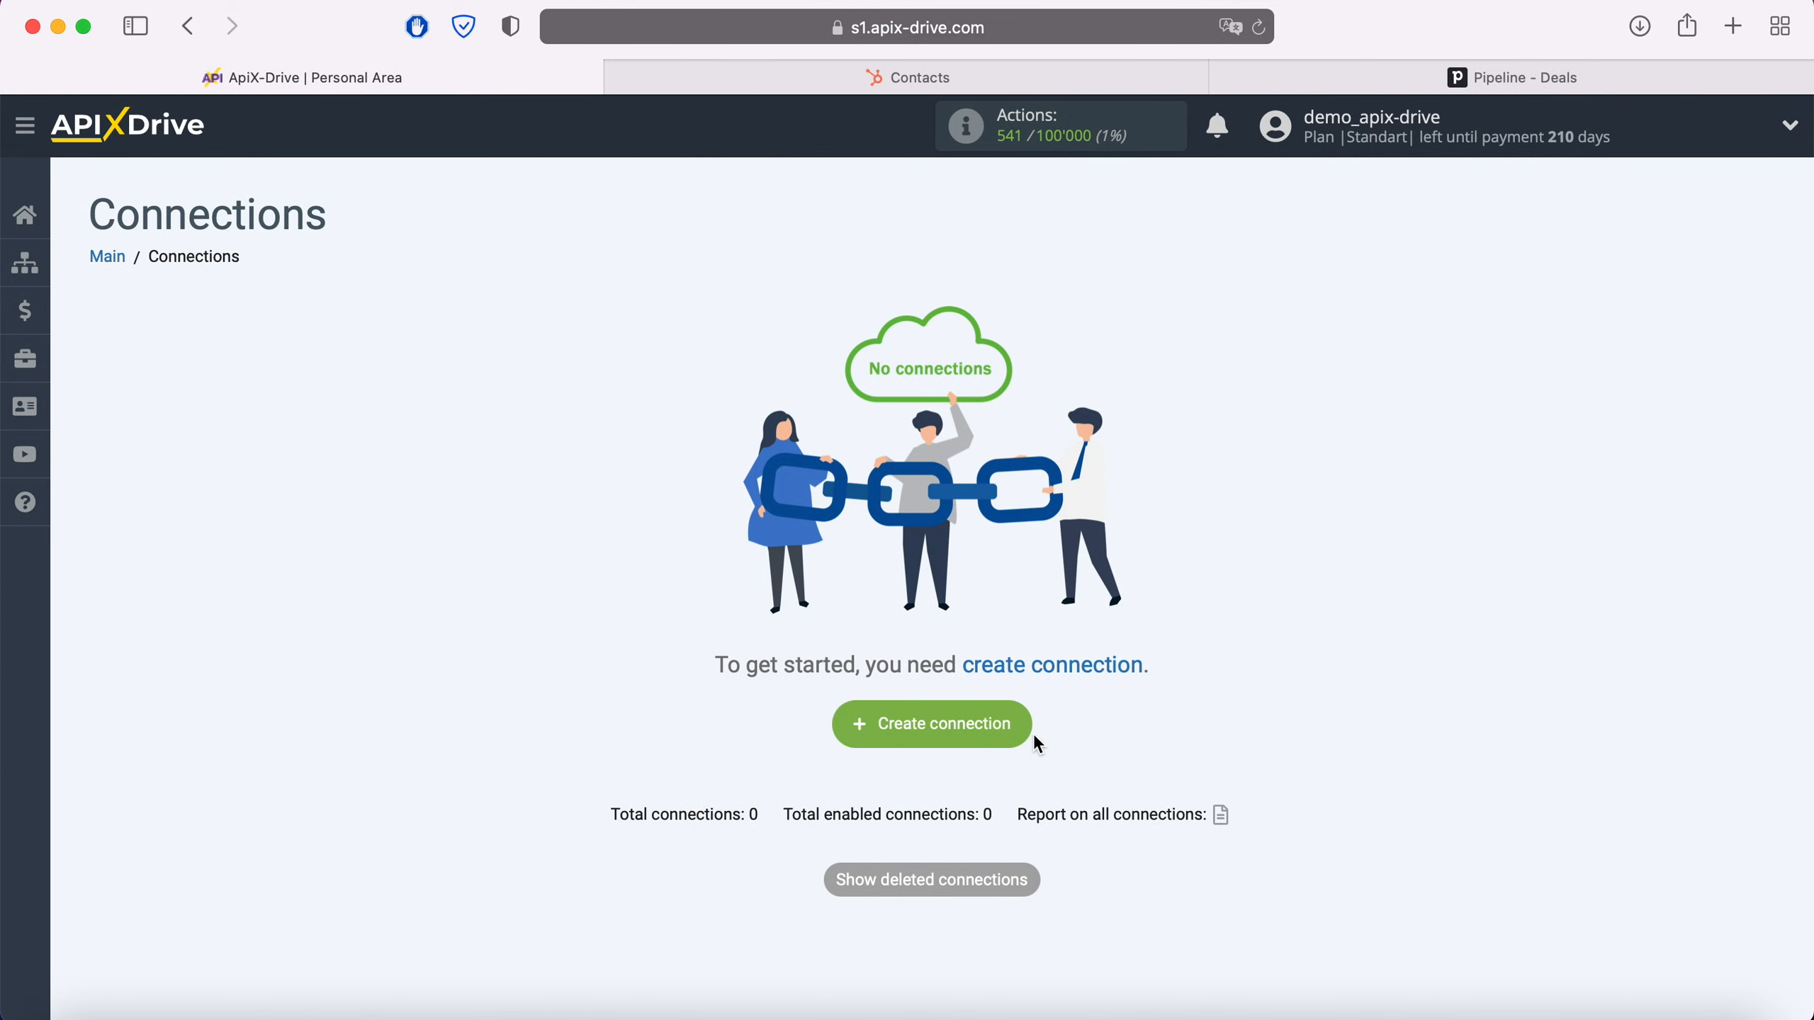
# Start a new connection with Hubspot as the data source
pyautogui.click(1027, 734)
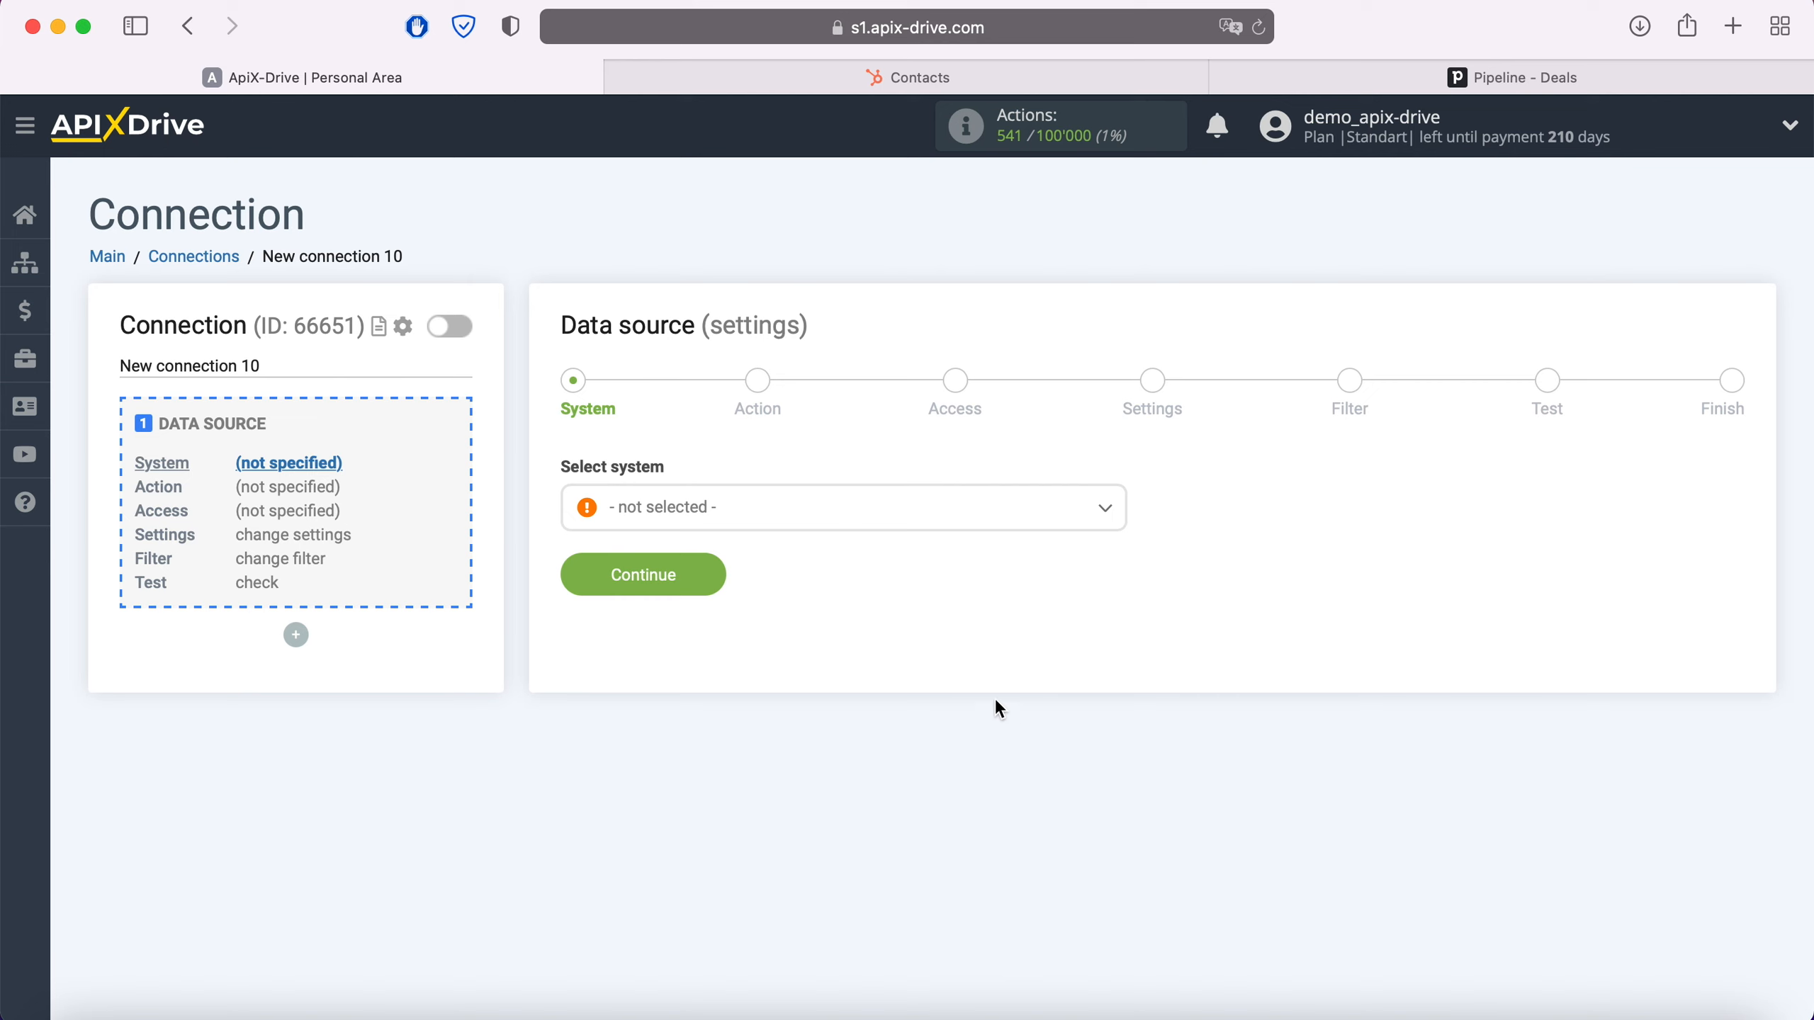
pyautogui.click(895, 524)
pyautogui.scroll(-10, 917, 677)
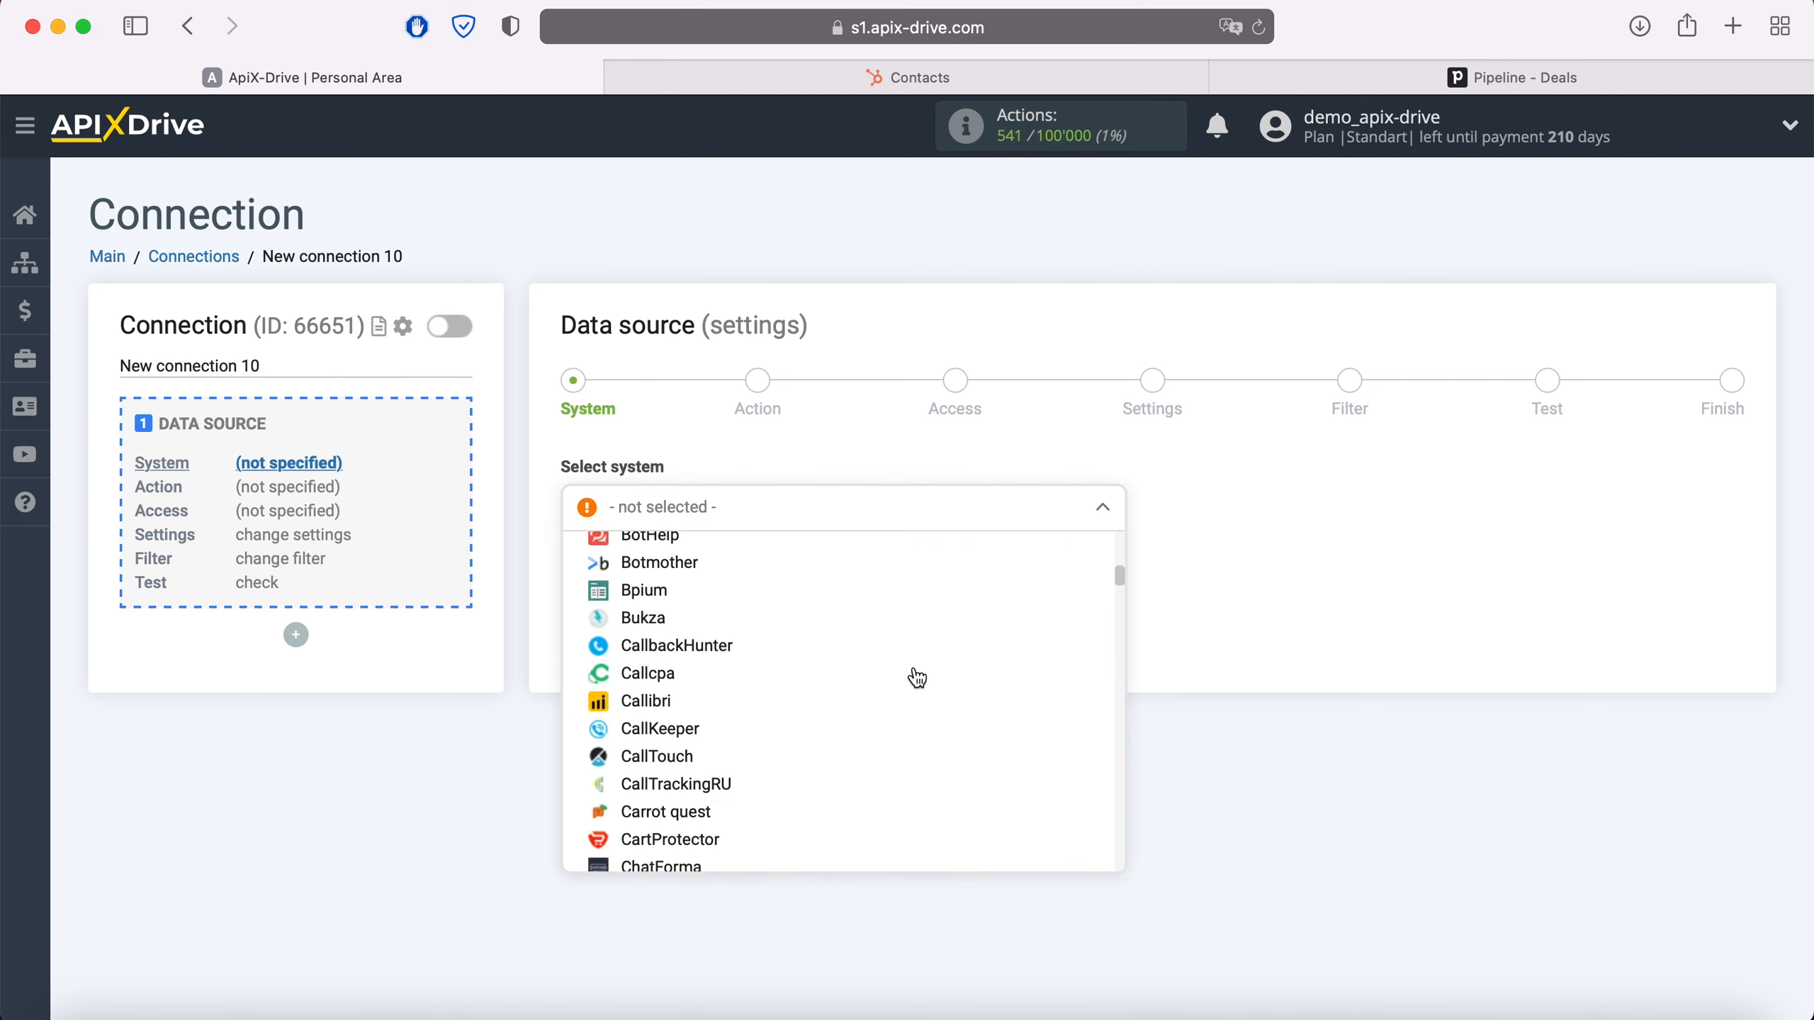
pyautogui.scroll(-15, 916, 676)
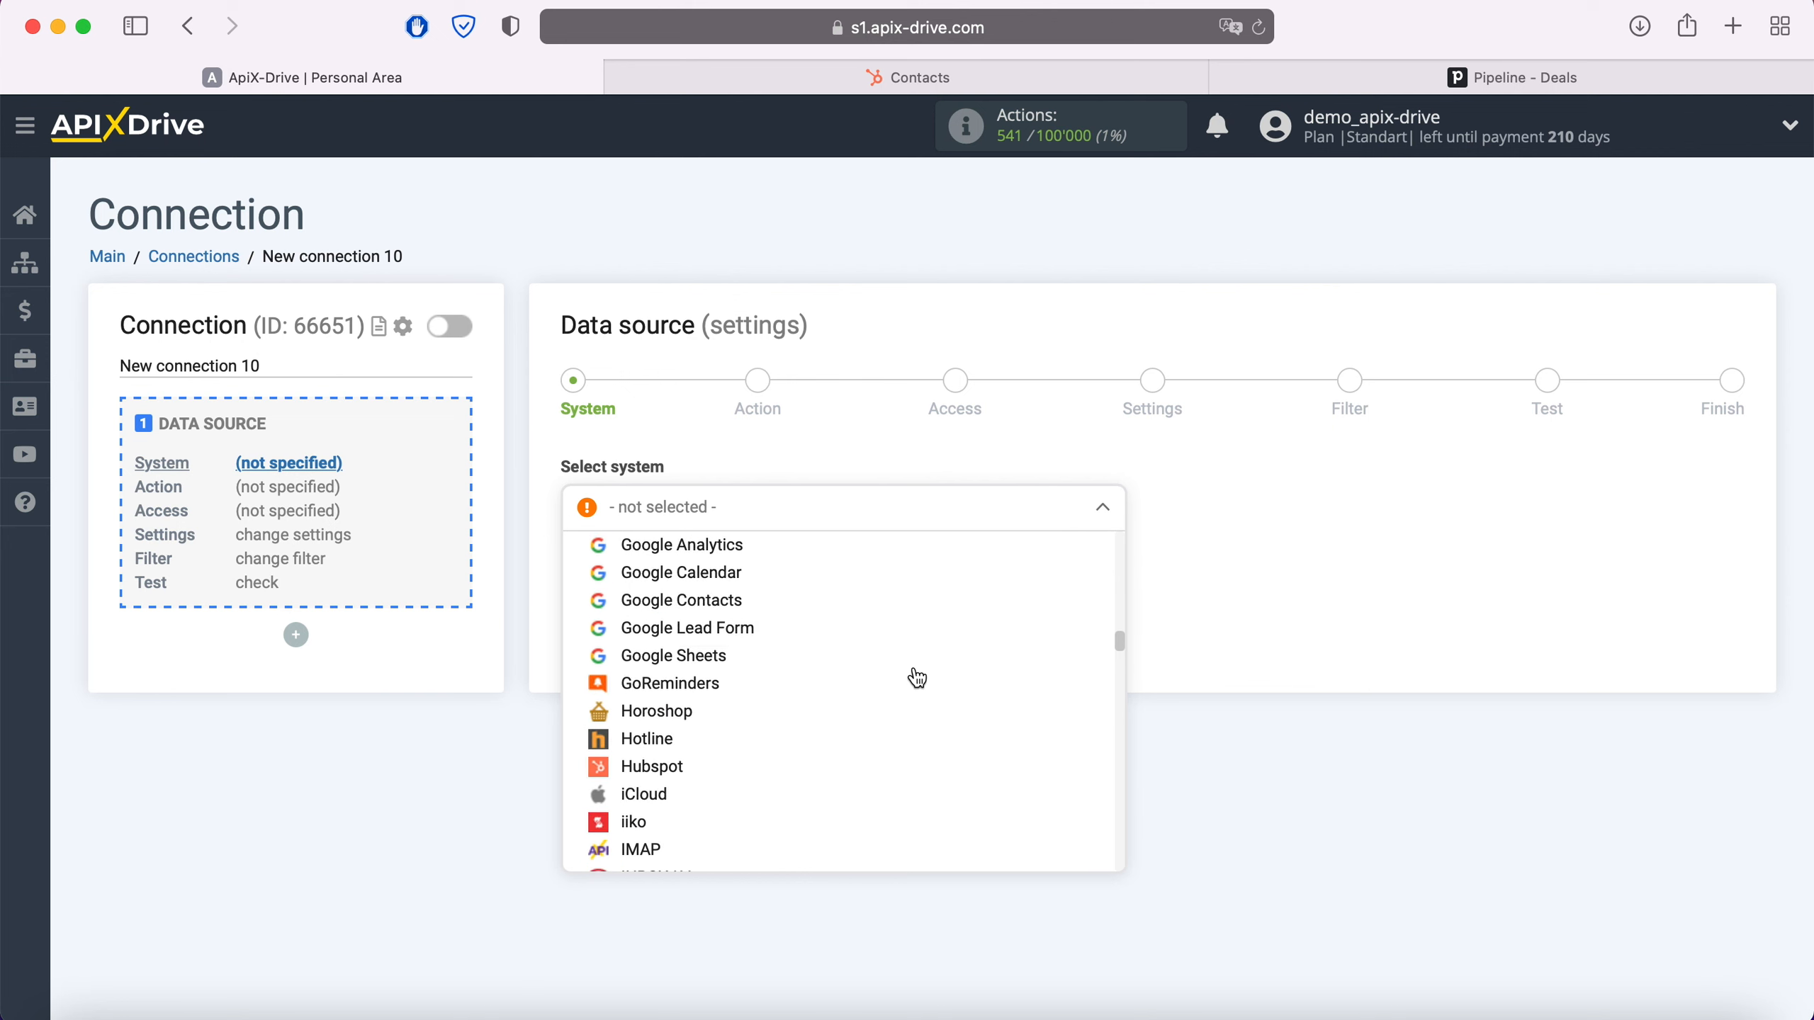
pyautogui.click(767, 652)
pyautogui.click(701, 576)
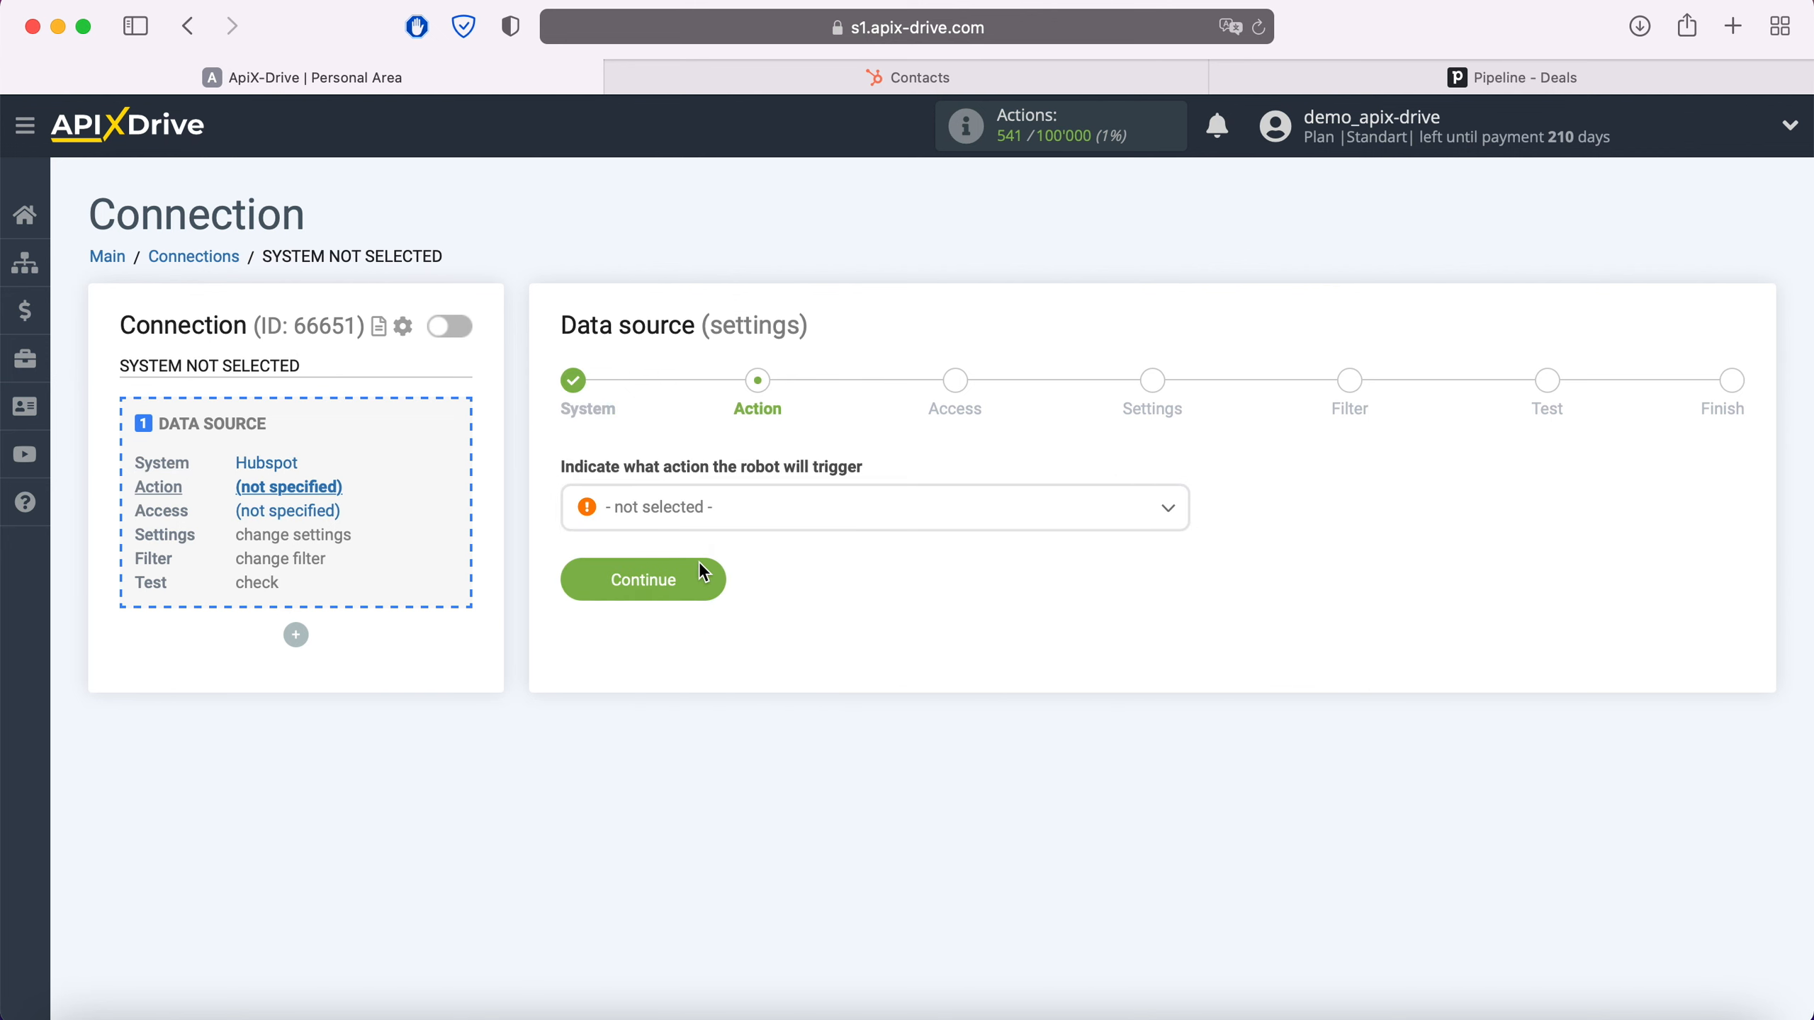
# Choose Get Contacts (new) as the trigger and begin connecting a HubSpot account
pyautogui.click(741, 527)
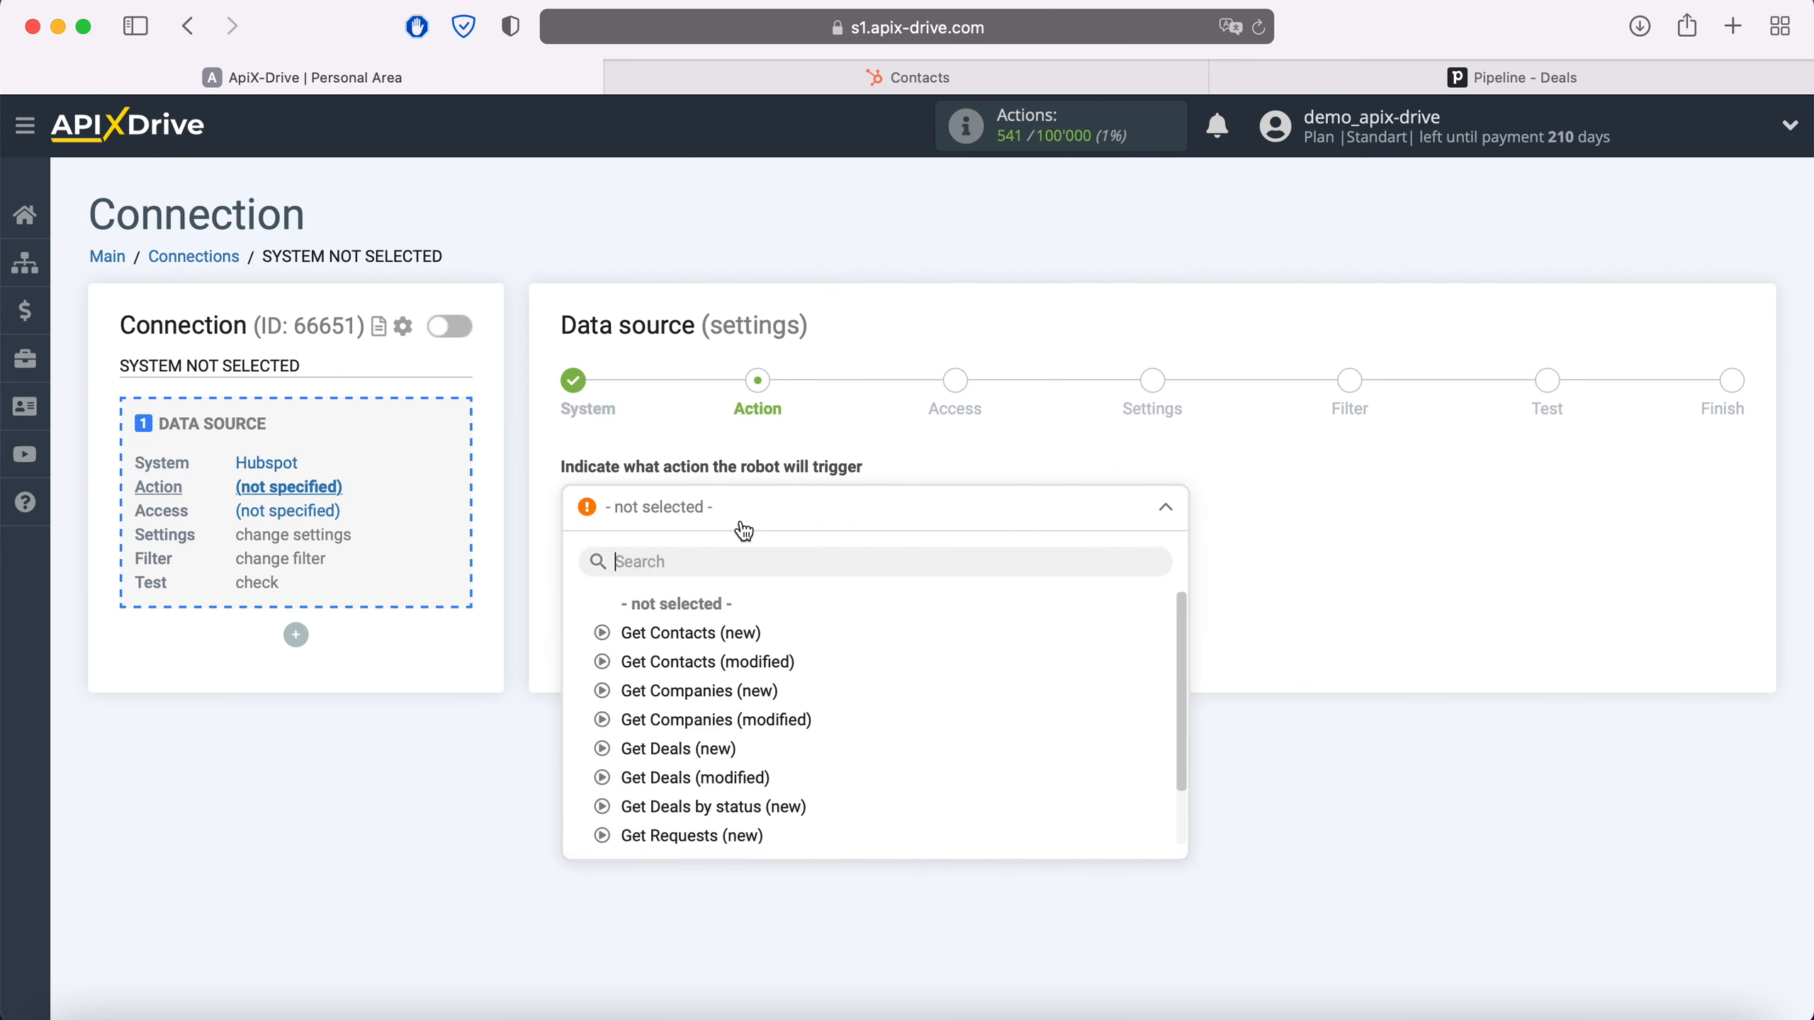
pyautogui.click(743, 633)
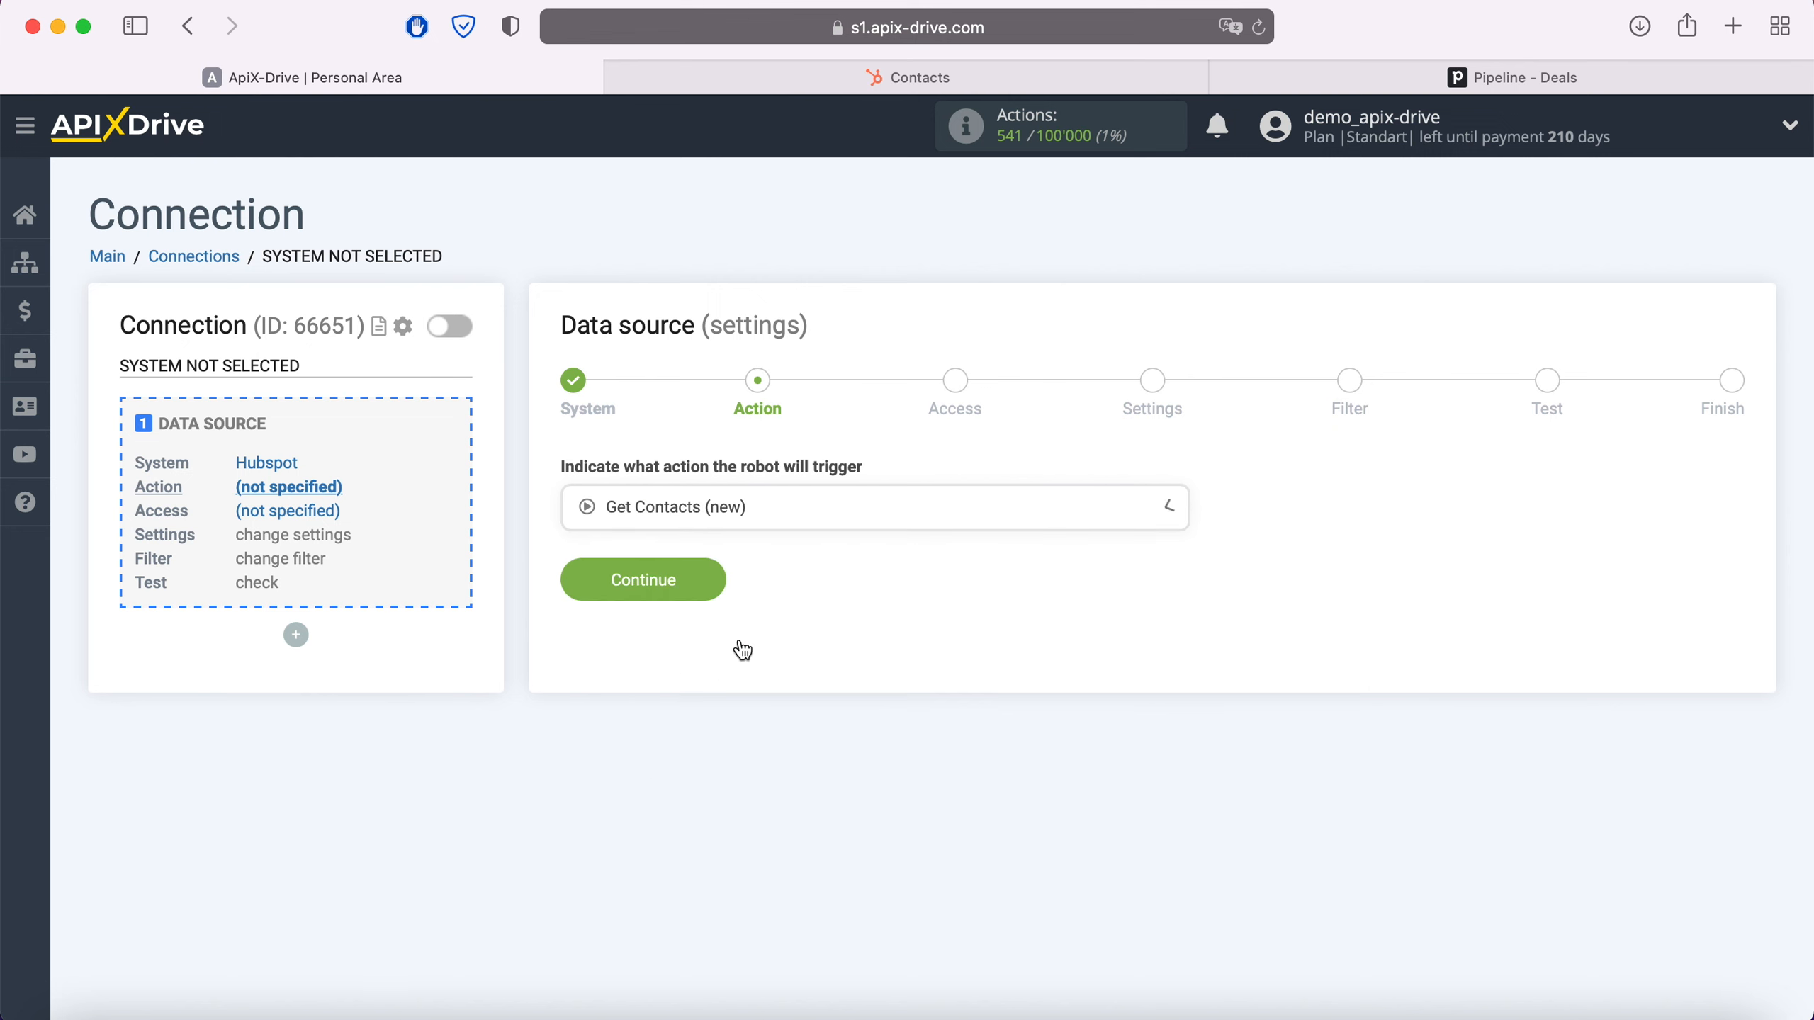
pyautogui.click(714, 582)
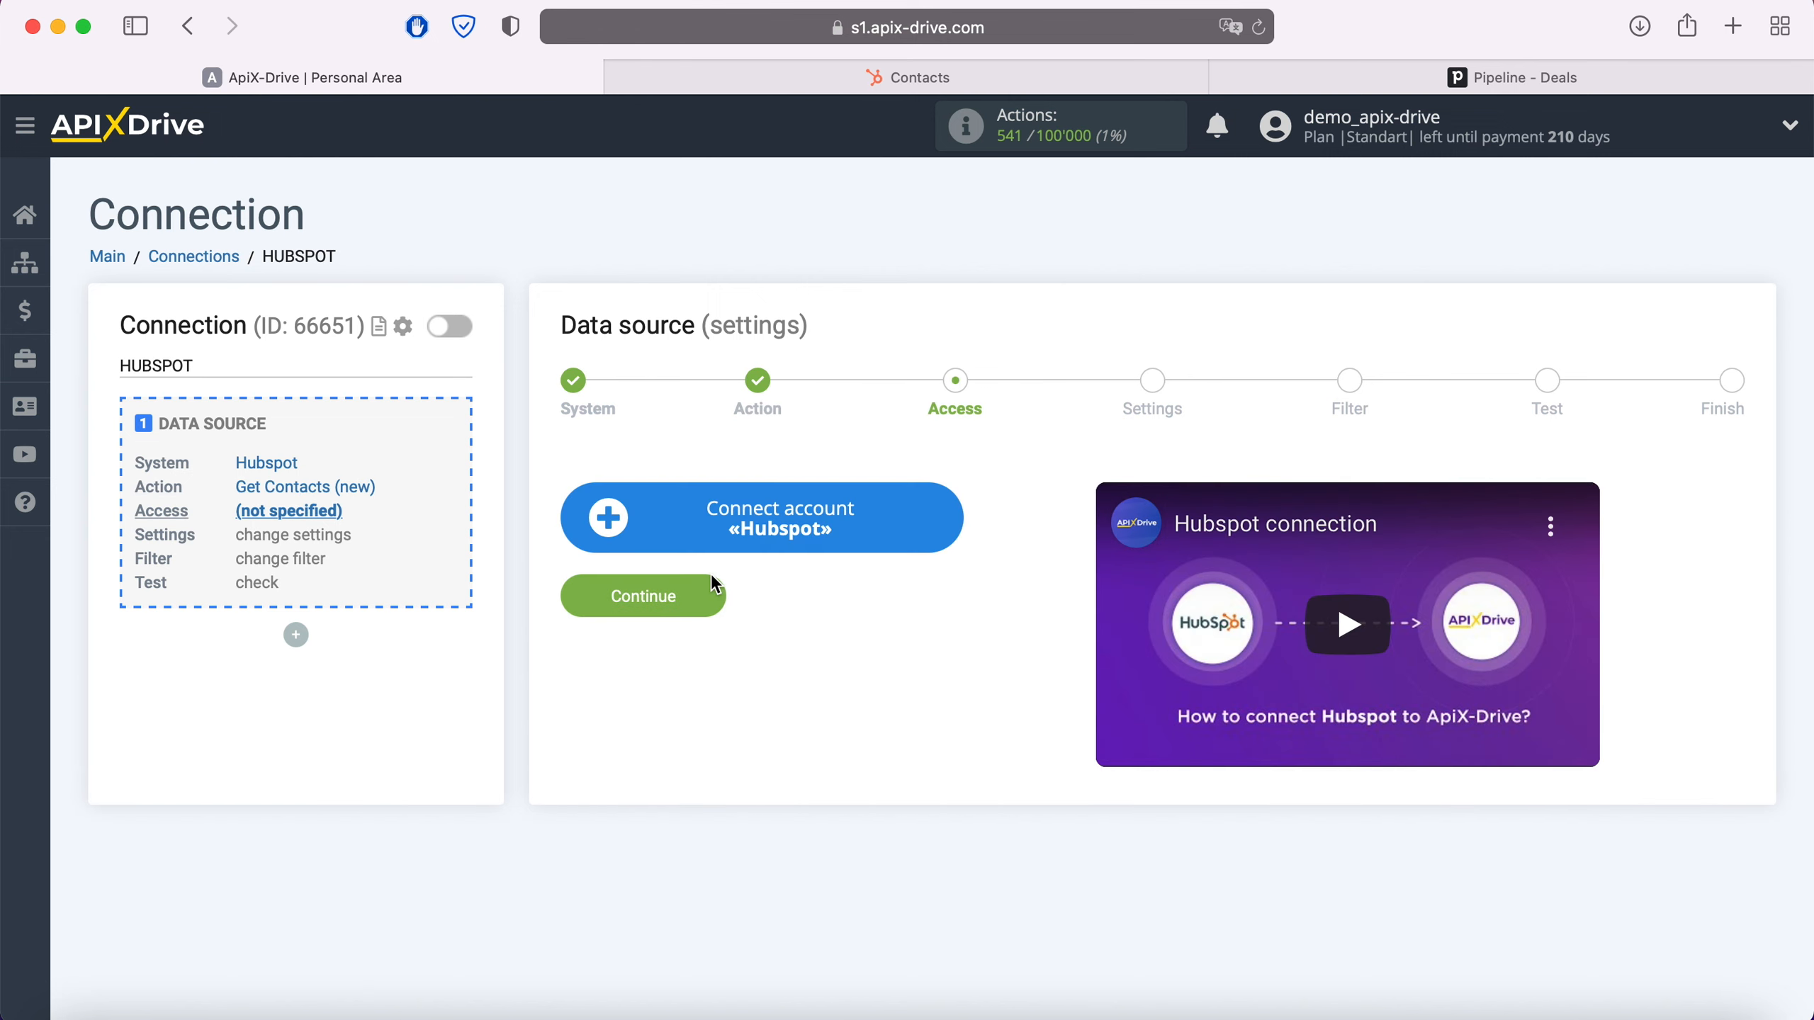
pyautogui.click(952, 526)
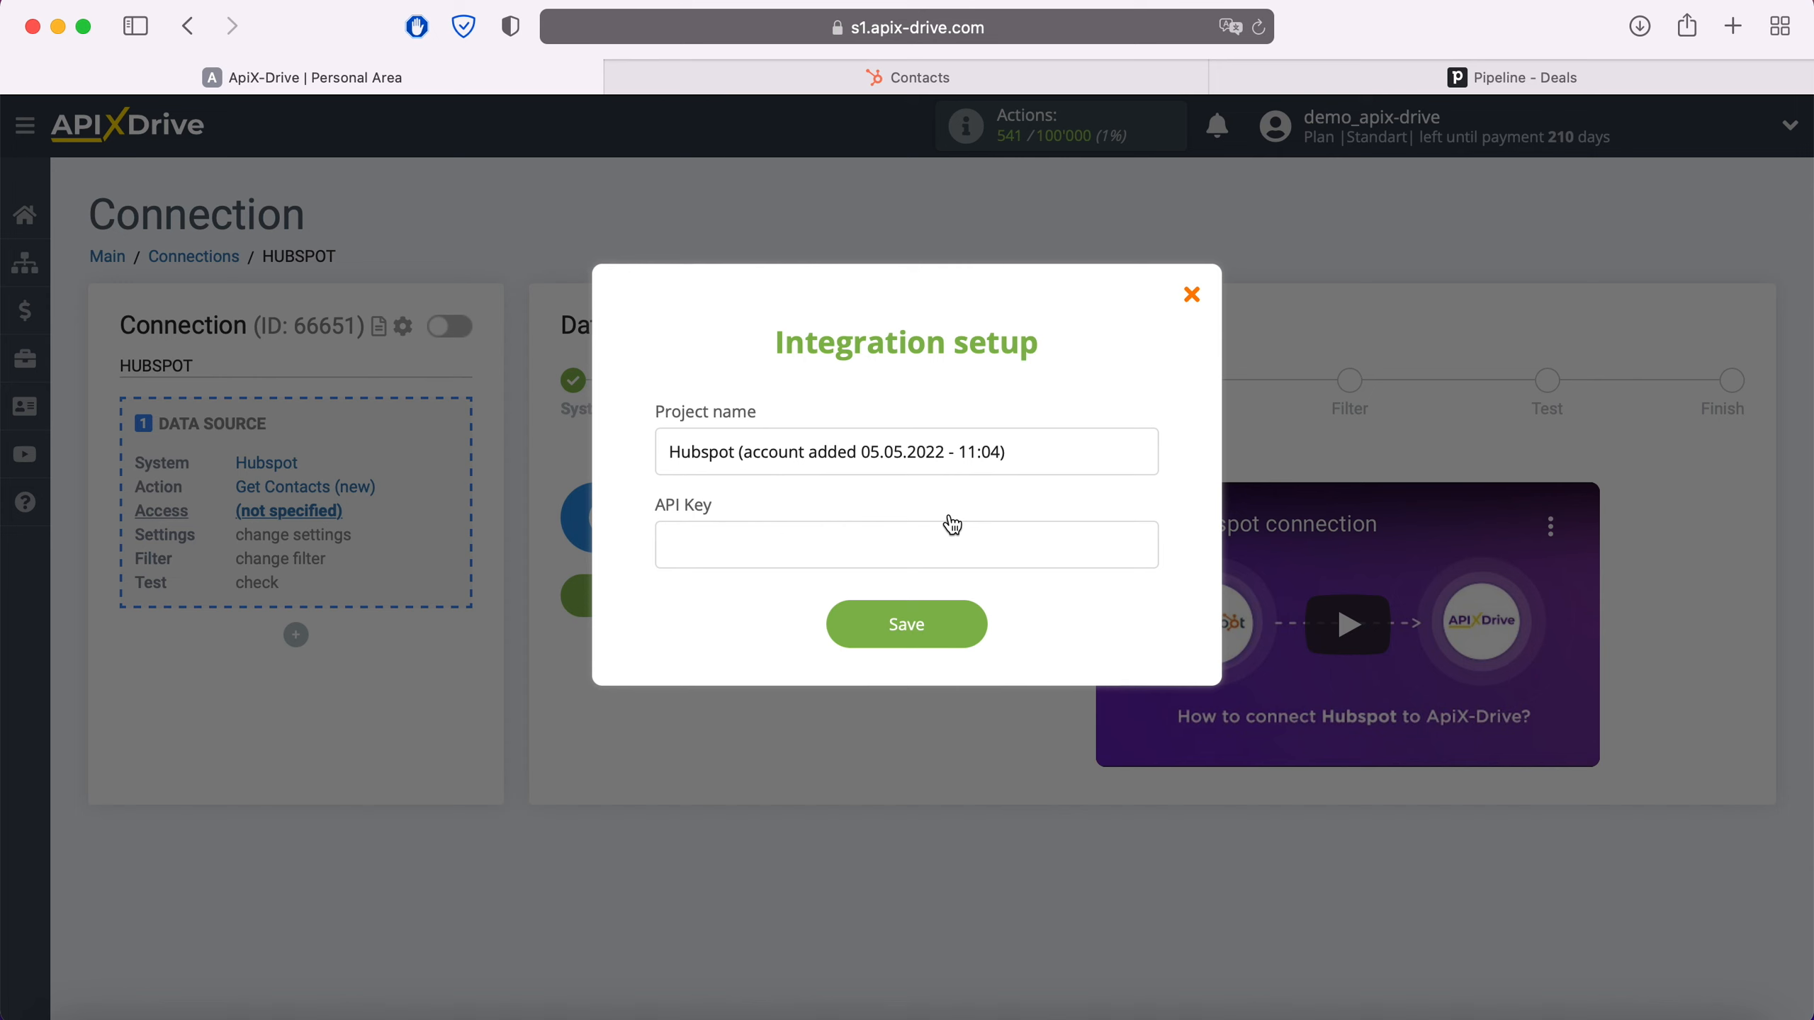
pyautogui.click(1043, 79)
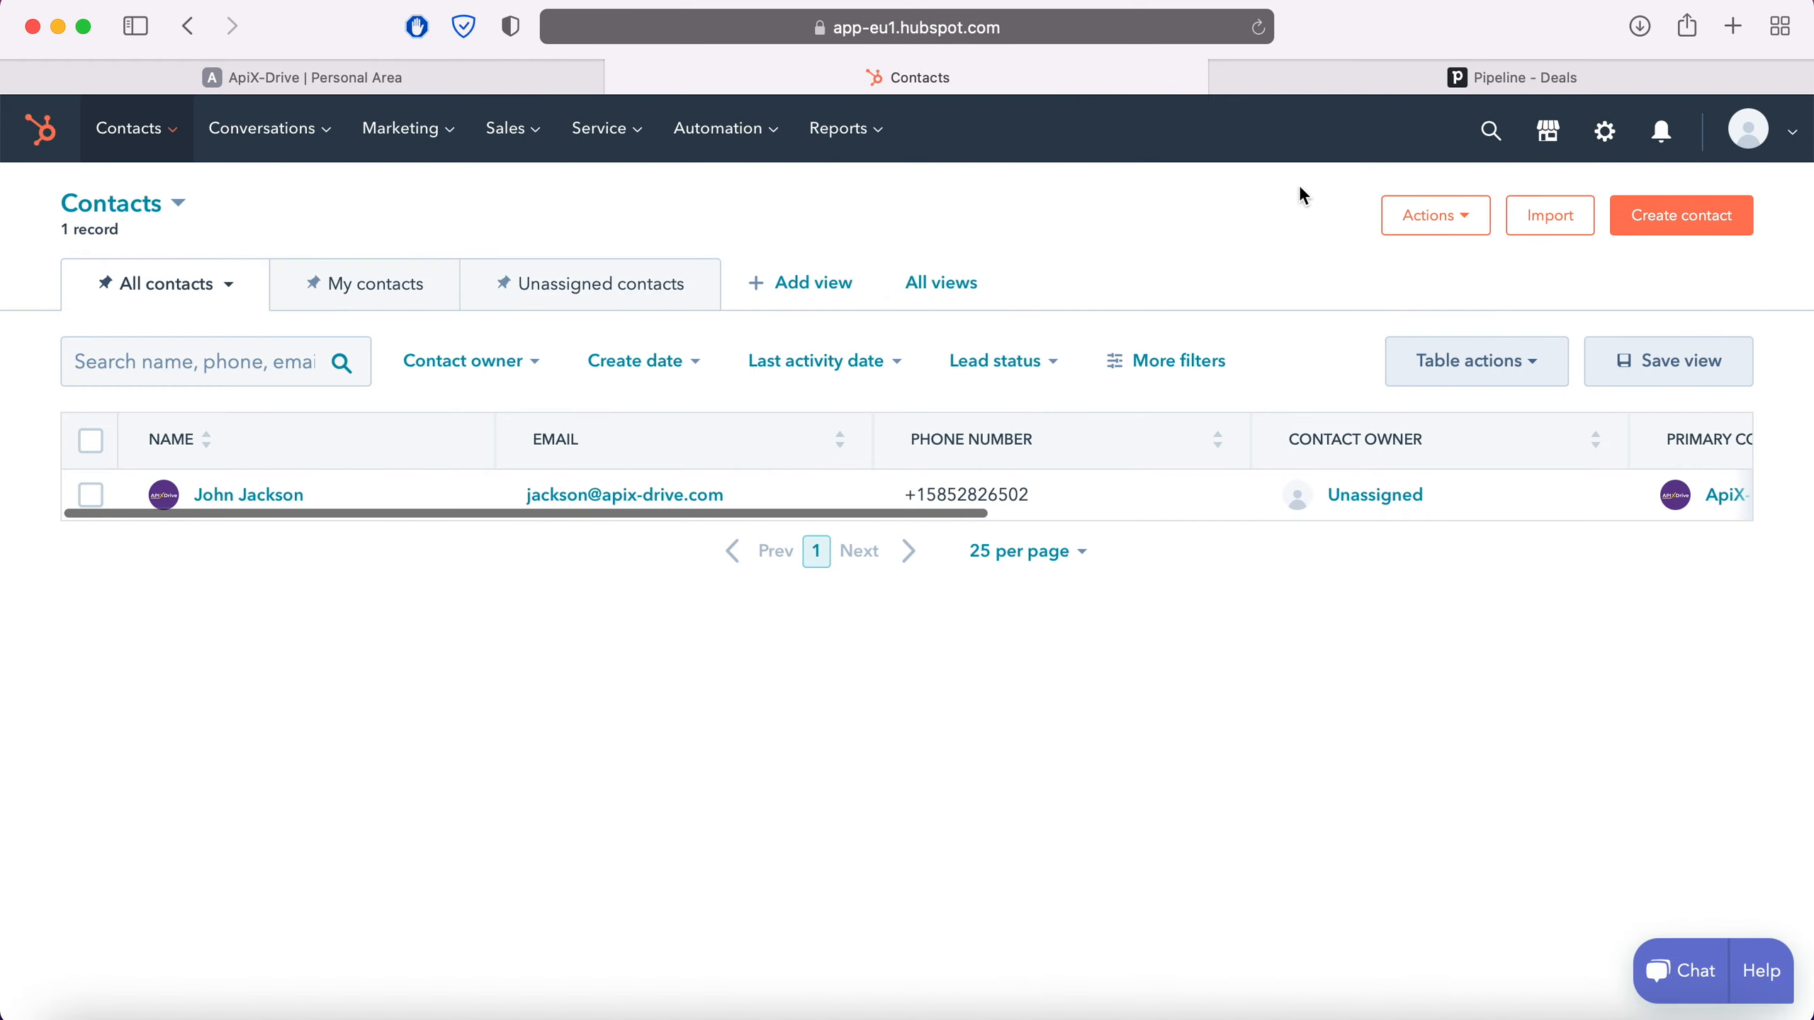
# Reveal and copy the active HubSpot API key from Integrations > API Key settings
pyautogui.click(1784, 132)
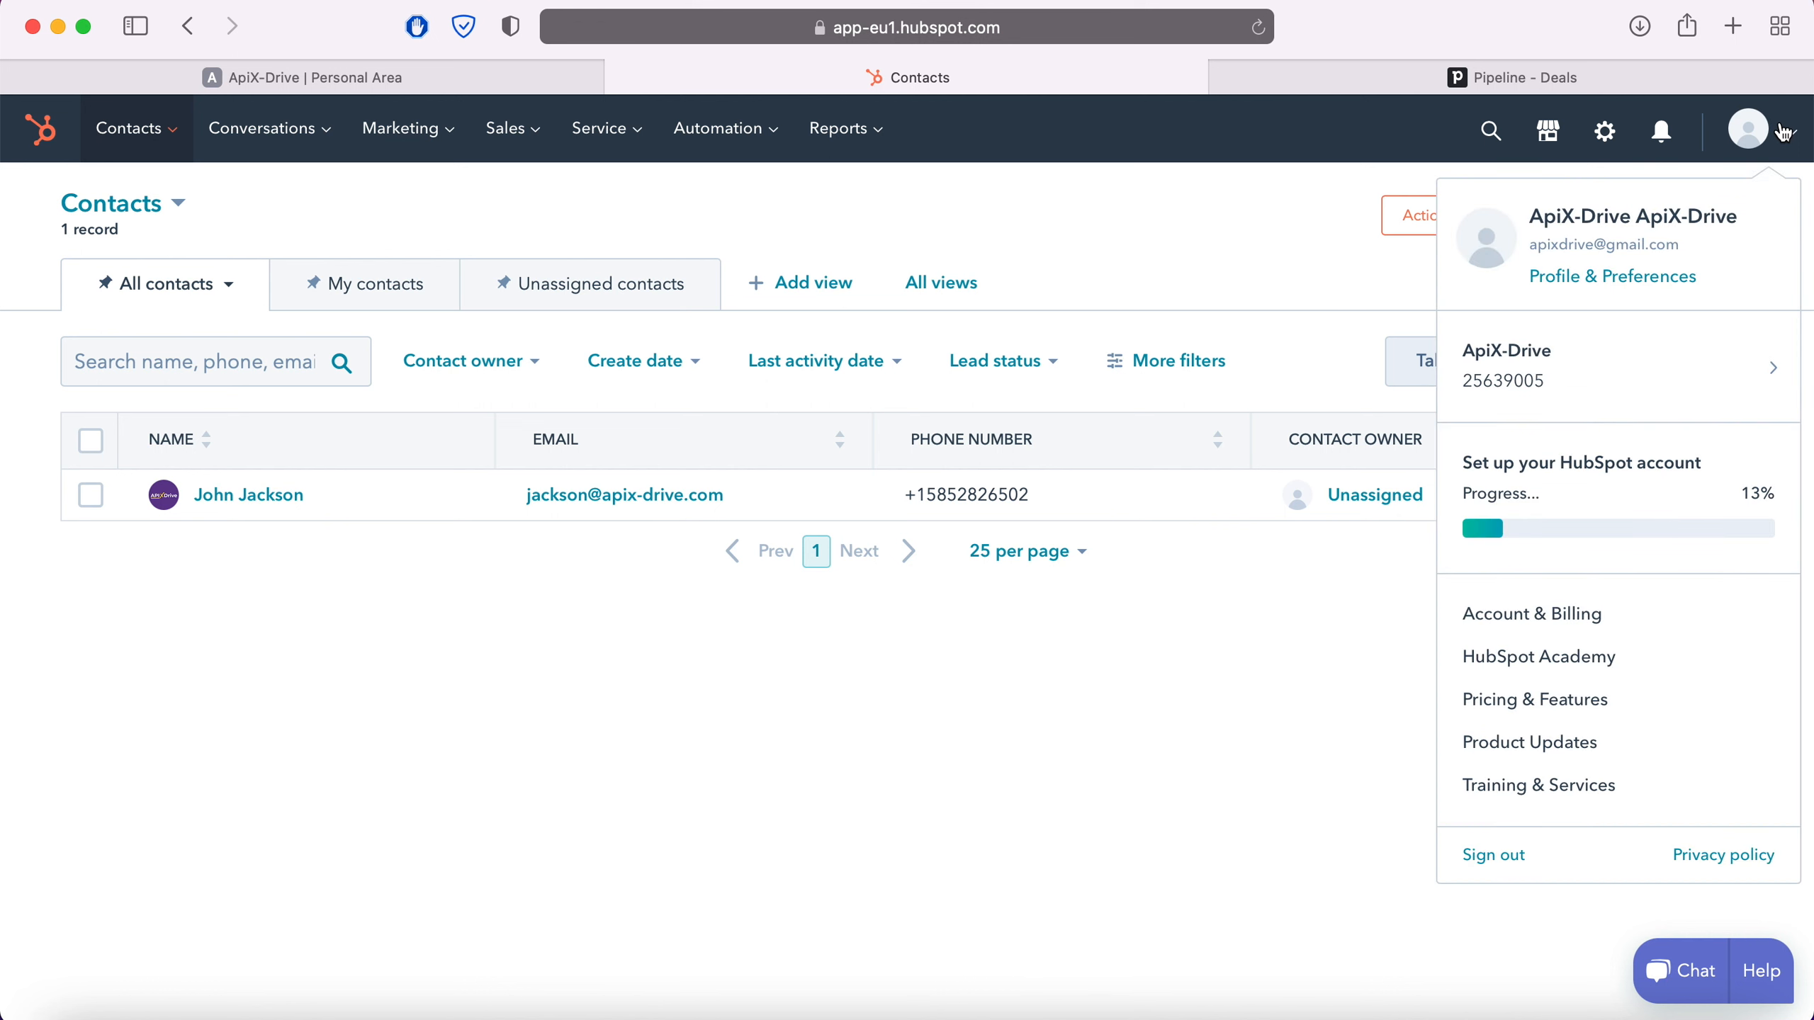
pyautogui.click(1651, 275)
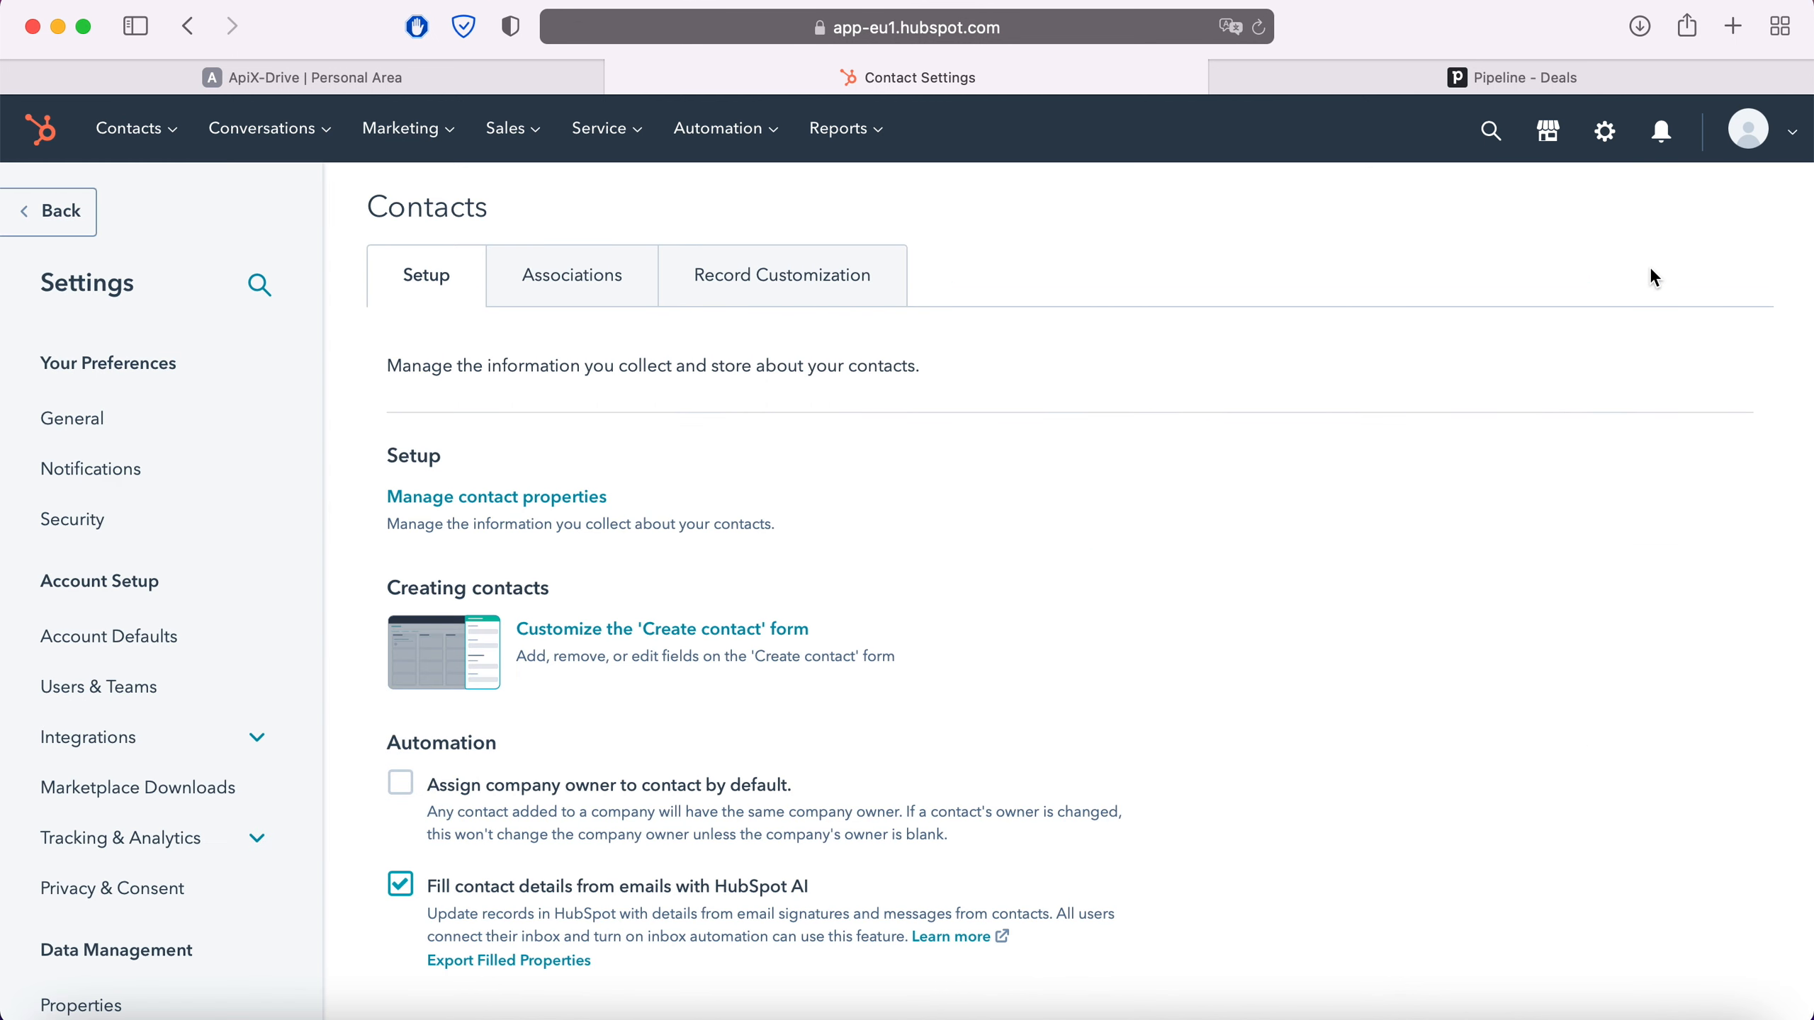
pyautogui.click(226, 738)
pyautogui.click(88, 904)
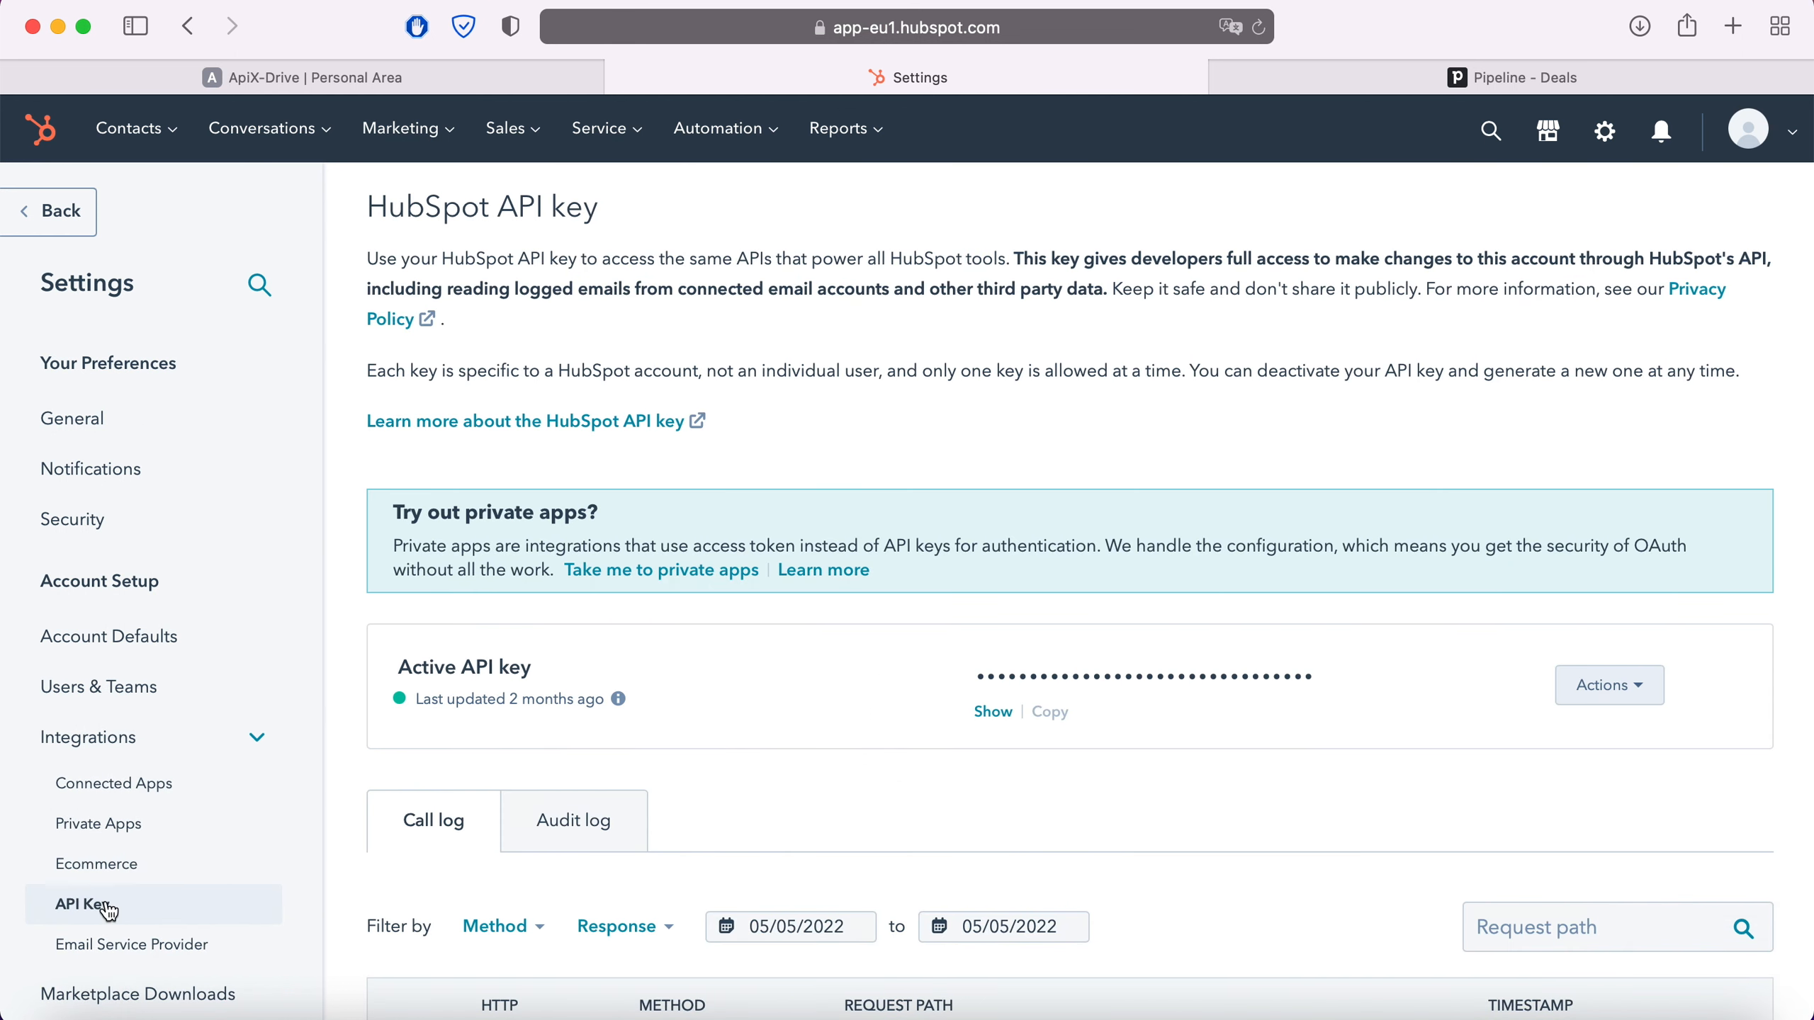
pyautogui.click(993, 713)
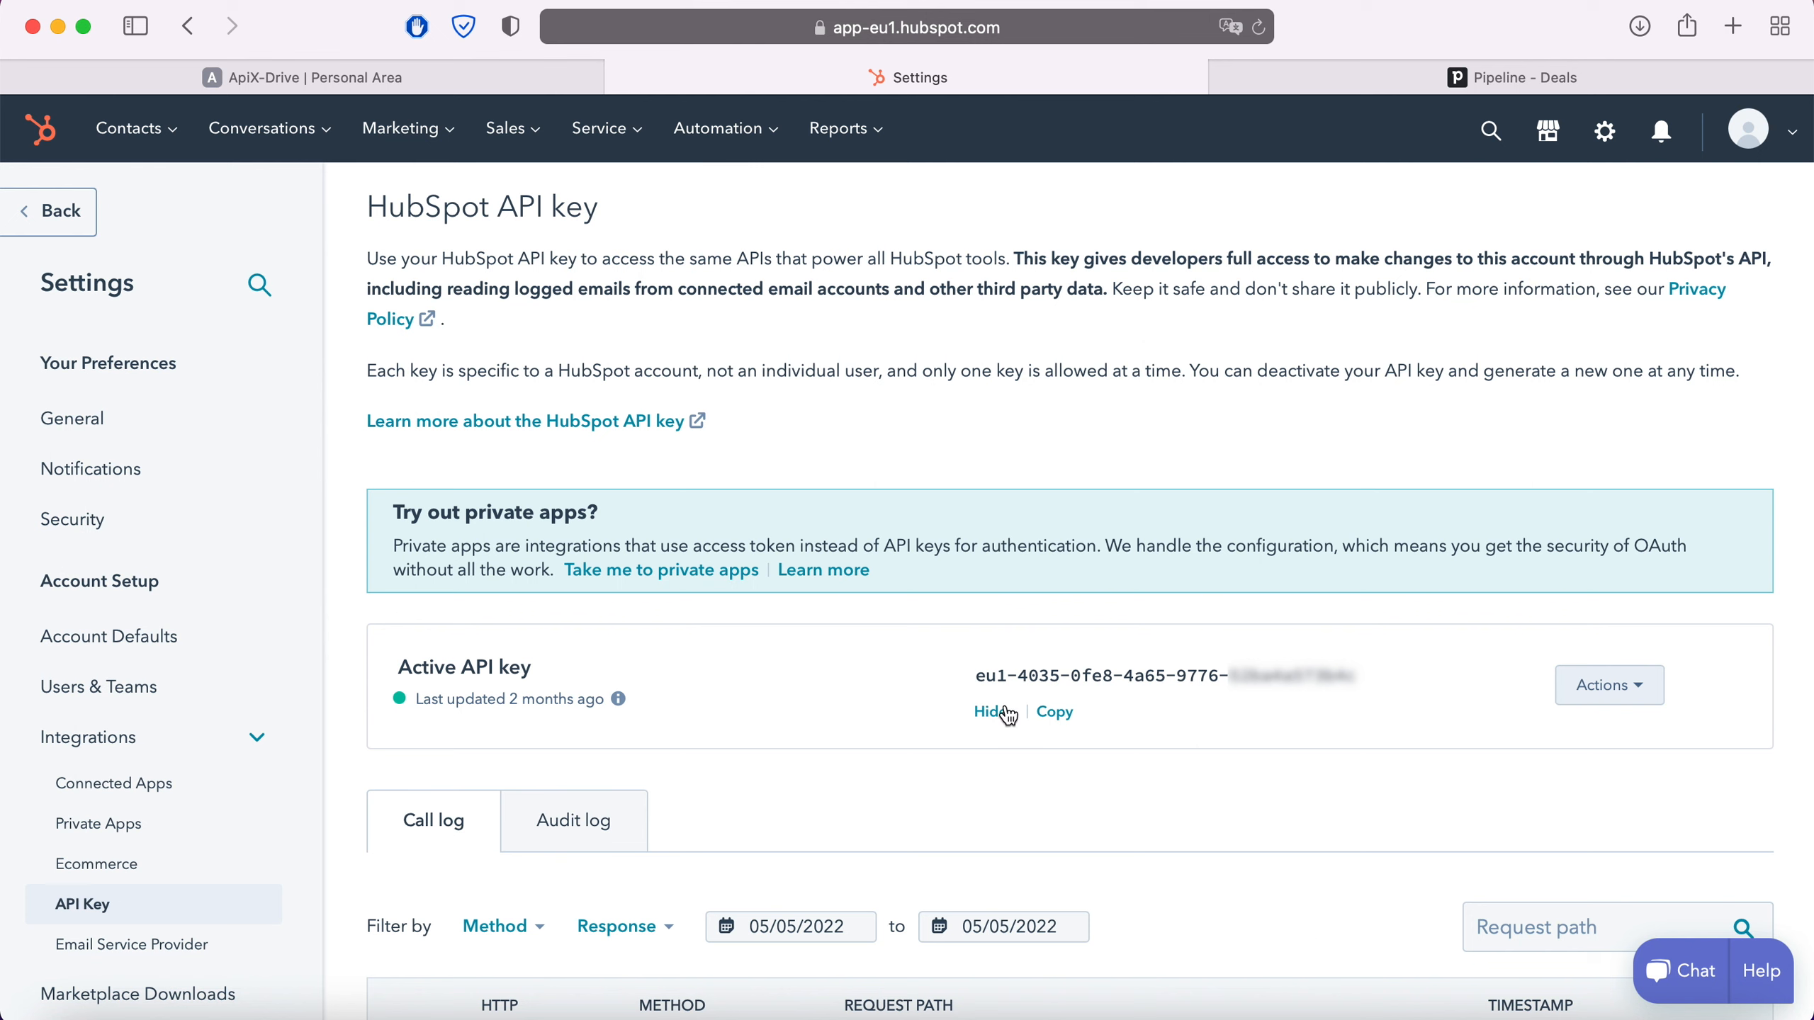
pyautogui.moveTo(974, 676); pyautogui.dragTo(1359, 676)
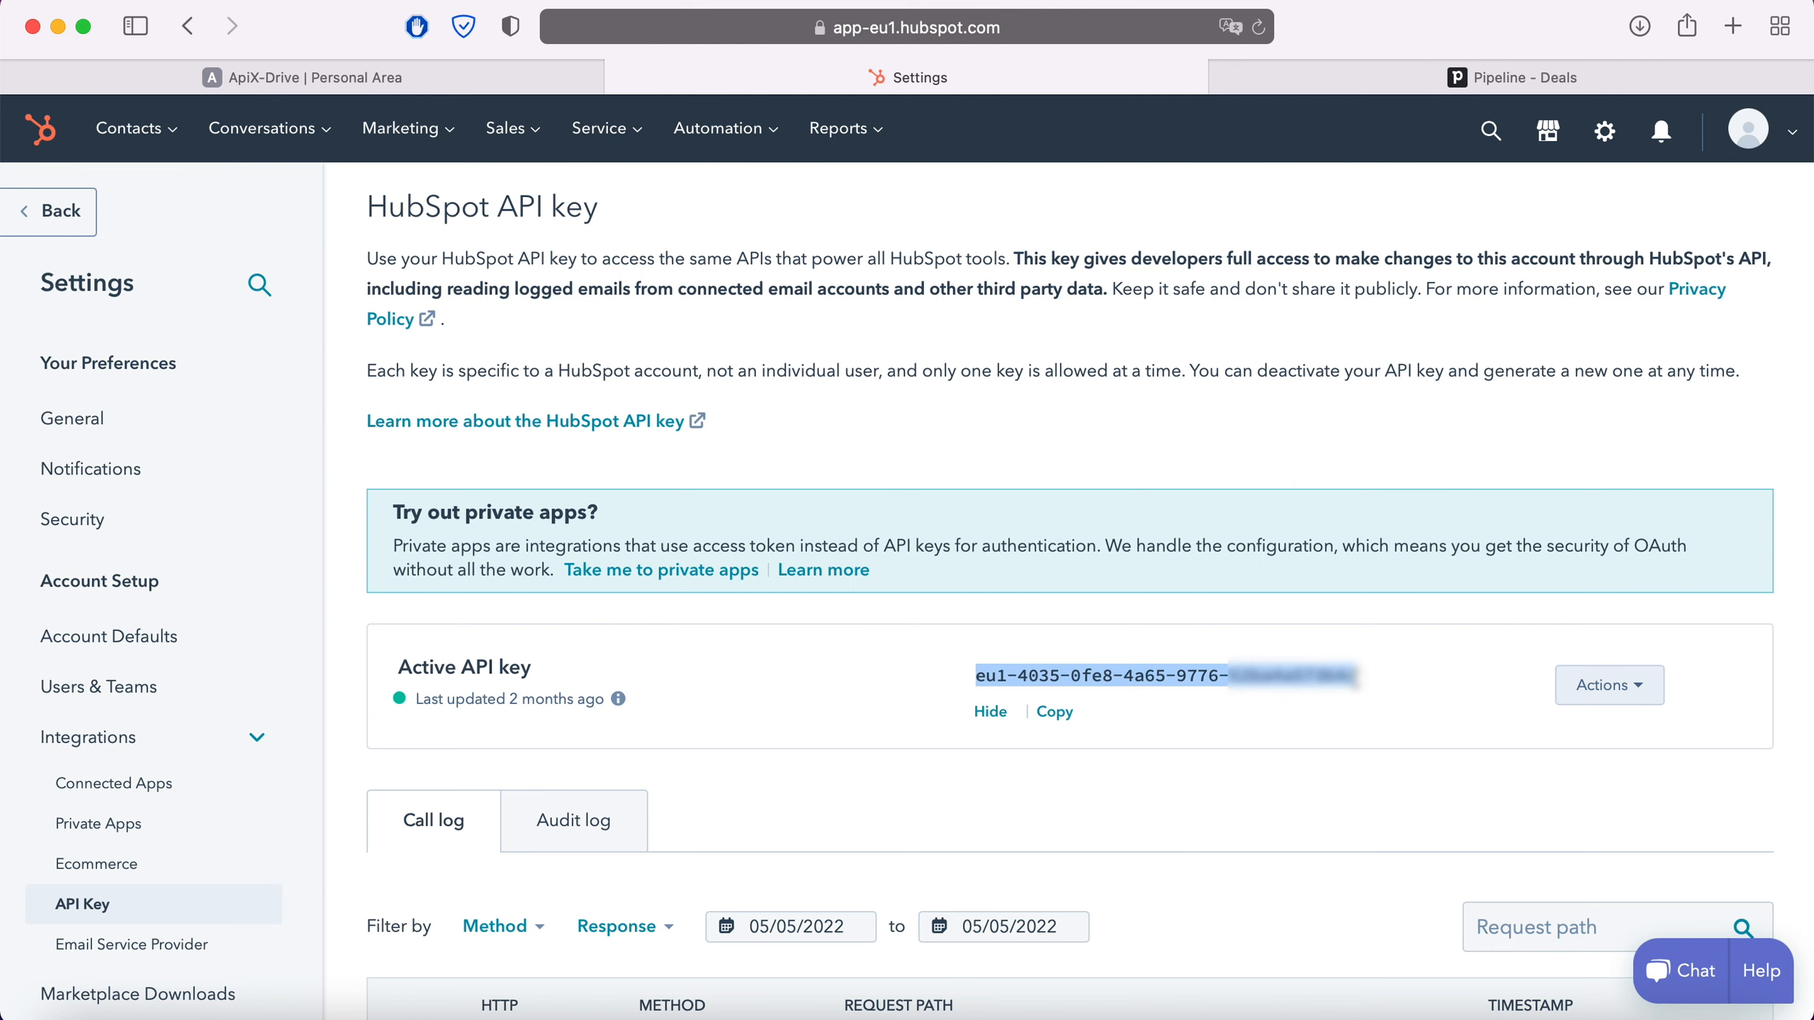
pyautogui.rightClick(1321, 681)
pyautogui.click(1357, 677)
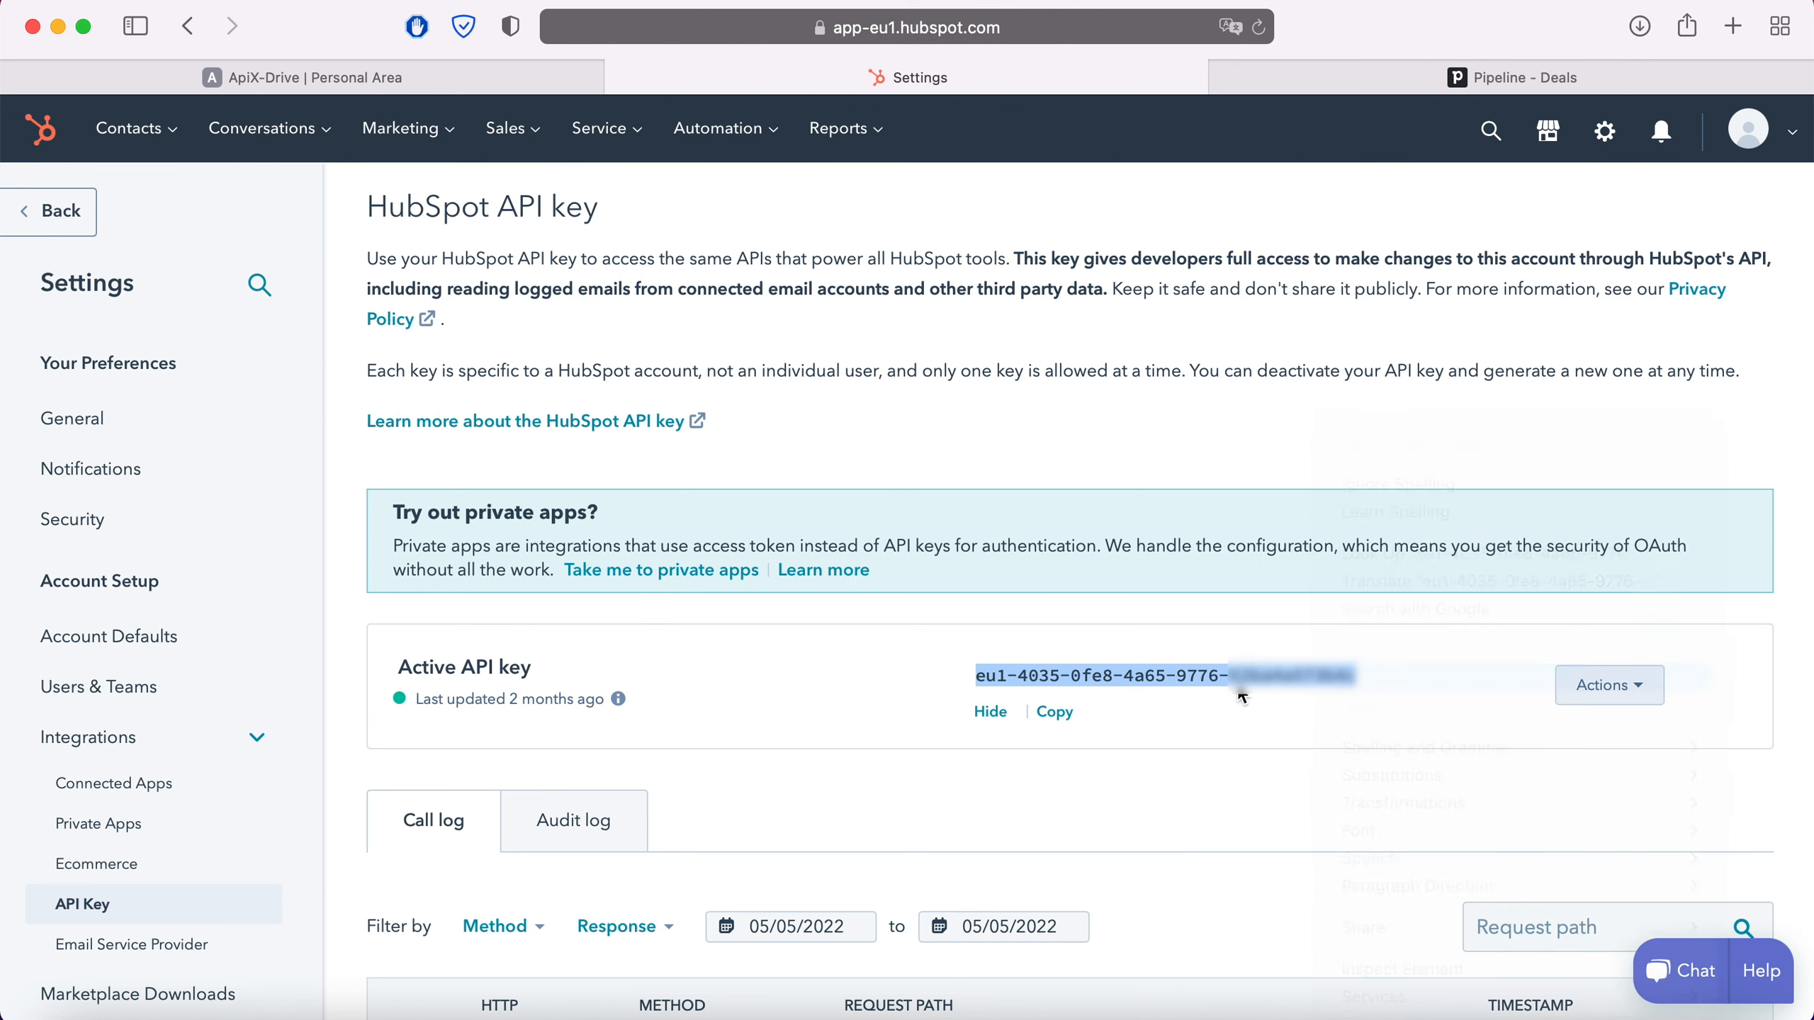
pyautogui.click(424, 74)
# Paste the HubSpot API key, save it, select the new login, and continue to Filter
pyautogui.rightClick(724, 538)
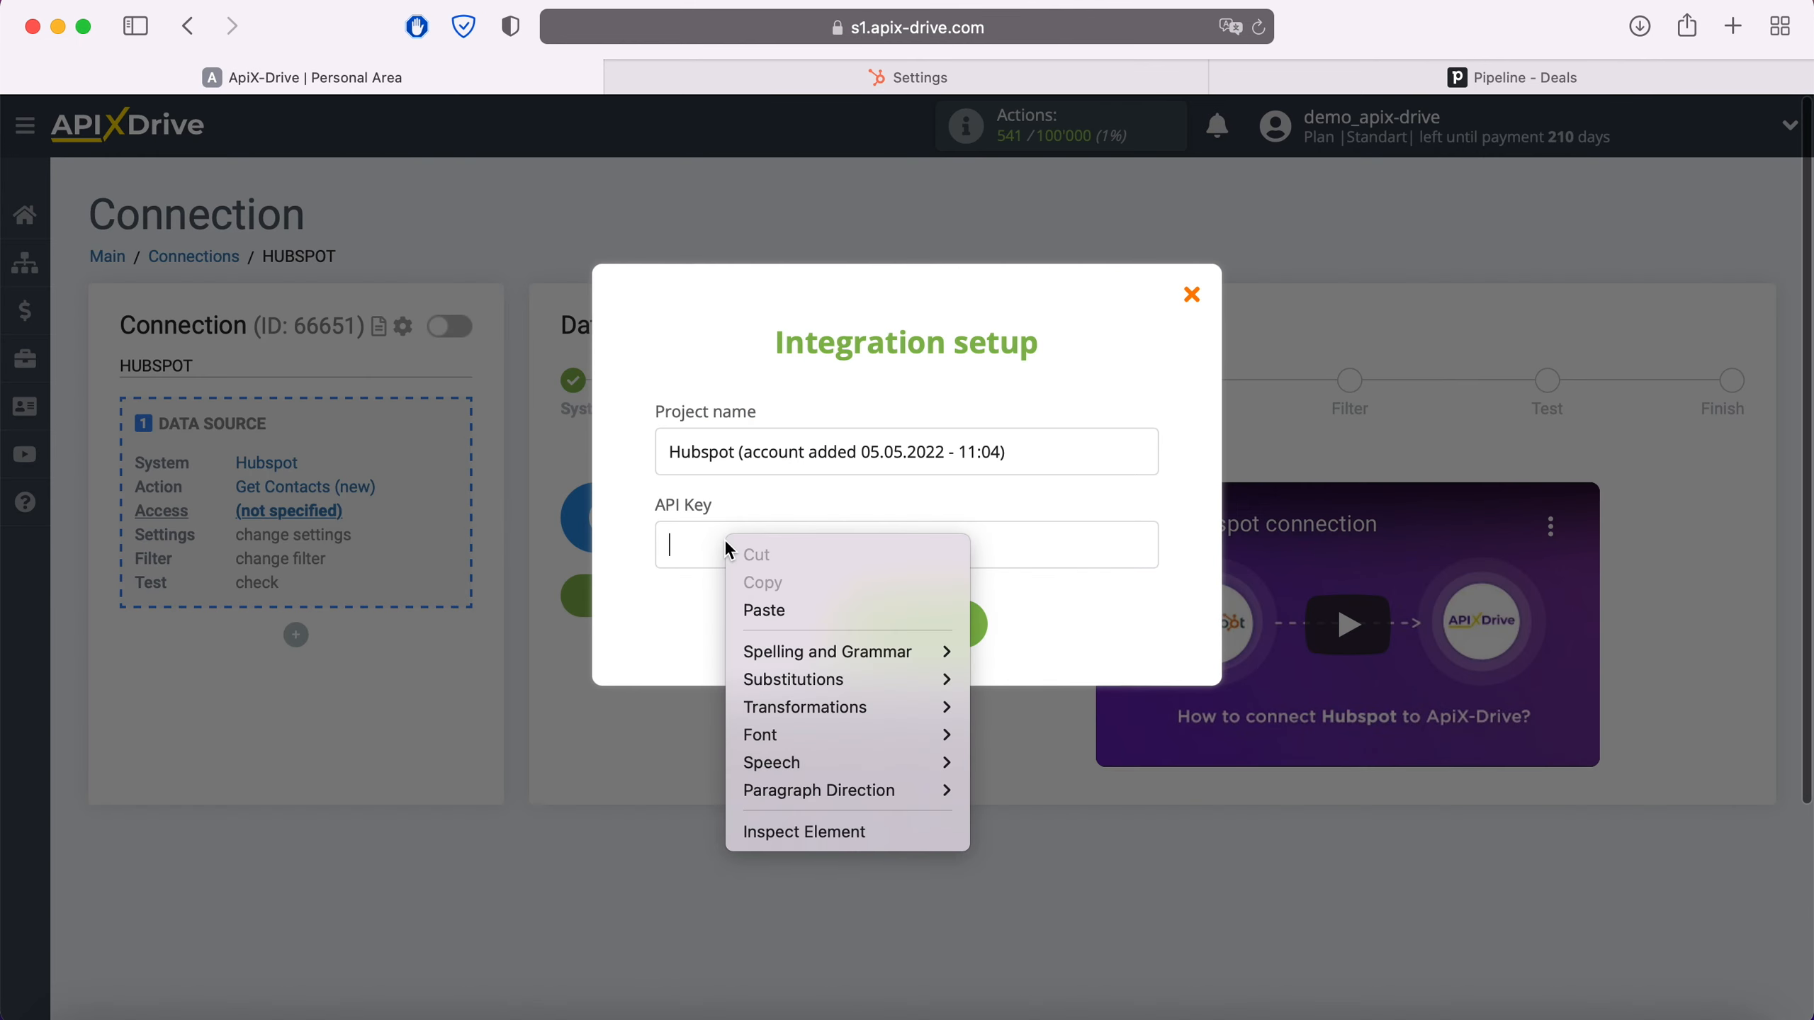
pyautogui.click(773, 606)
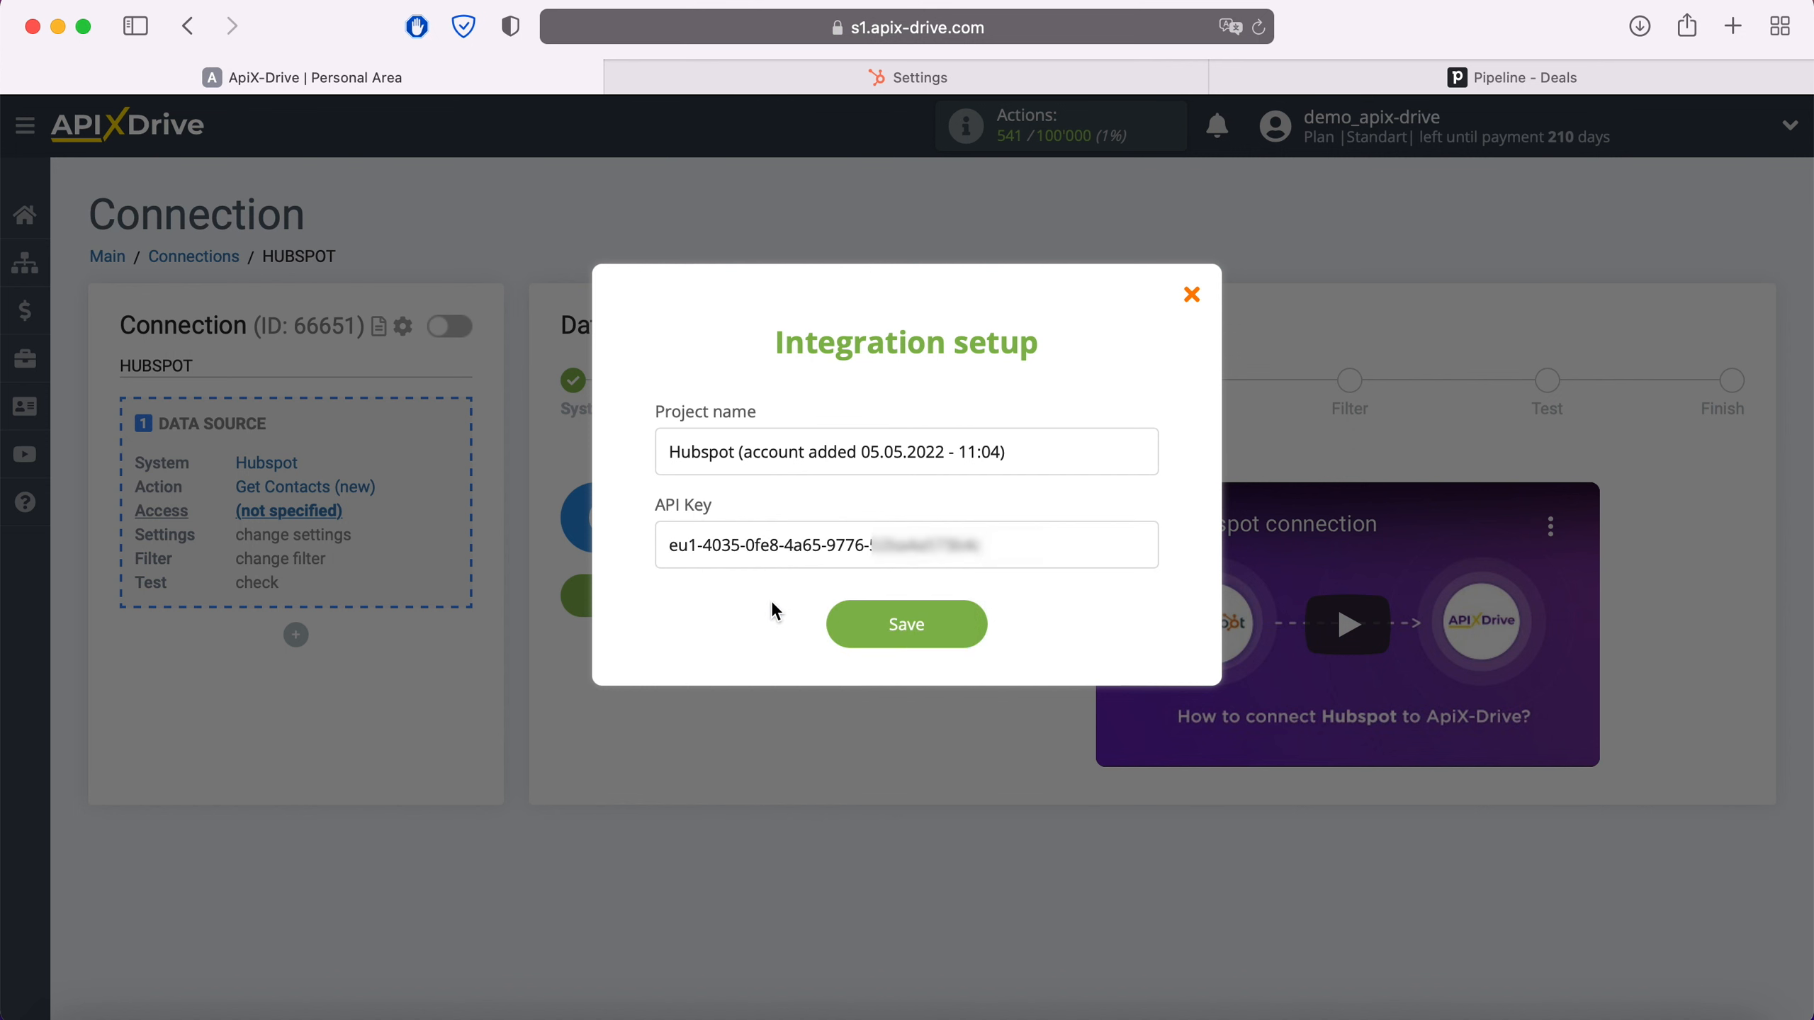
pyautogui.click(981, 623)
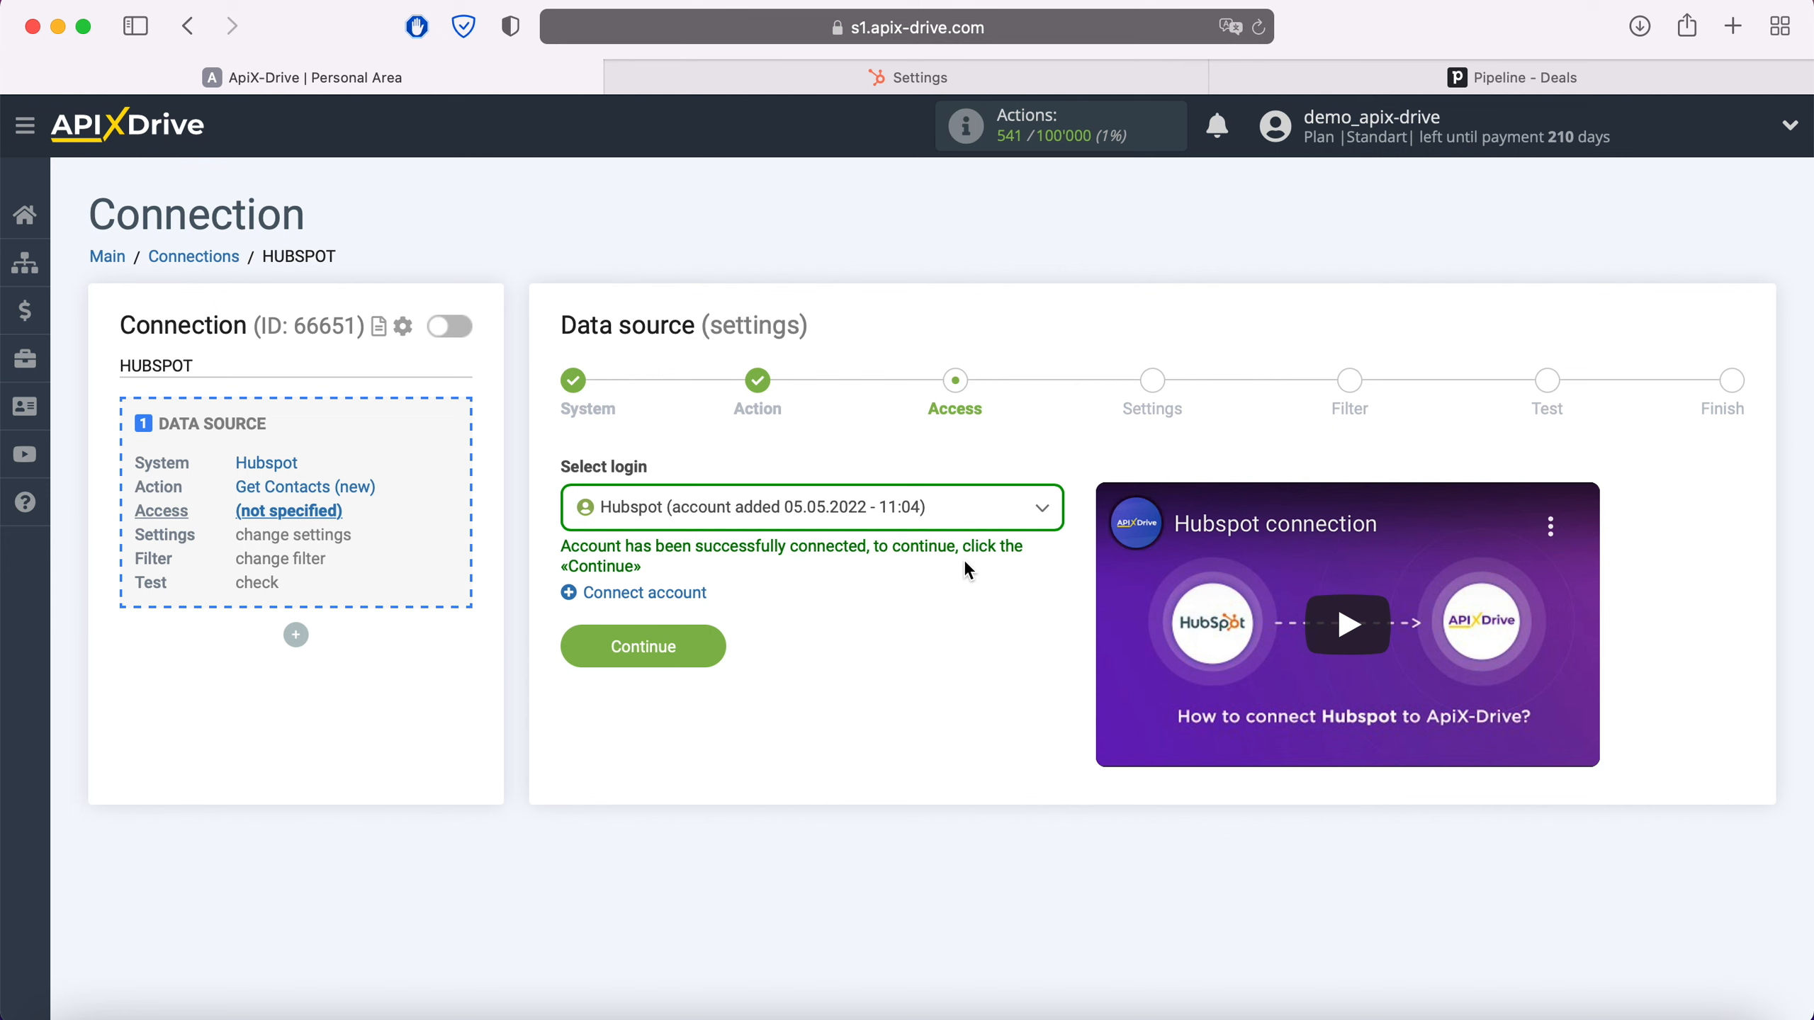
pyautogui.click(943, 509)
pyautogui.click(858, 652)
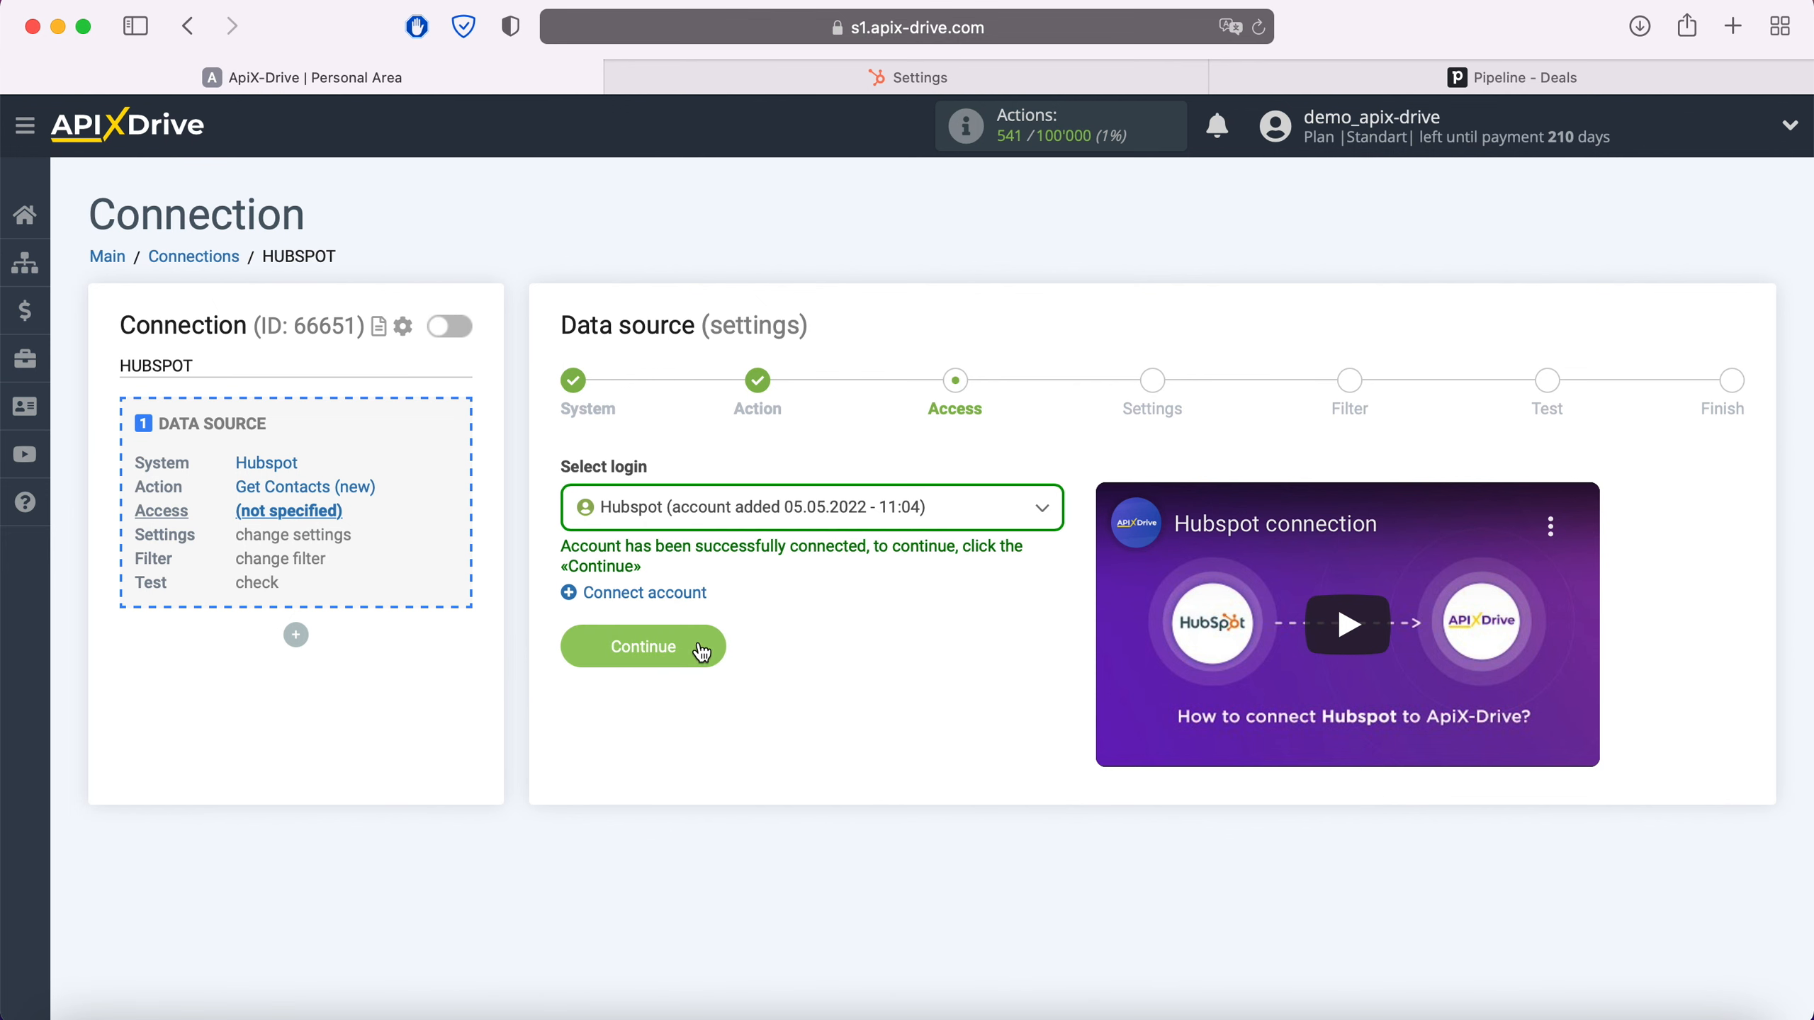
pyautogui.click(706, 646)
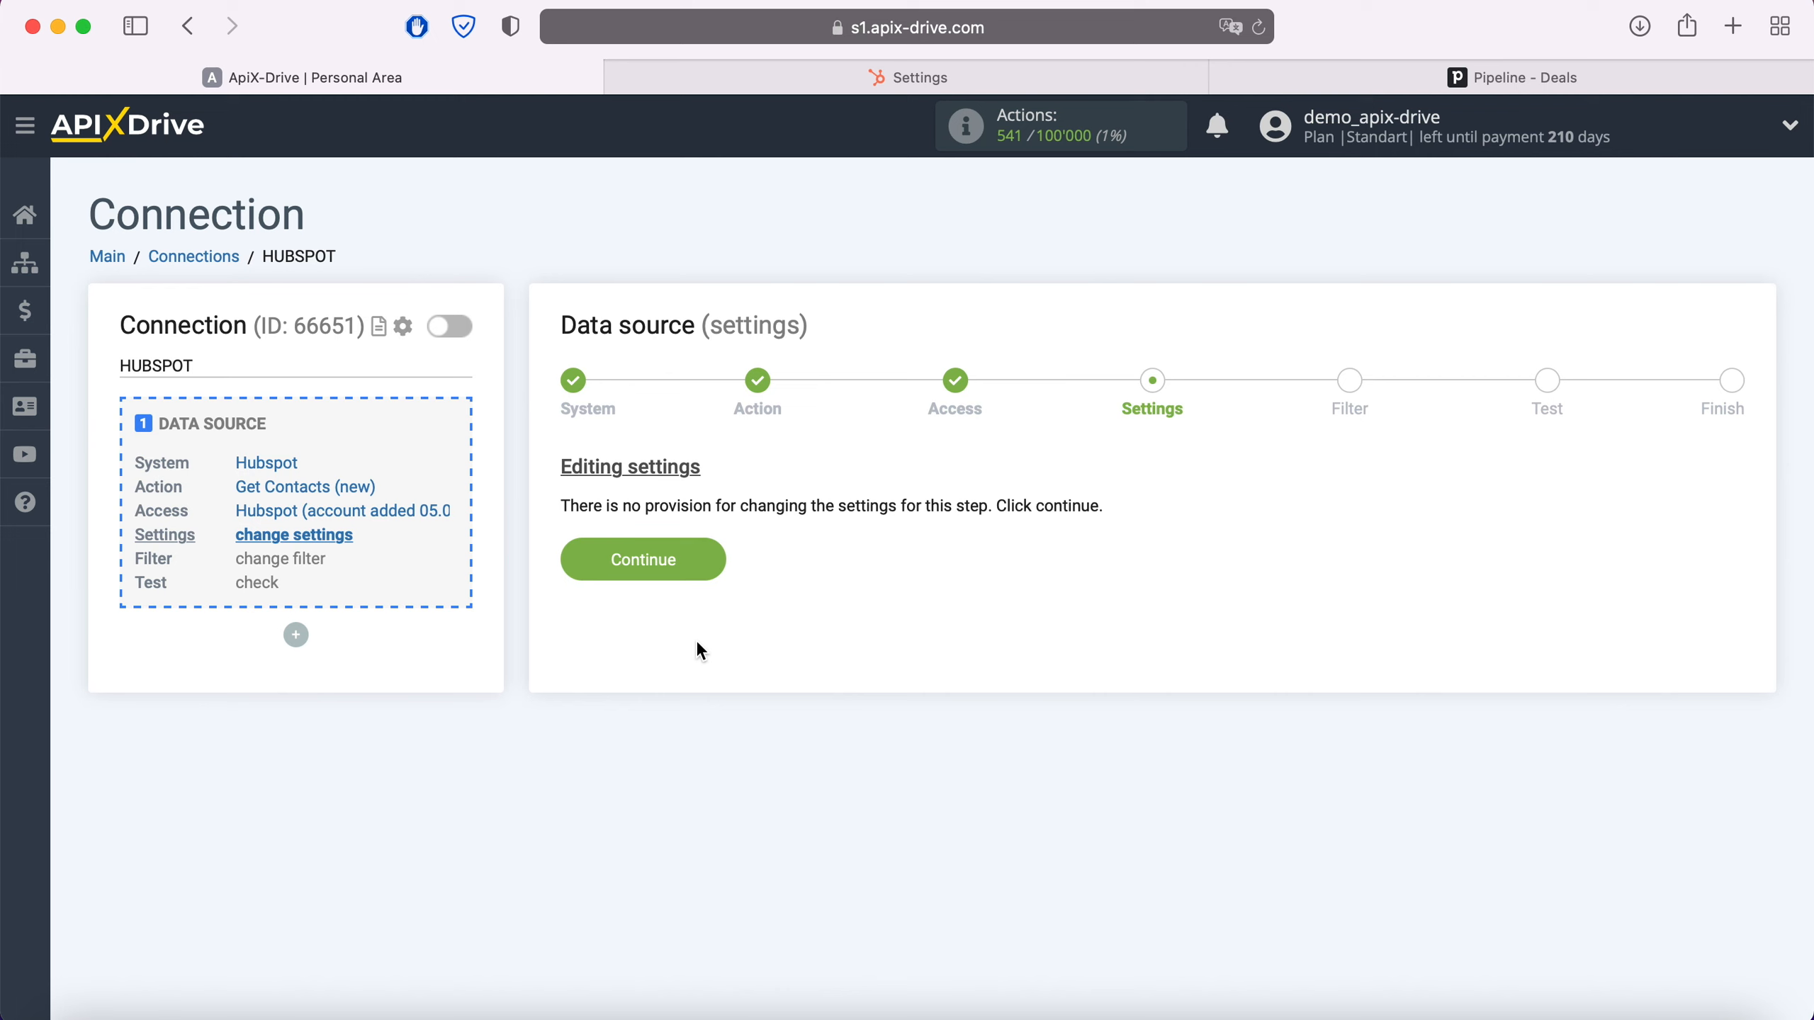
pyautogui.click(707, 561)
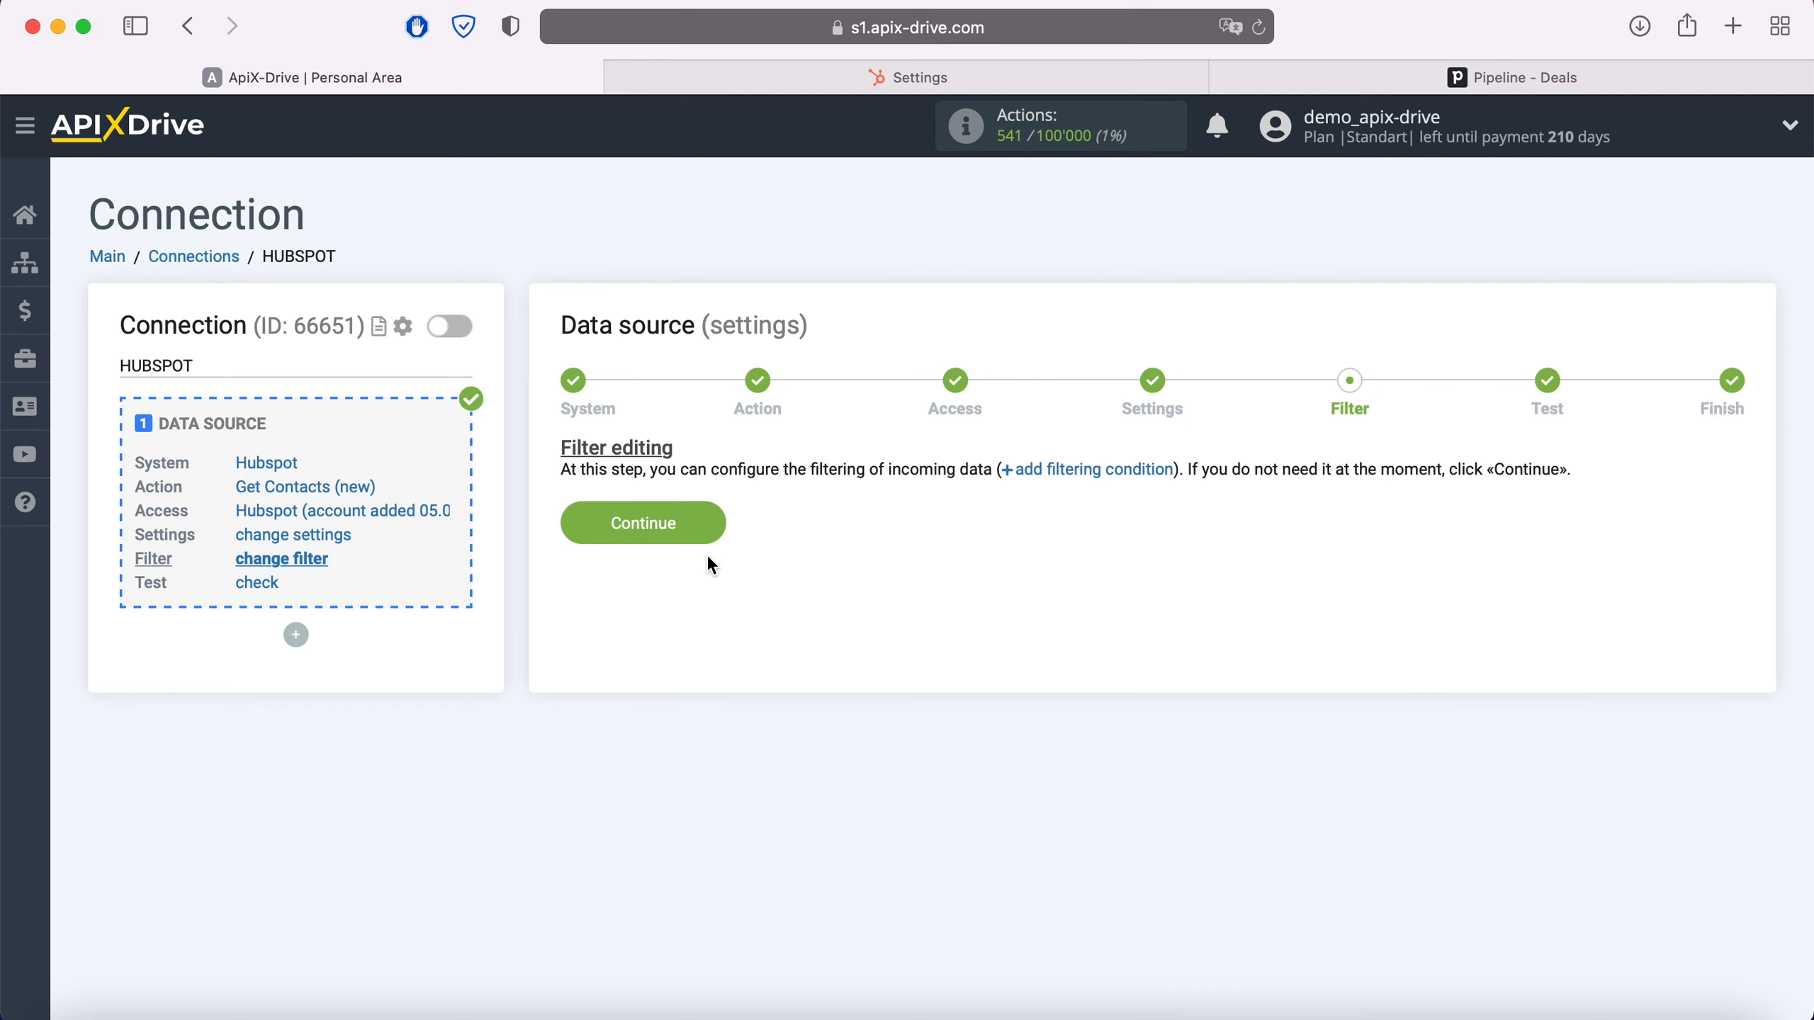
# Skip filtering, review the loaded sample HubSpot contact, and finish the data source
pyautogui.click(708, 534)
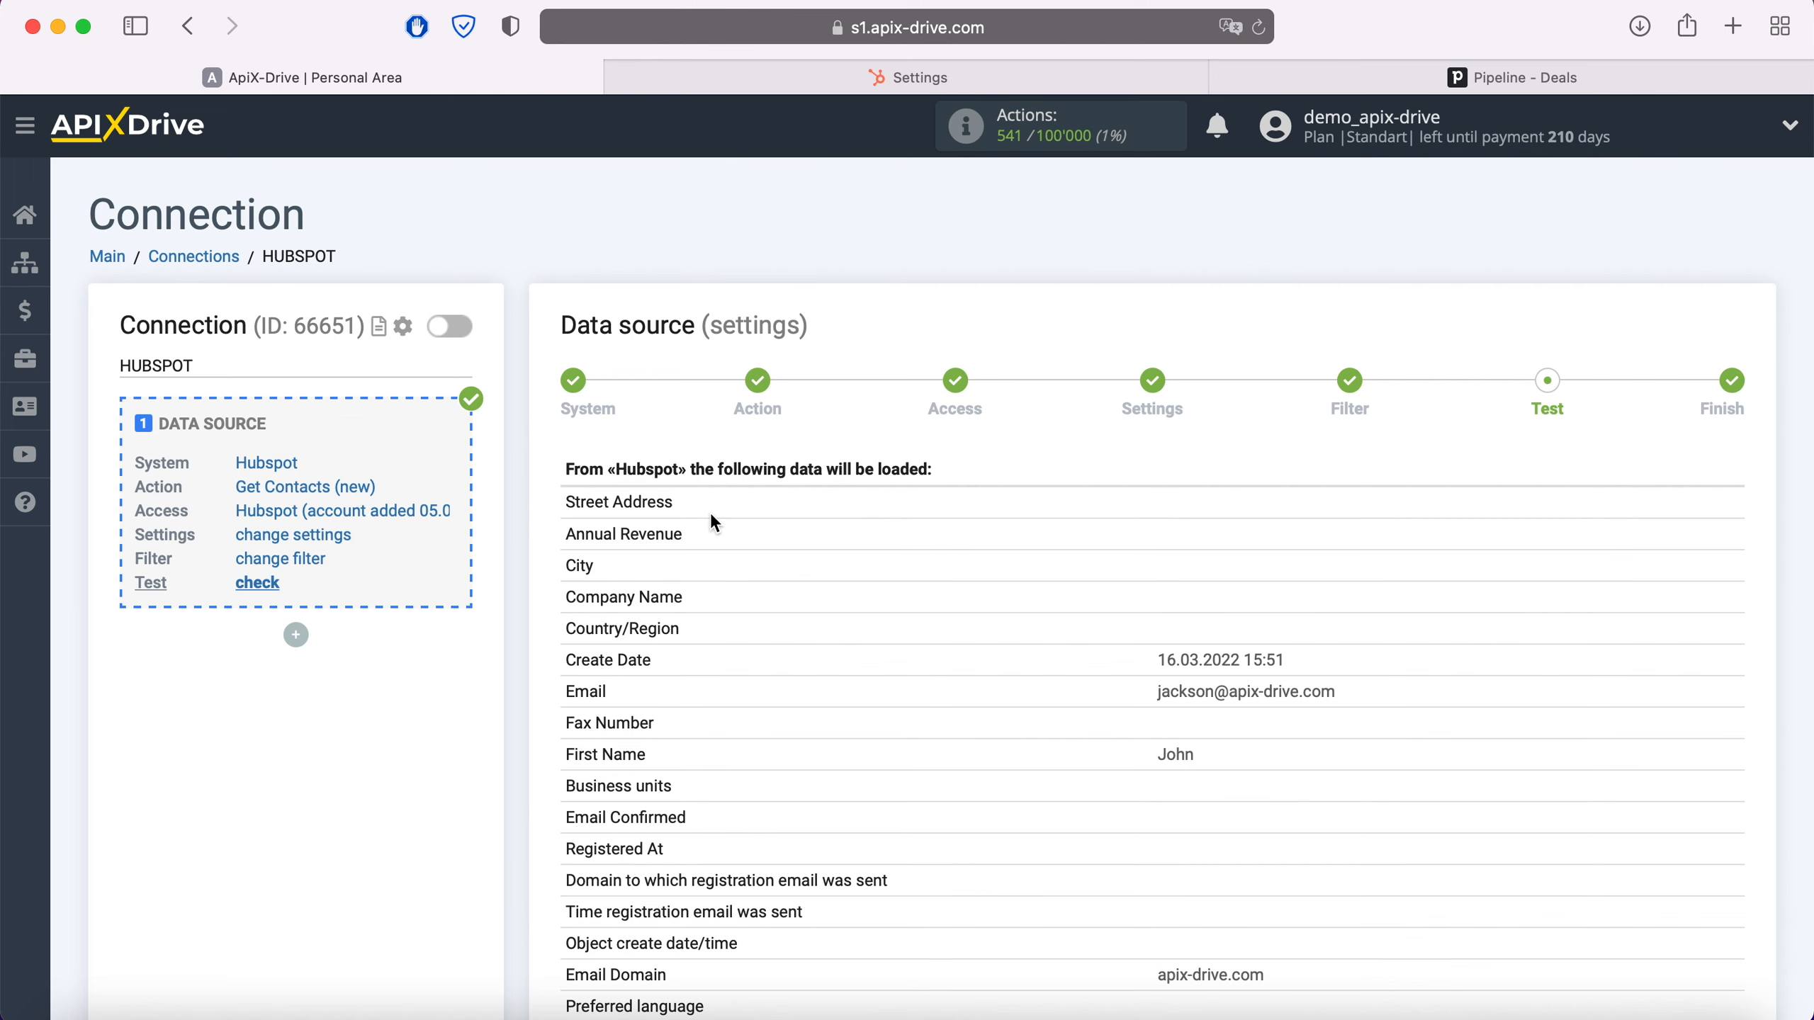
pyautogui.scroll(-12, 712, 516)
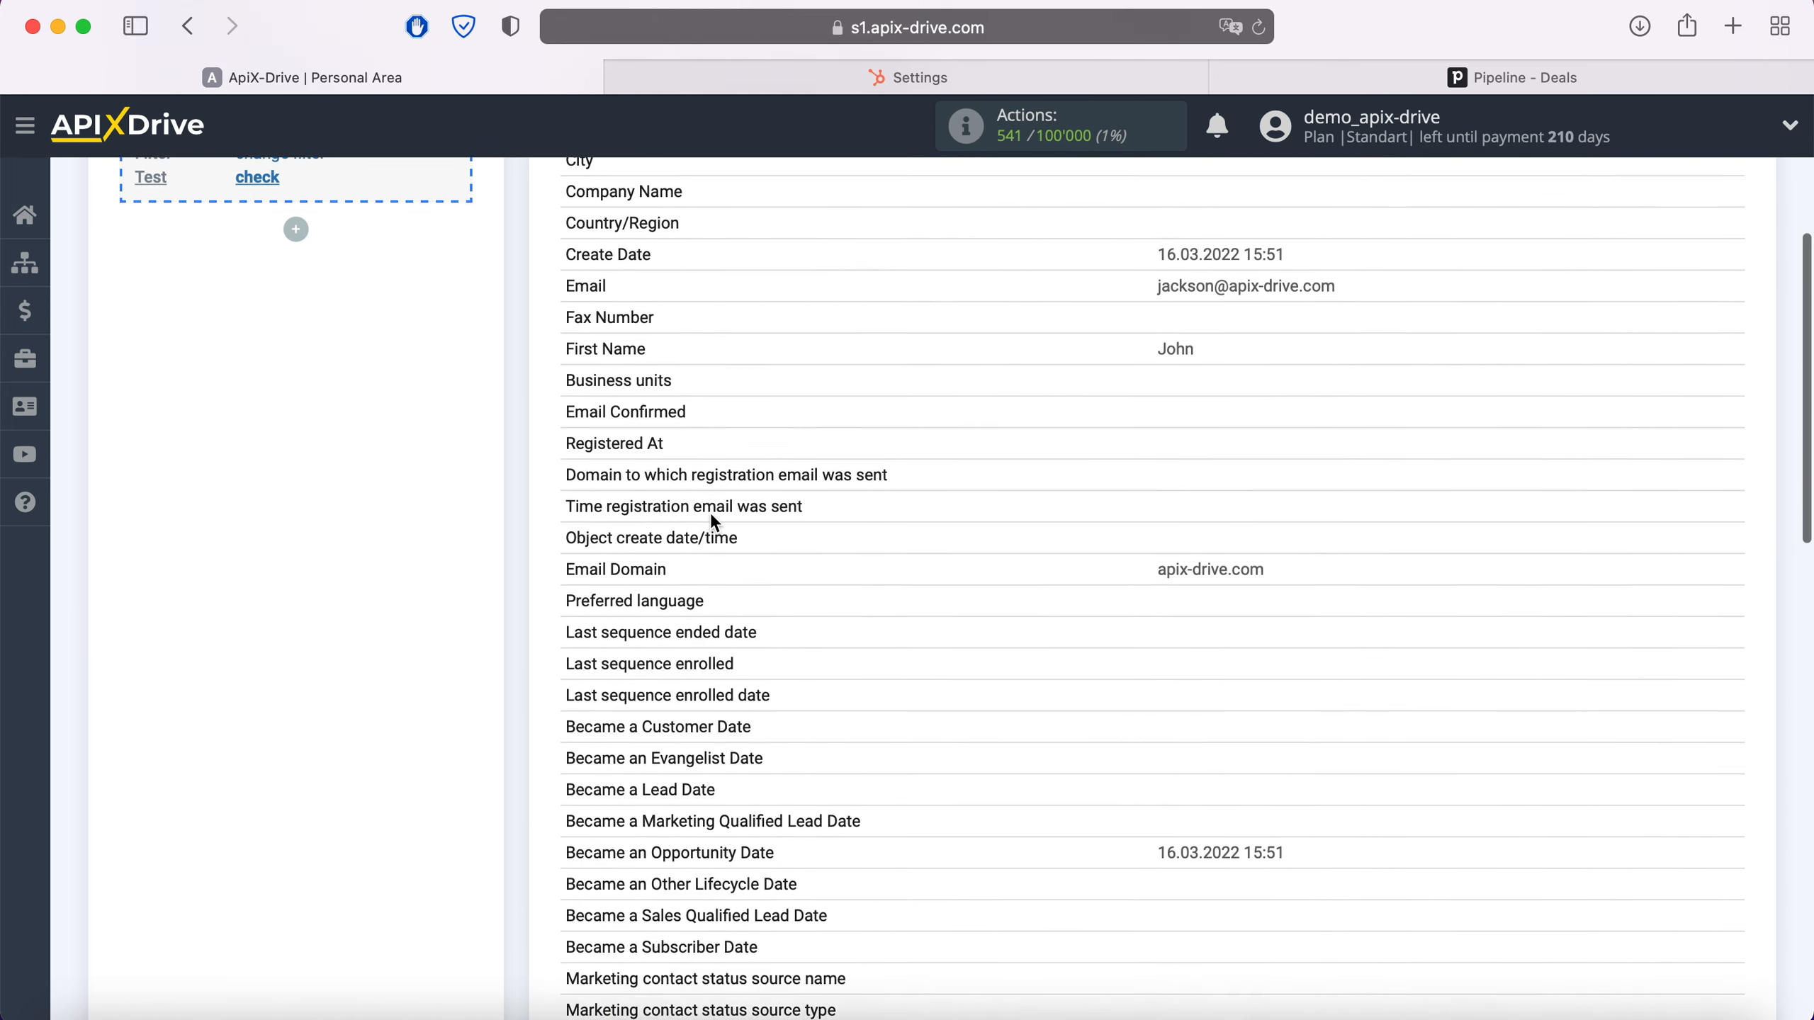
pyautogui.scroll(-8, 711, 516)
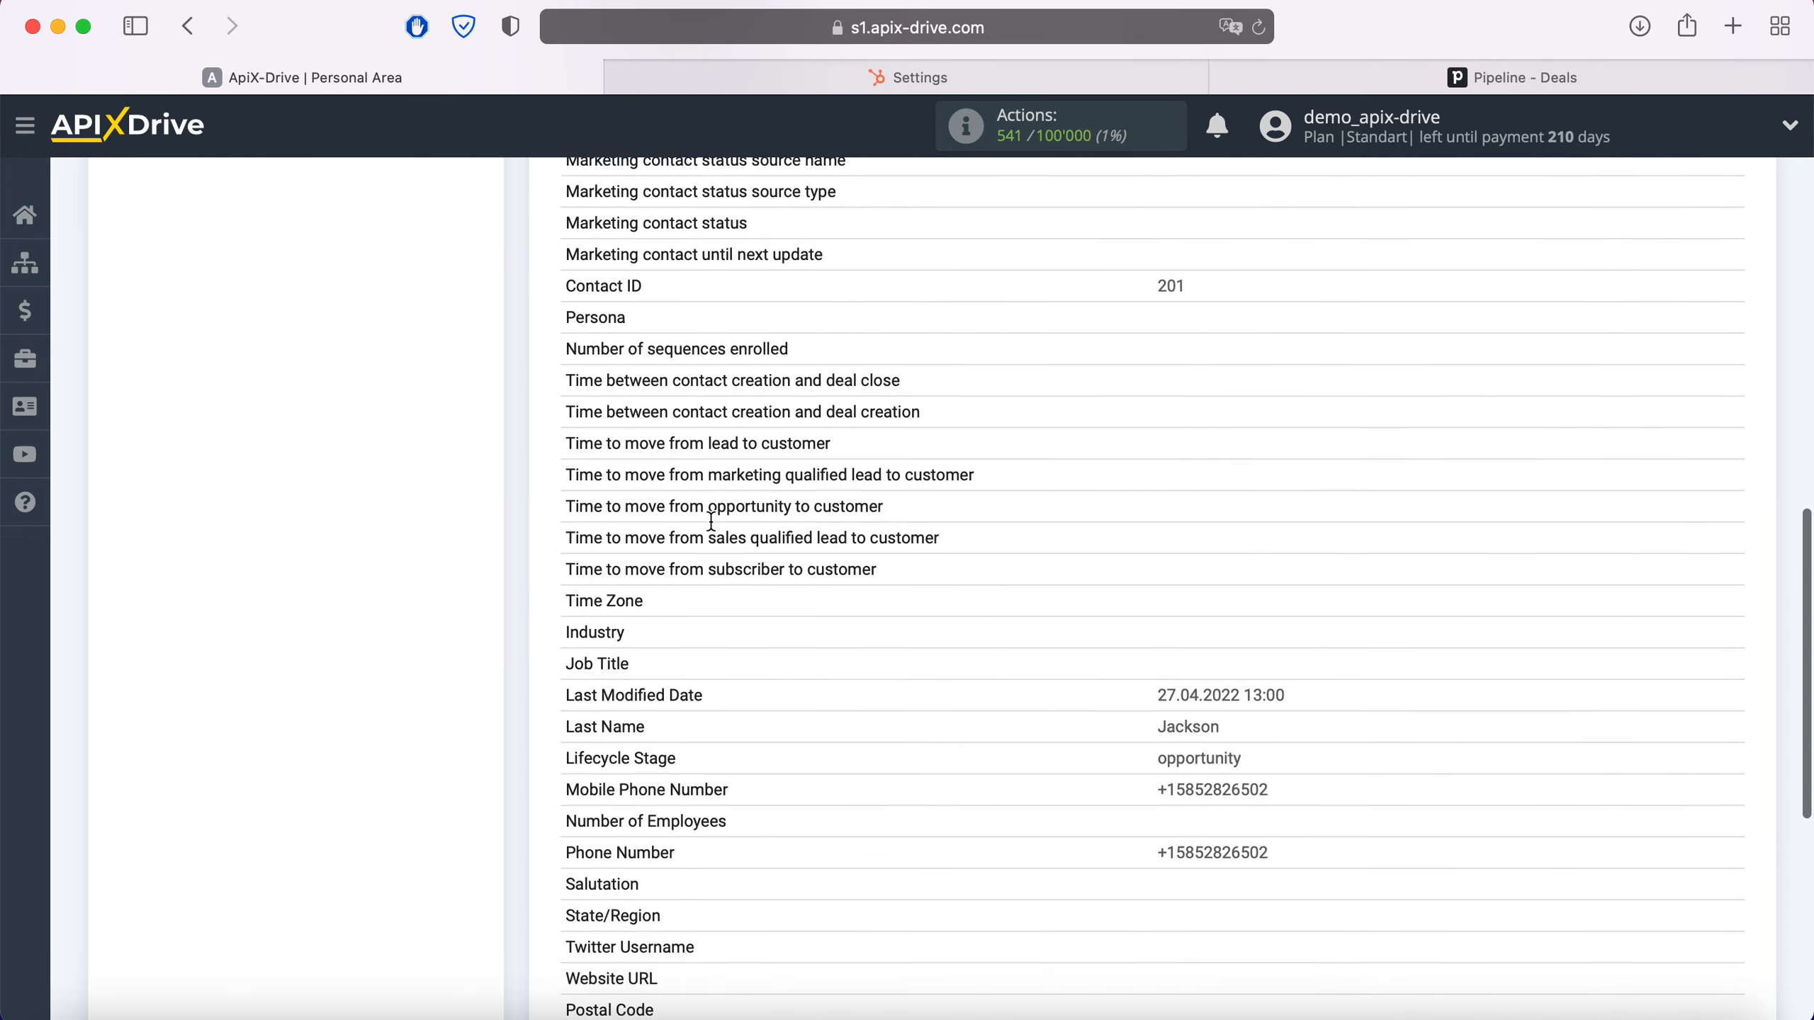
pyautogui.click(1720, 909)
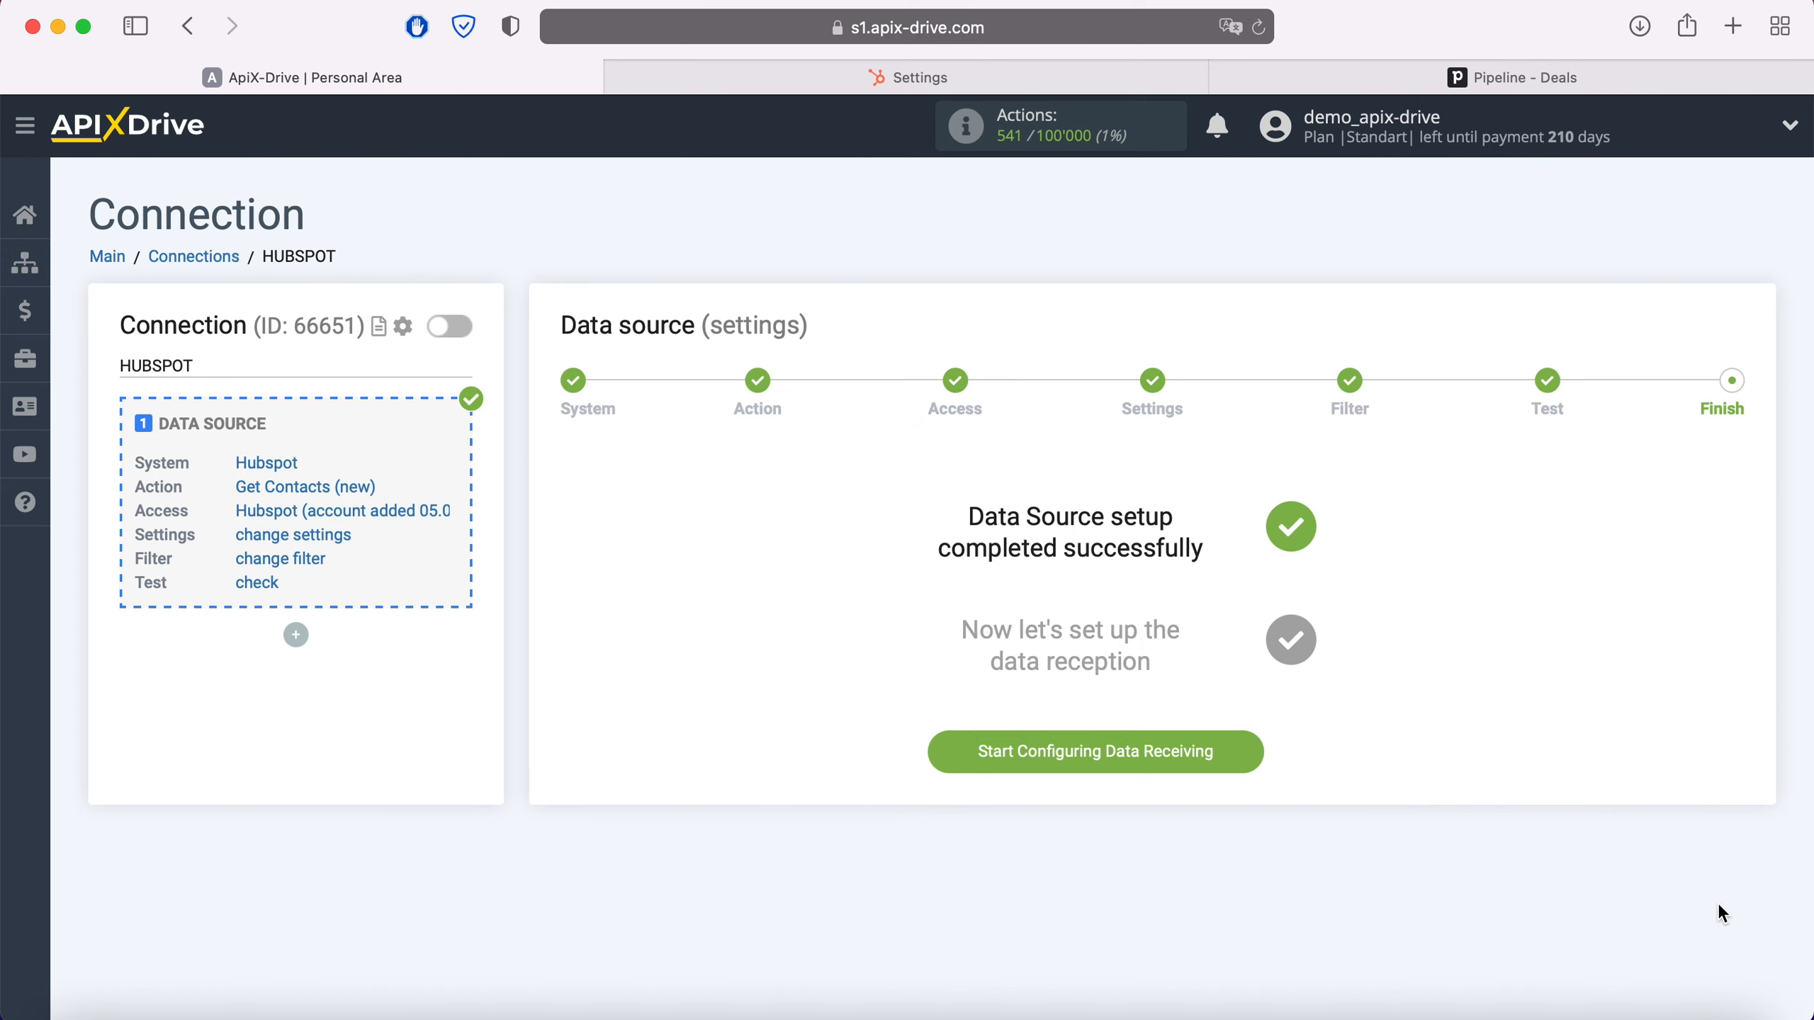
# Set Pipedrive as the data destination with the Create Deal action
pyautogui.click(1253, 754)
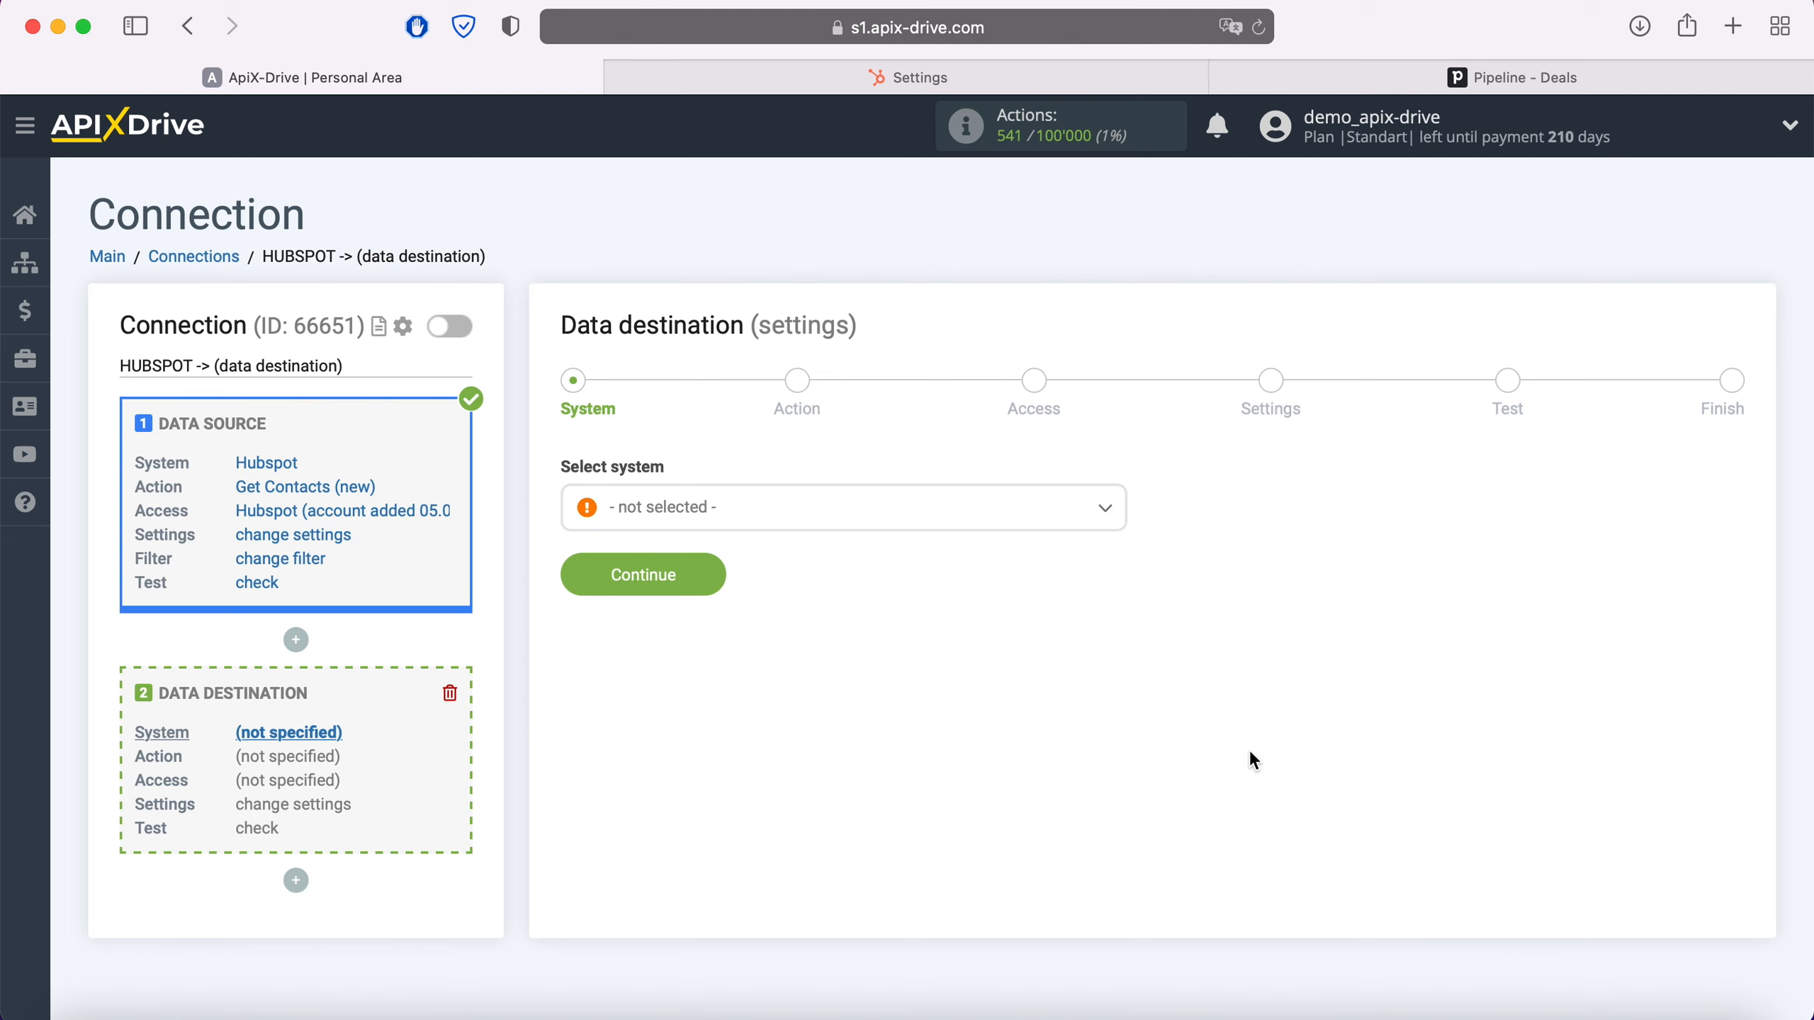
pyautogui.click(863, 513)
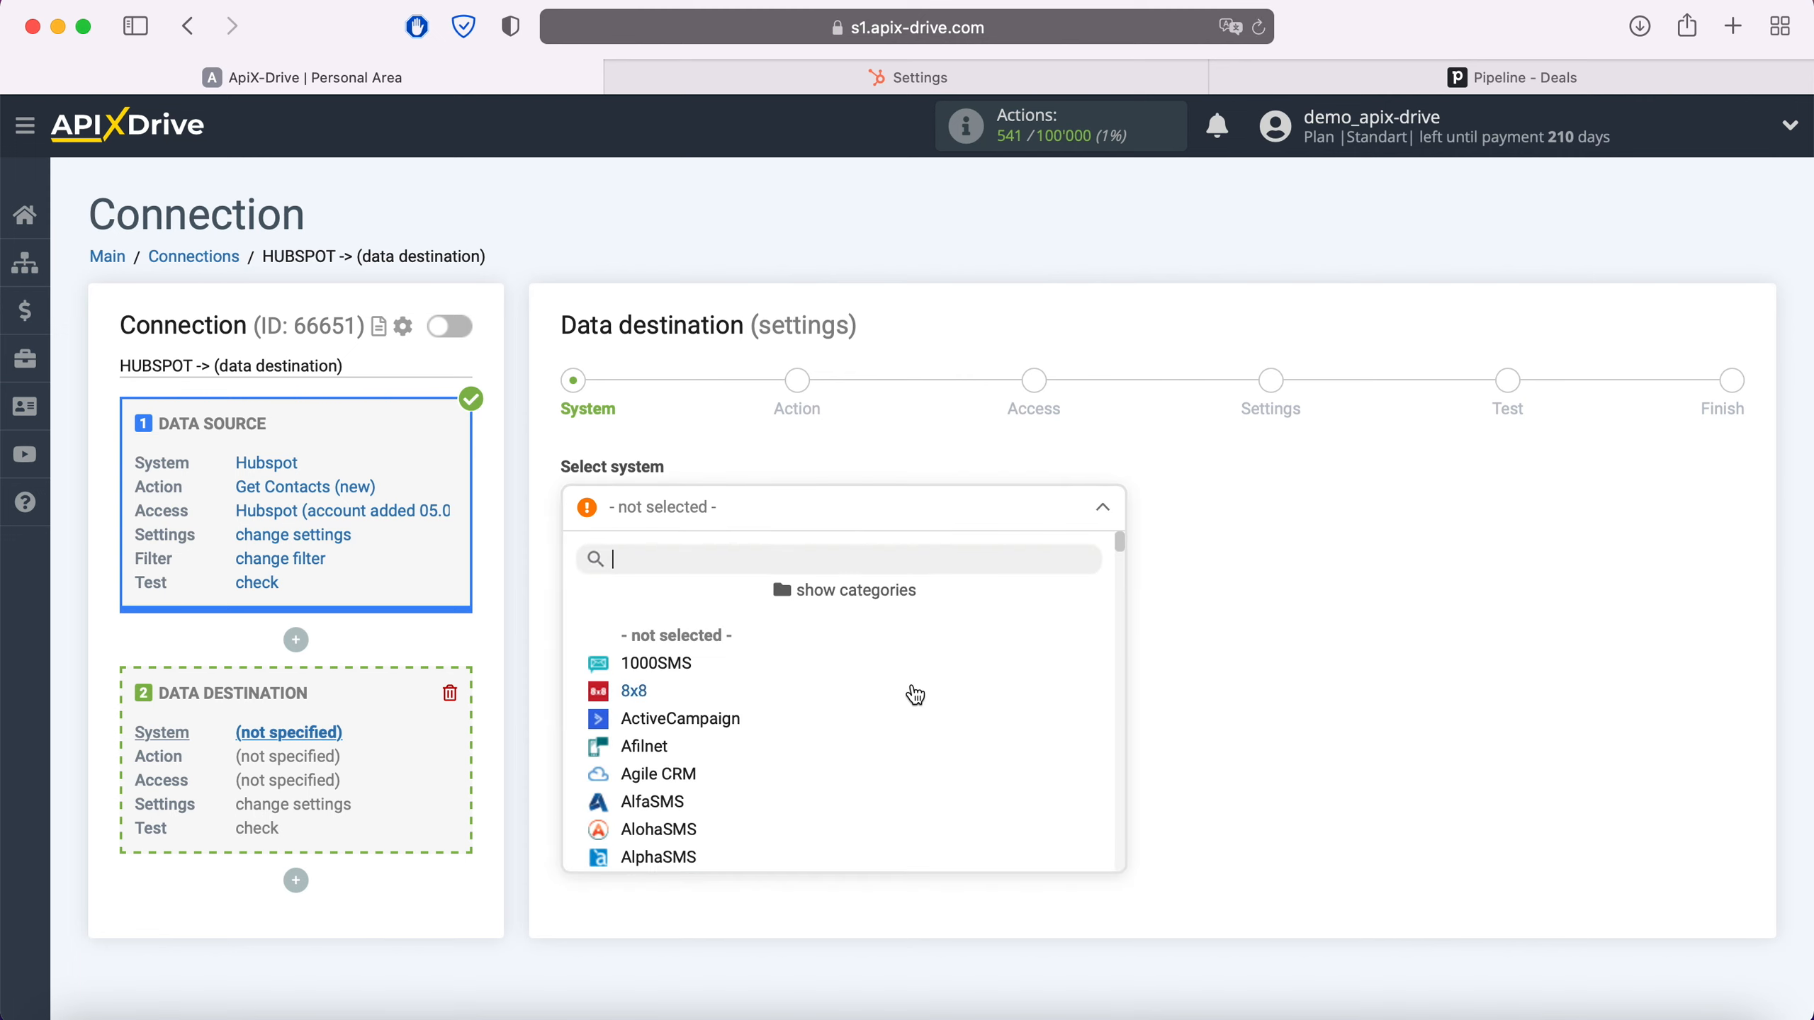
pyautogui.scroll(-5, 915, 695)
pyautogui.scroll(-20, 915, 695)
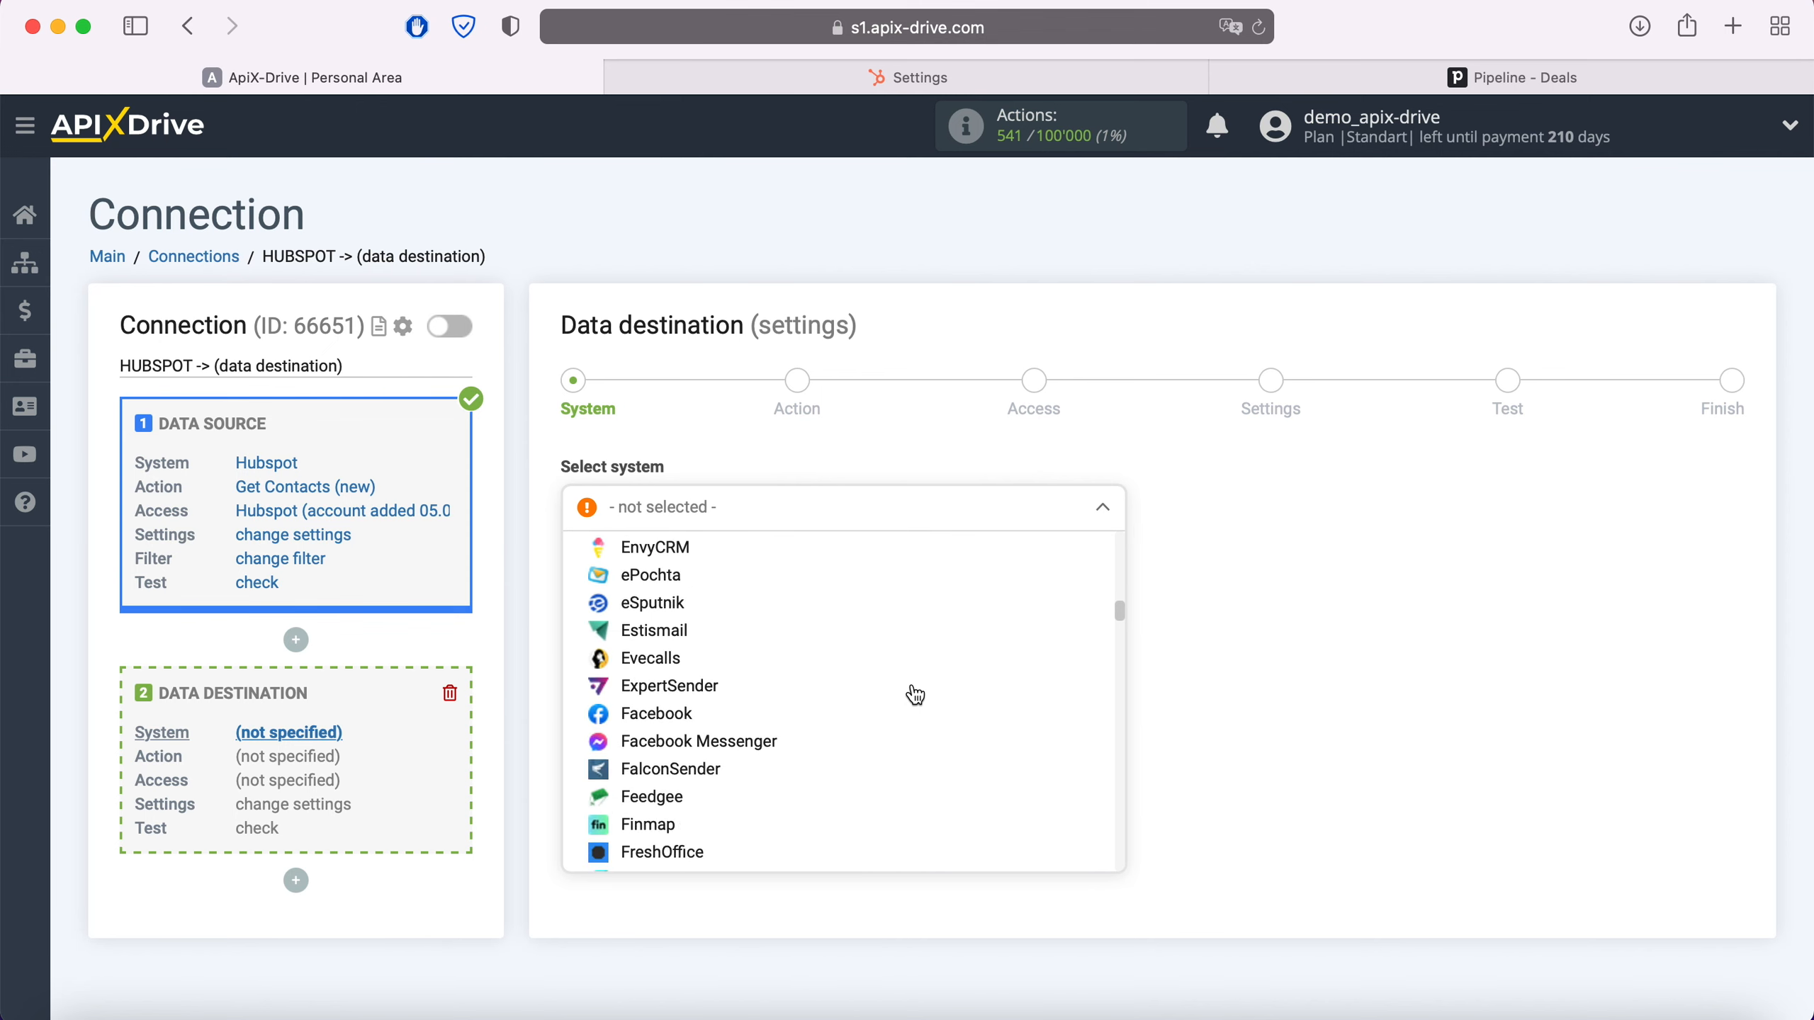
pyautogui.scroll(-20, 915, 695)
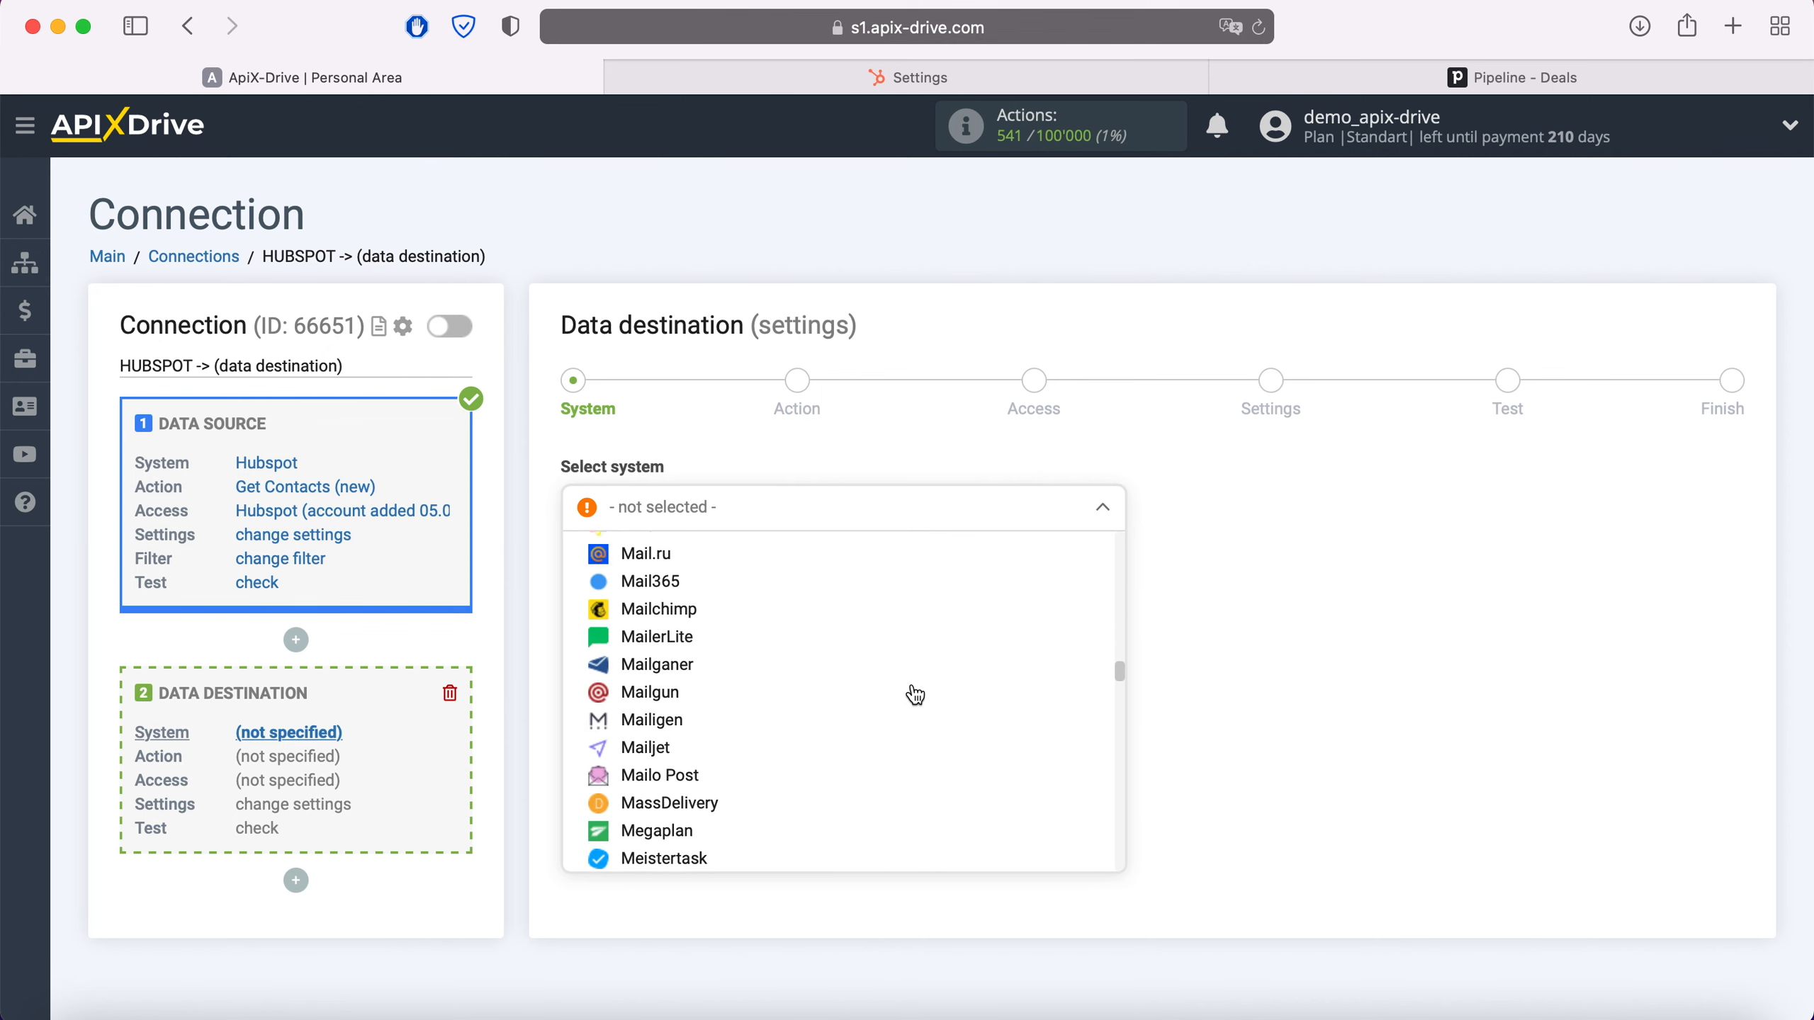
pyautogui.scroll(-20, 914, 696)
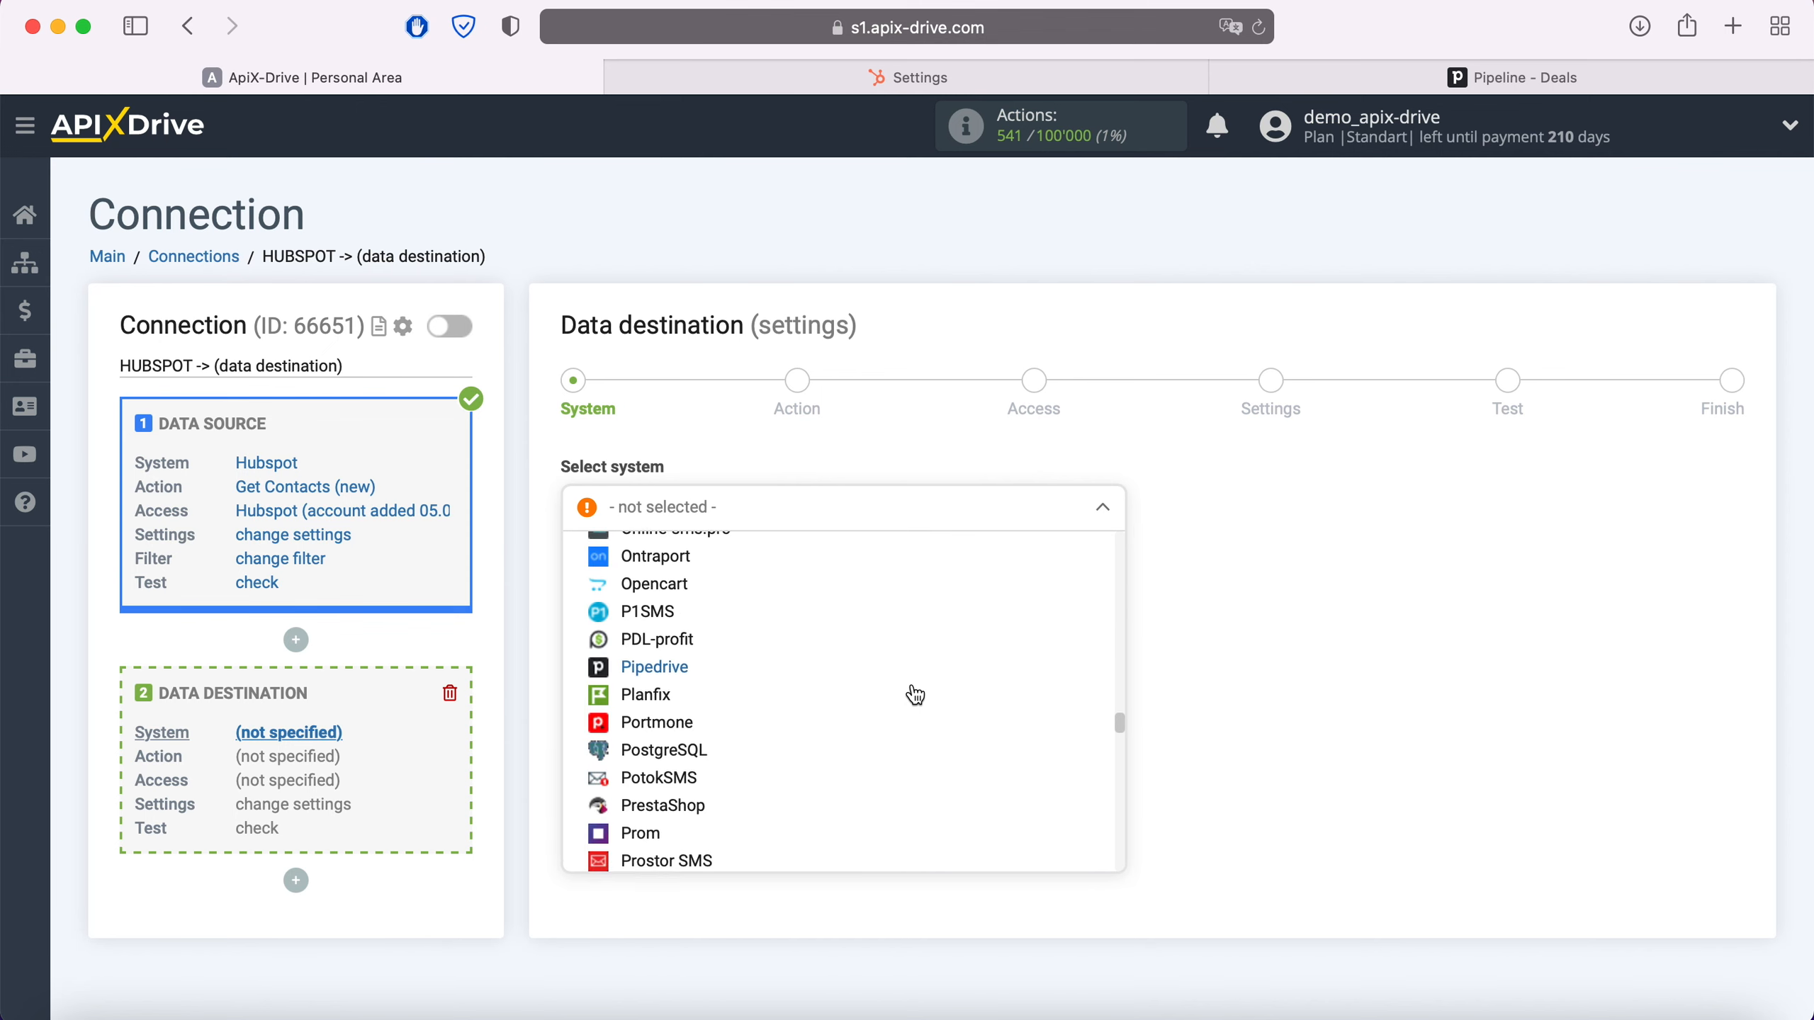
pyautogui.click(654, 665)
pyautogui.click(642, 580)
pyautogui.click(875, 507)
pyautogui.click(689, 660)
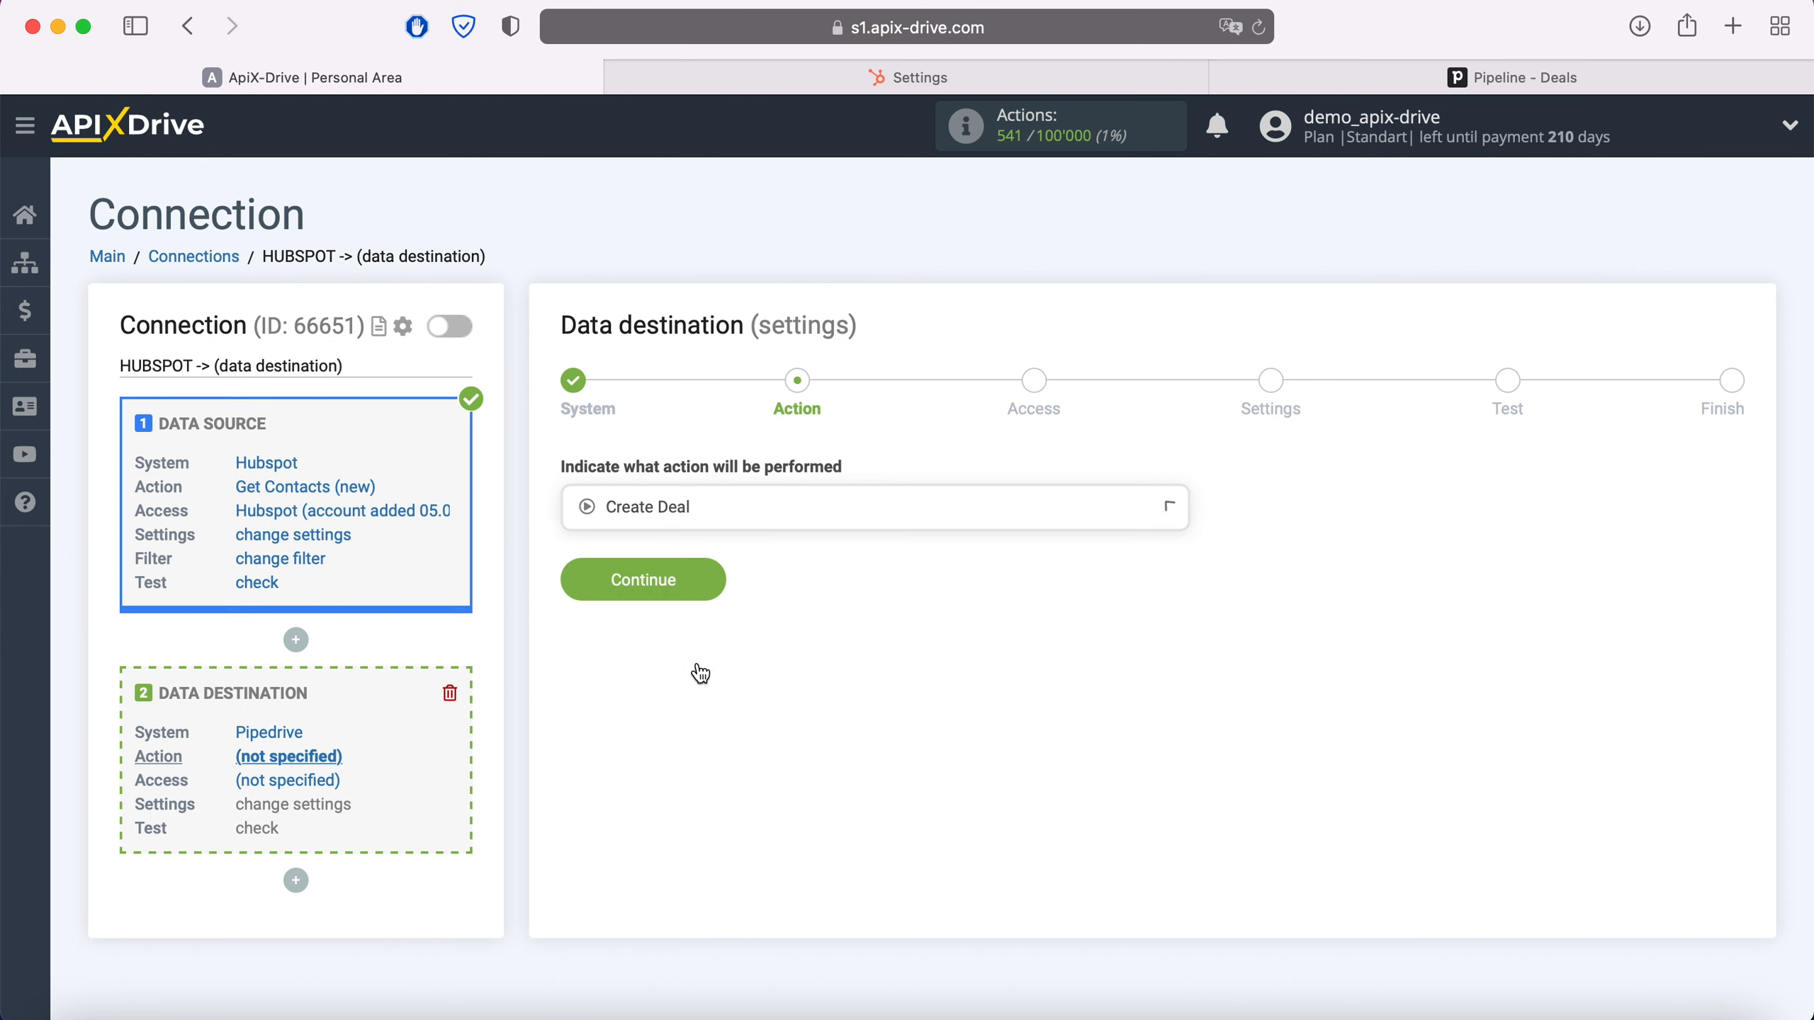
pyautogui.click(715, 586)
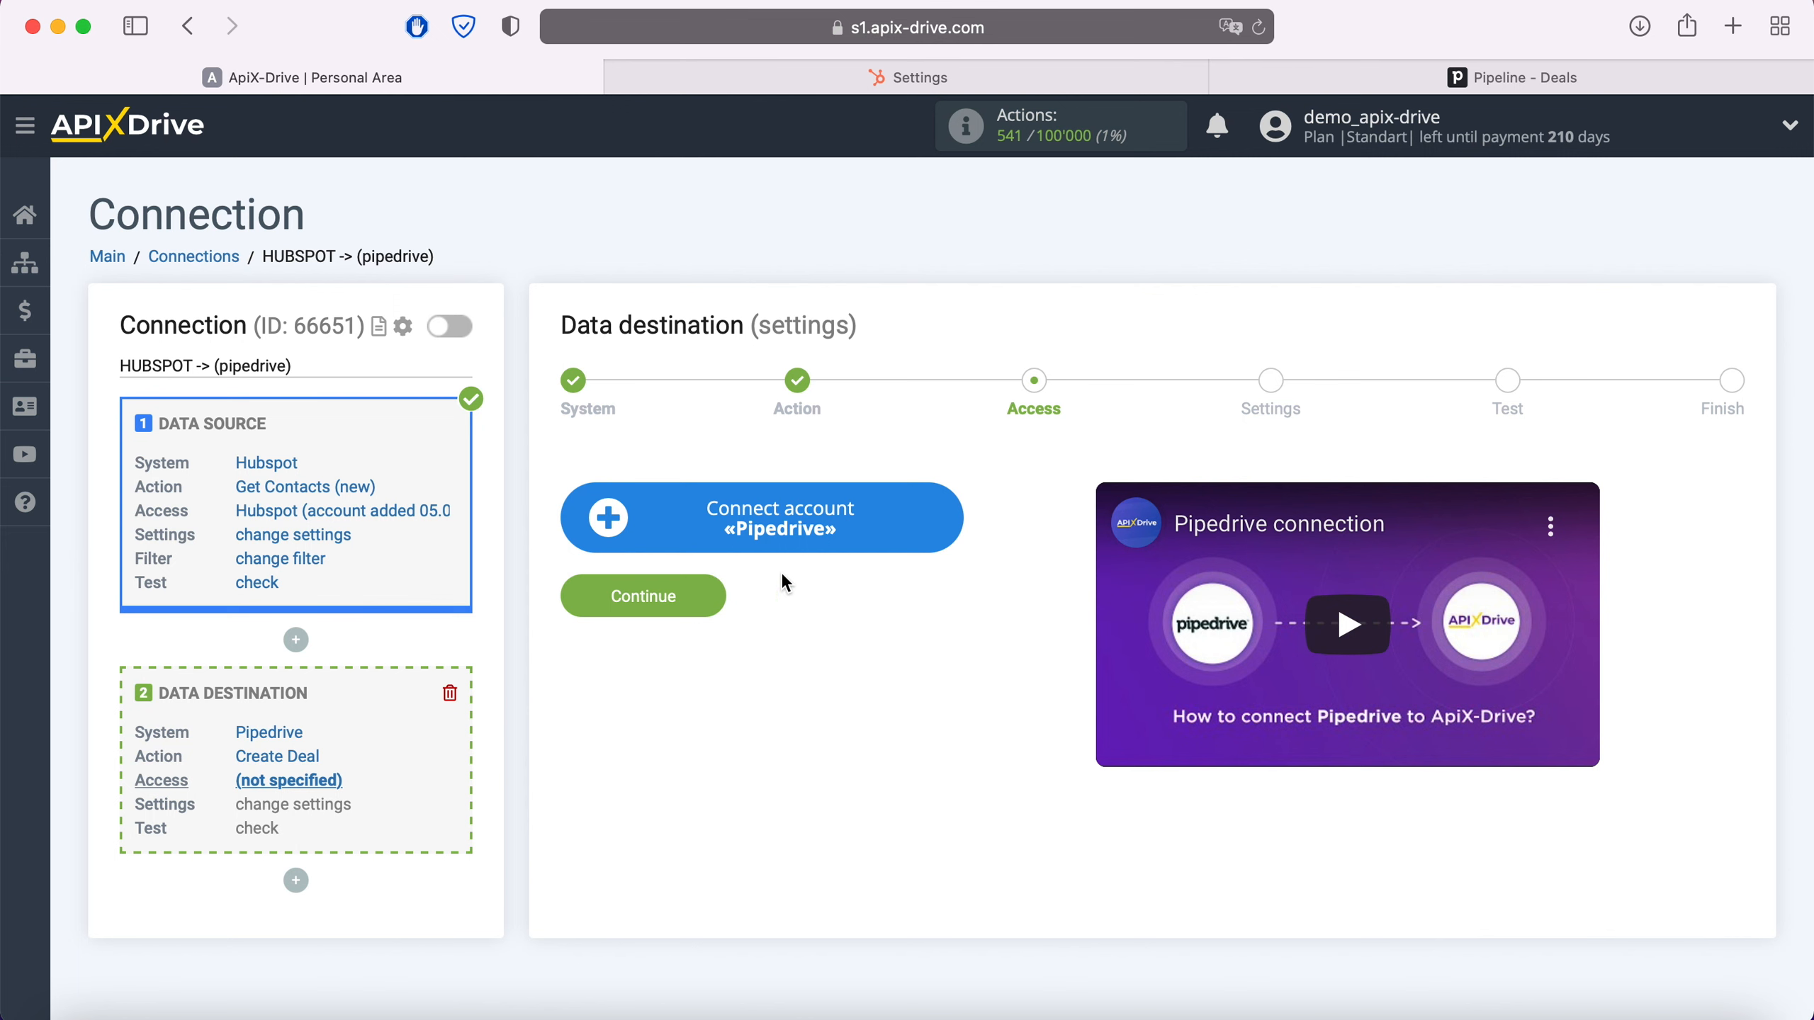
# Open the Pipedrive account setup form, then go to Pipedrive's Deals pipeline
pyautogui.click(946, 512)
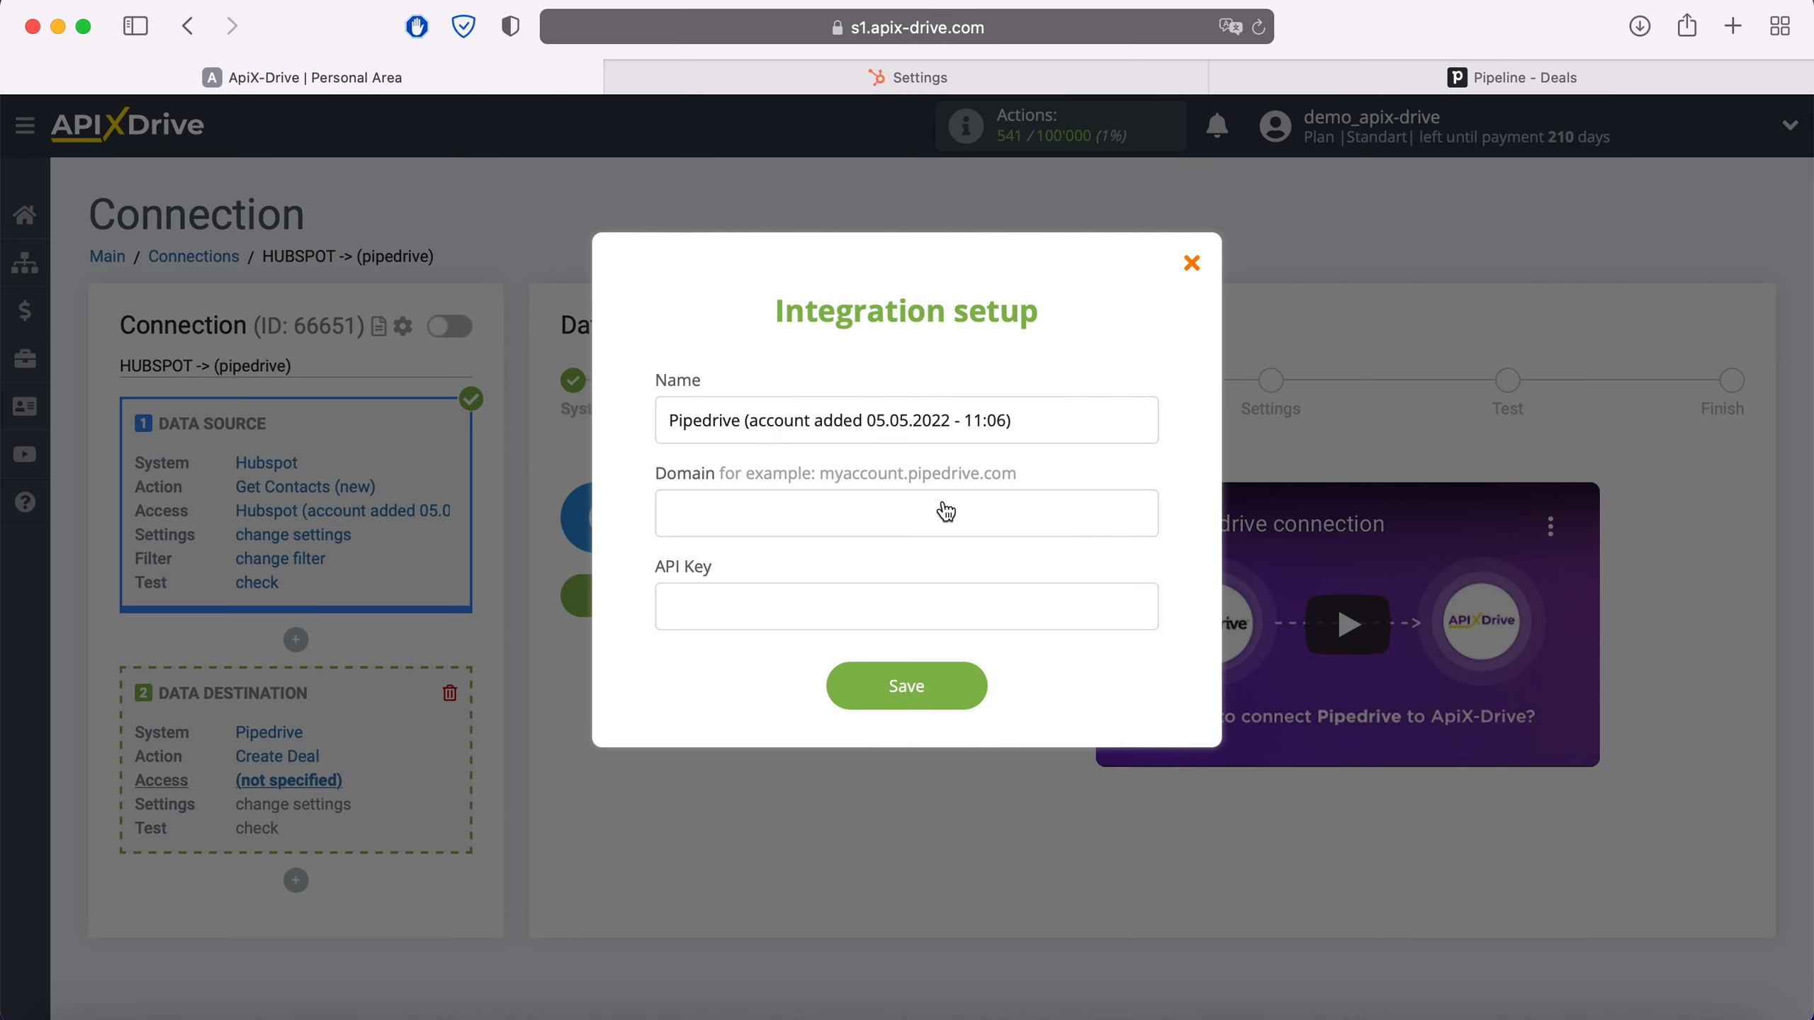
pyautogui.click(1462, 77)
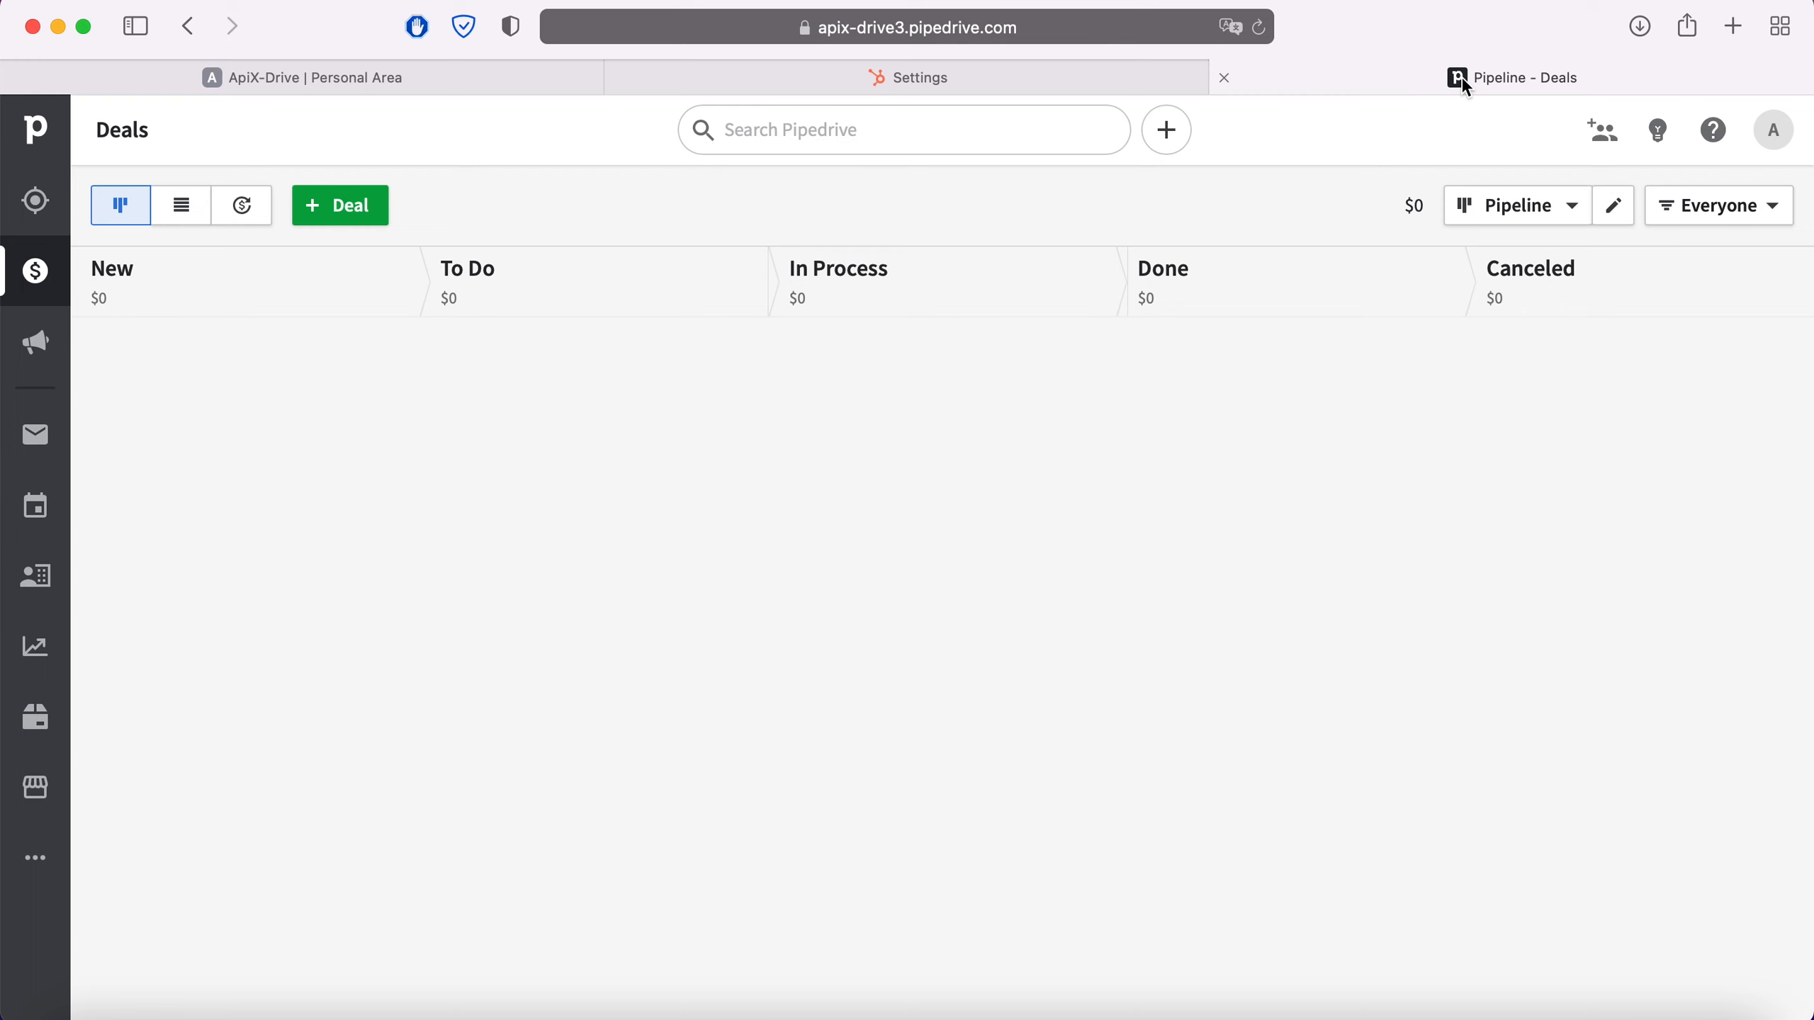
# Copy the domain apix-drive3.pipedrive.com from the address bar into ApiX-Drive's Domain field
pyautogui.click(1123, 36)
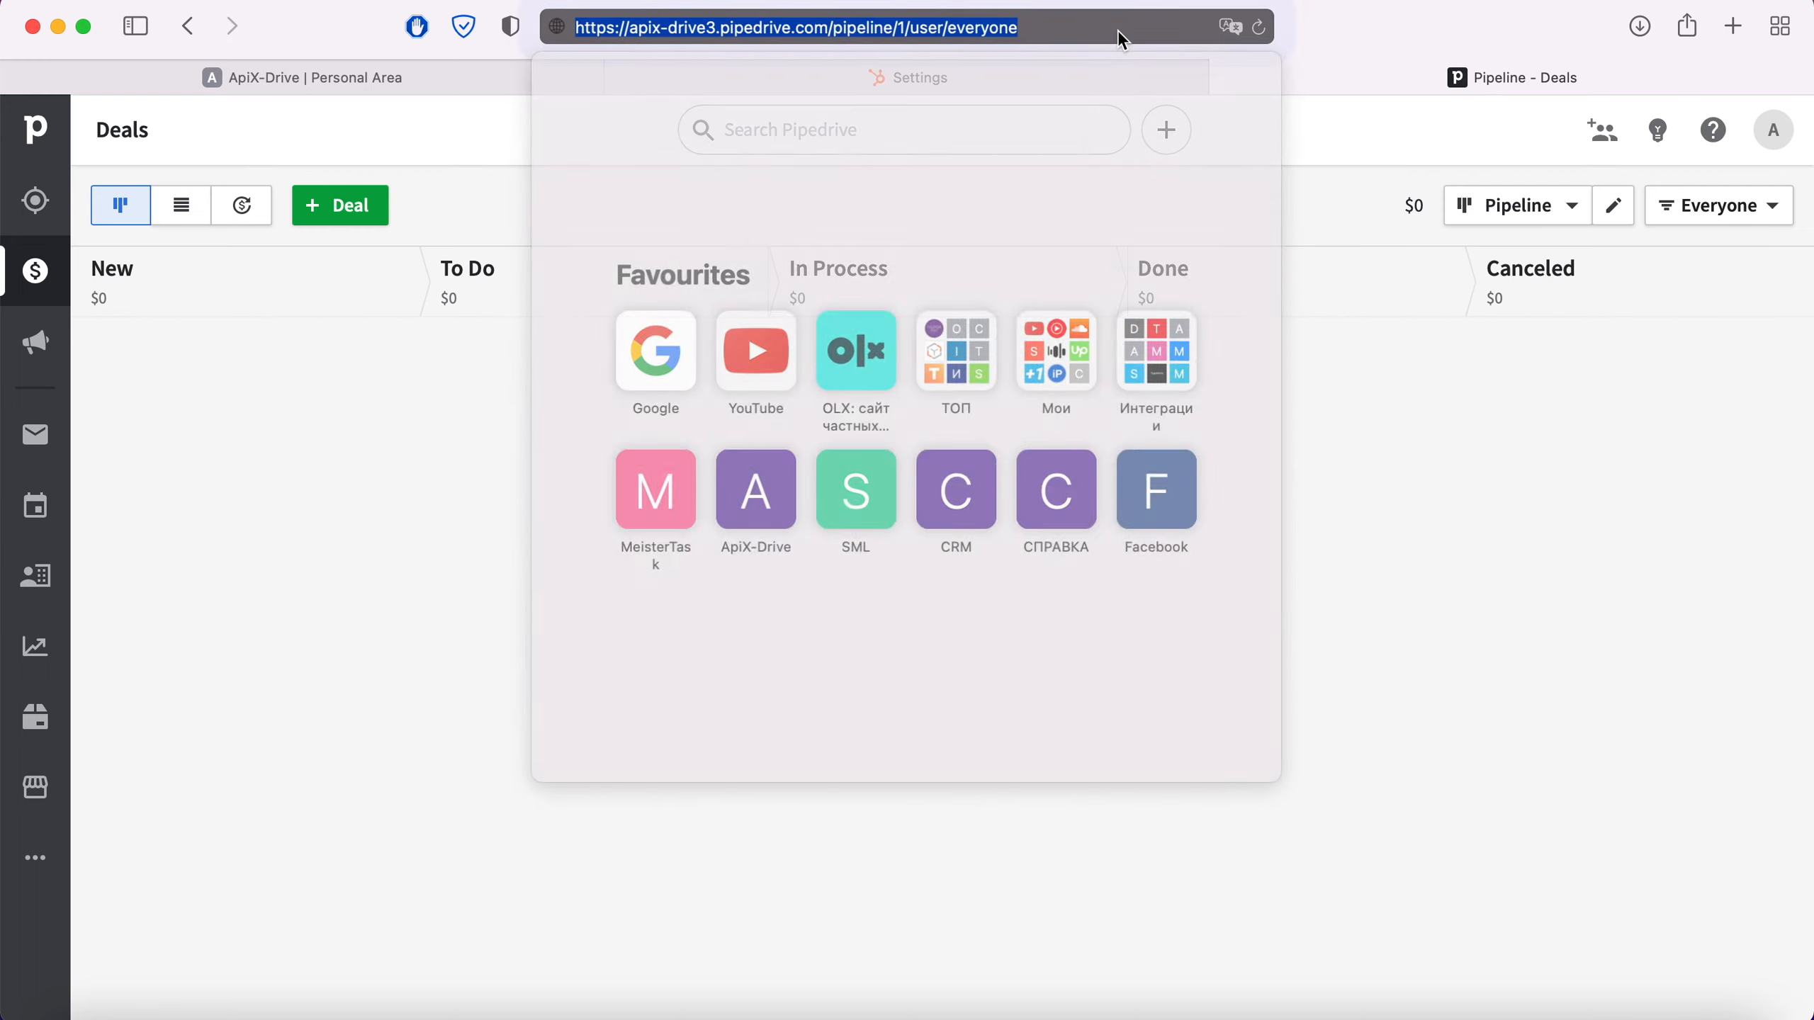
pyautogui.click(1122, 39)
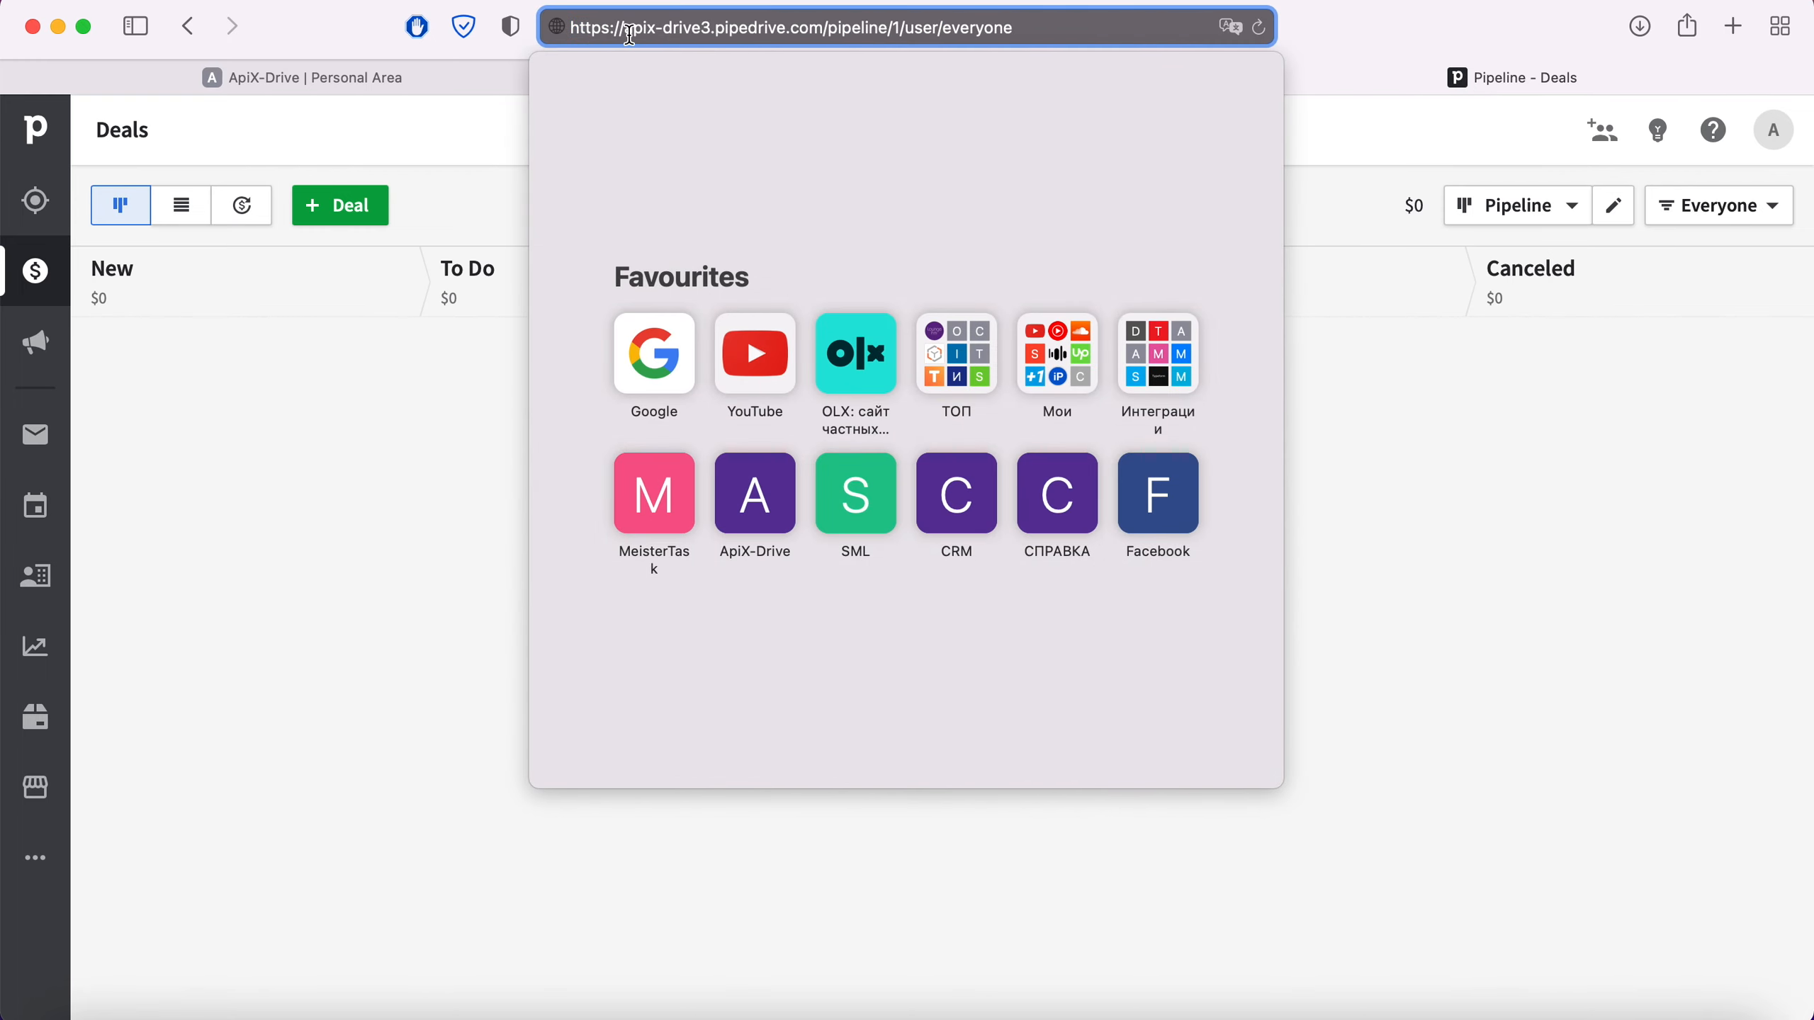
pyautogui.moveTo(625, 29); pyautogui.dragTo(826, 32)
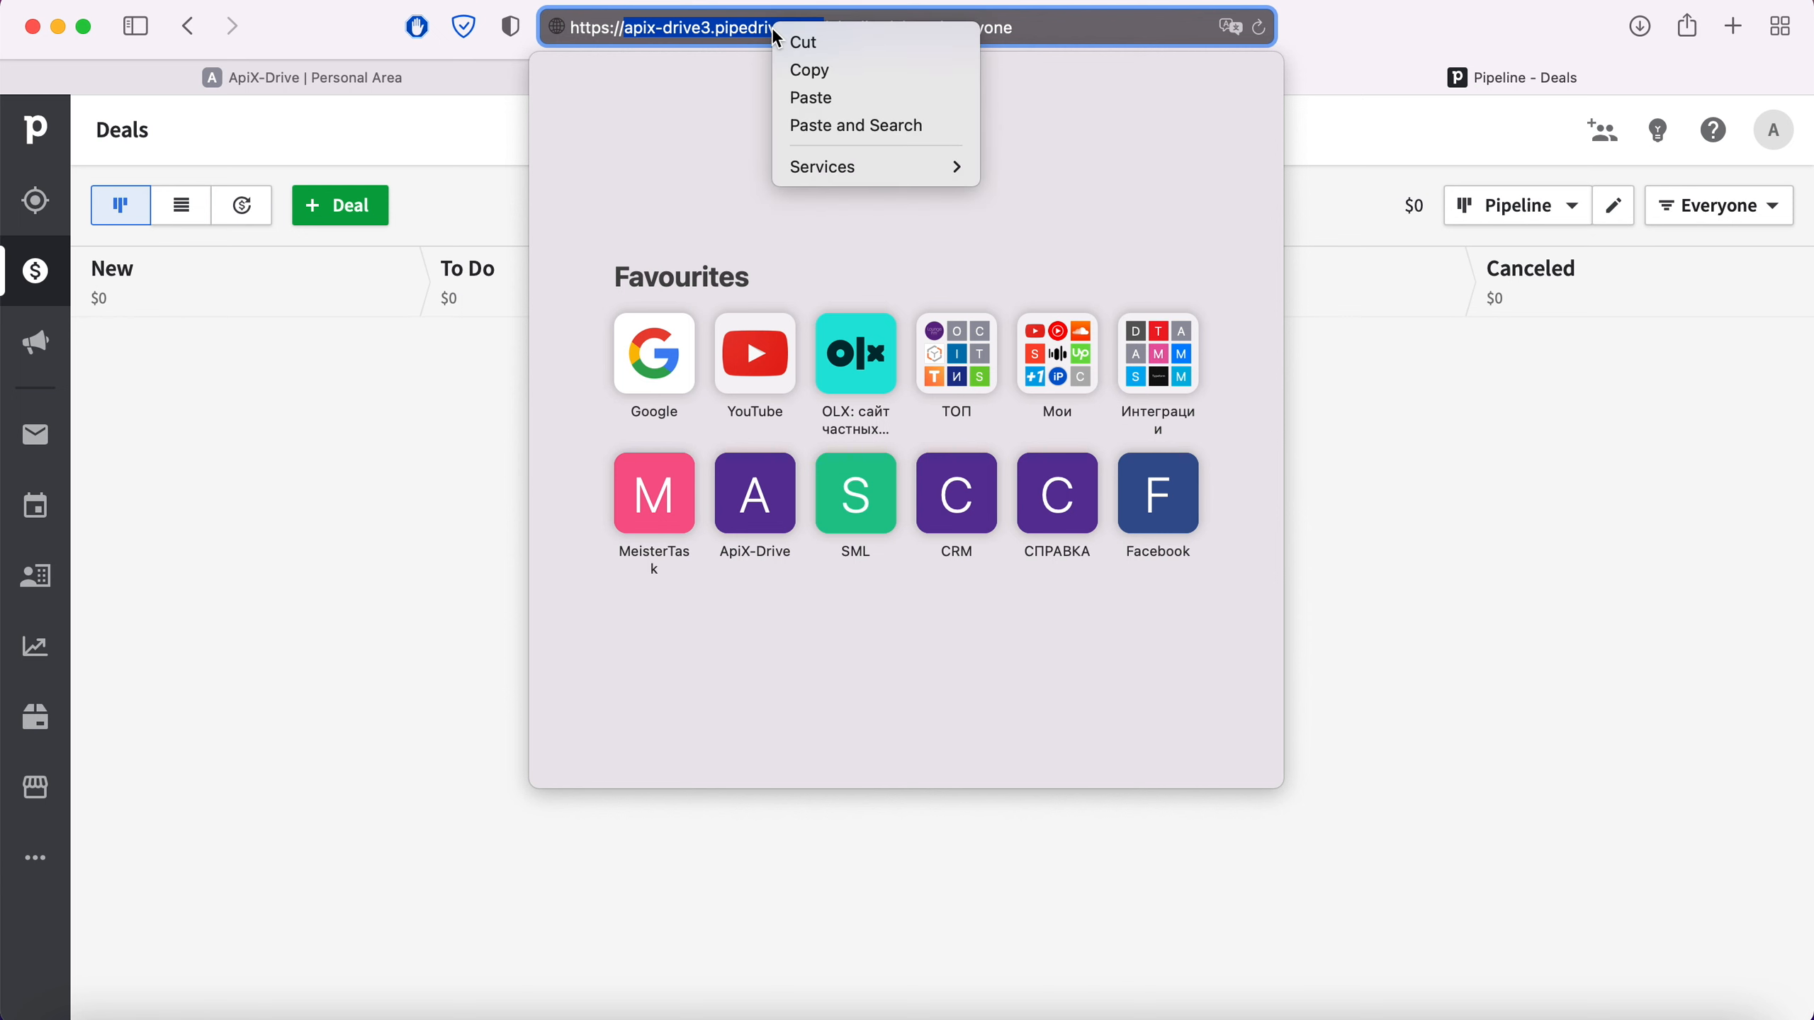
pyautogui.rightClick(772, 27)
pyautogui.click(809, 70)
pyautogui.click(457, 89)
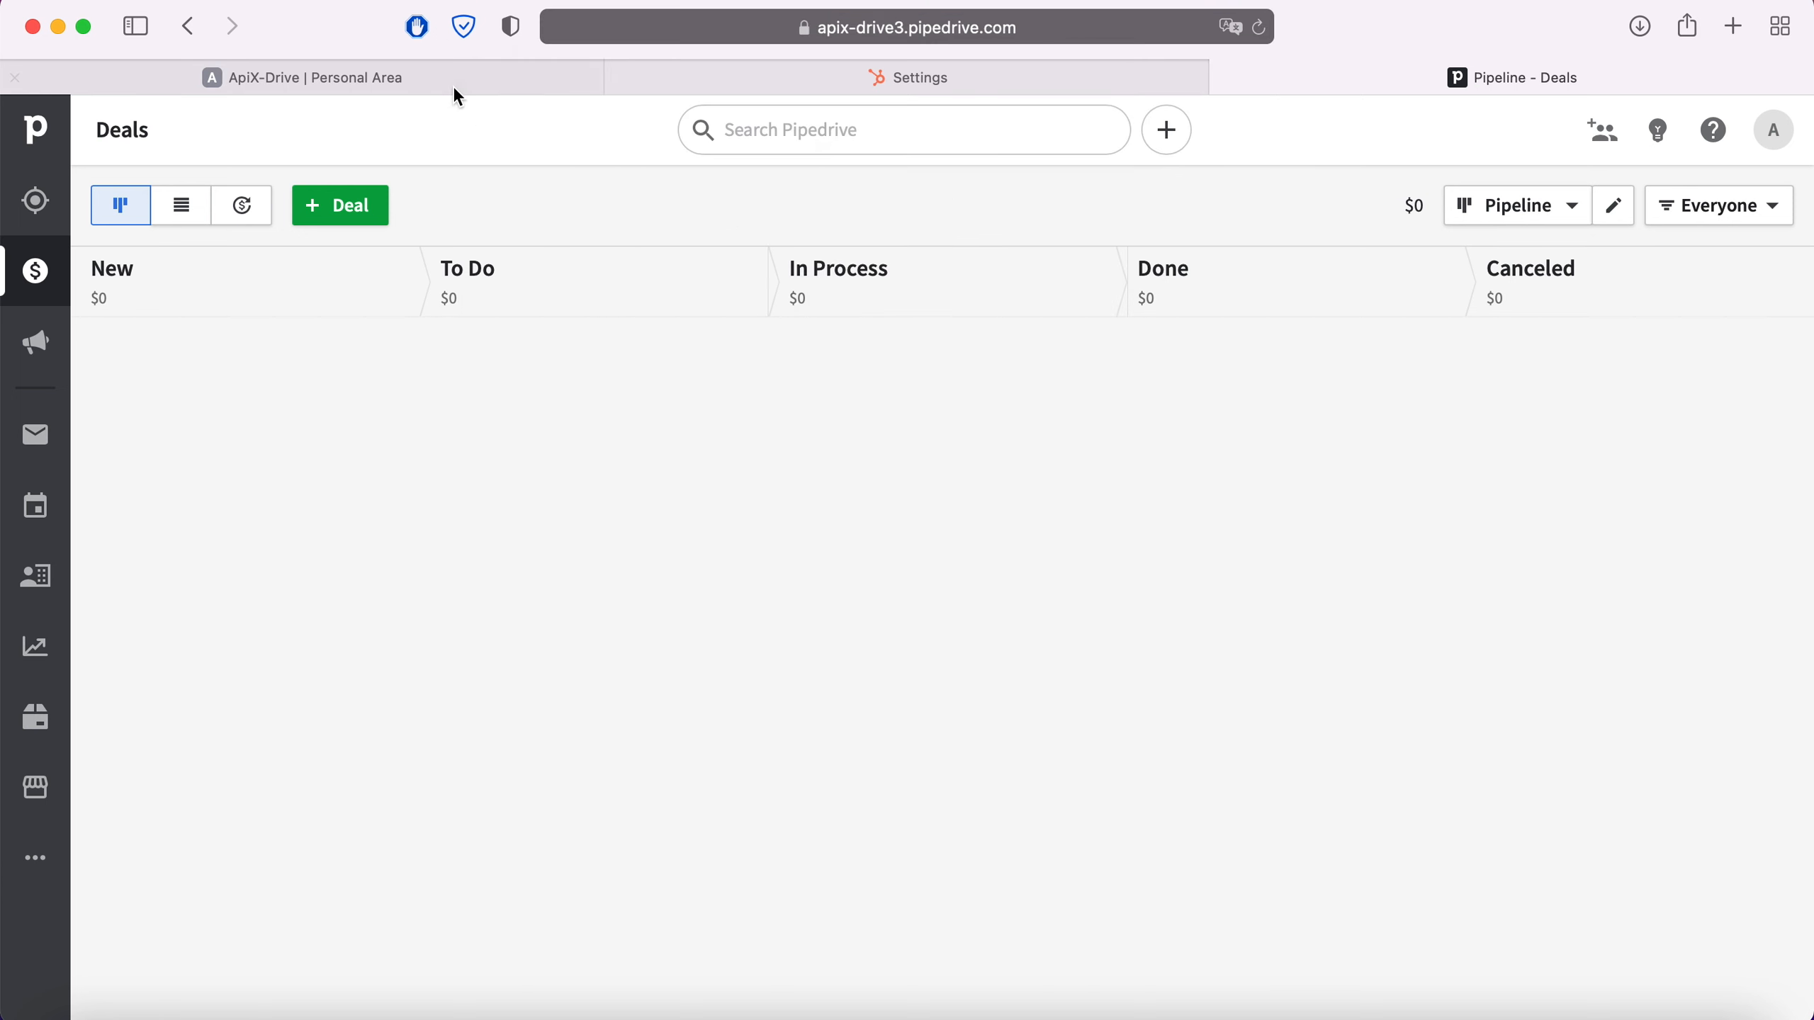
pyautogui.click(455, 84)
pyautogui.rightClick(764, 519)
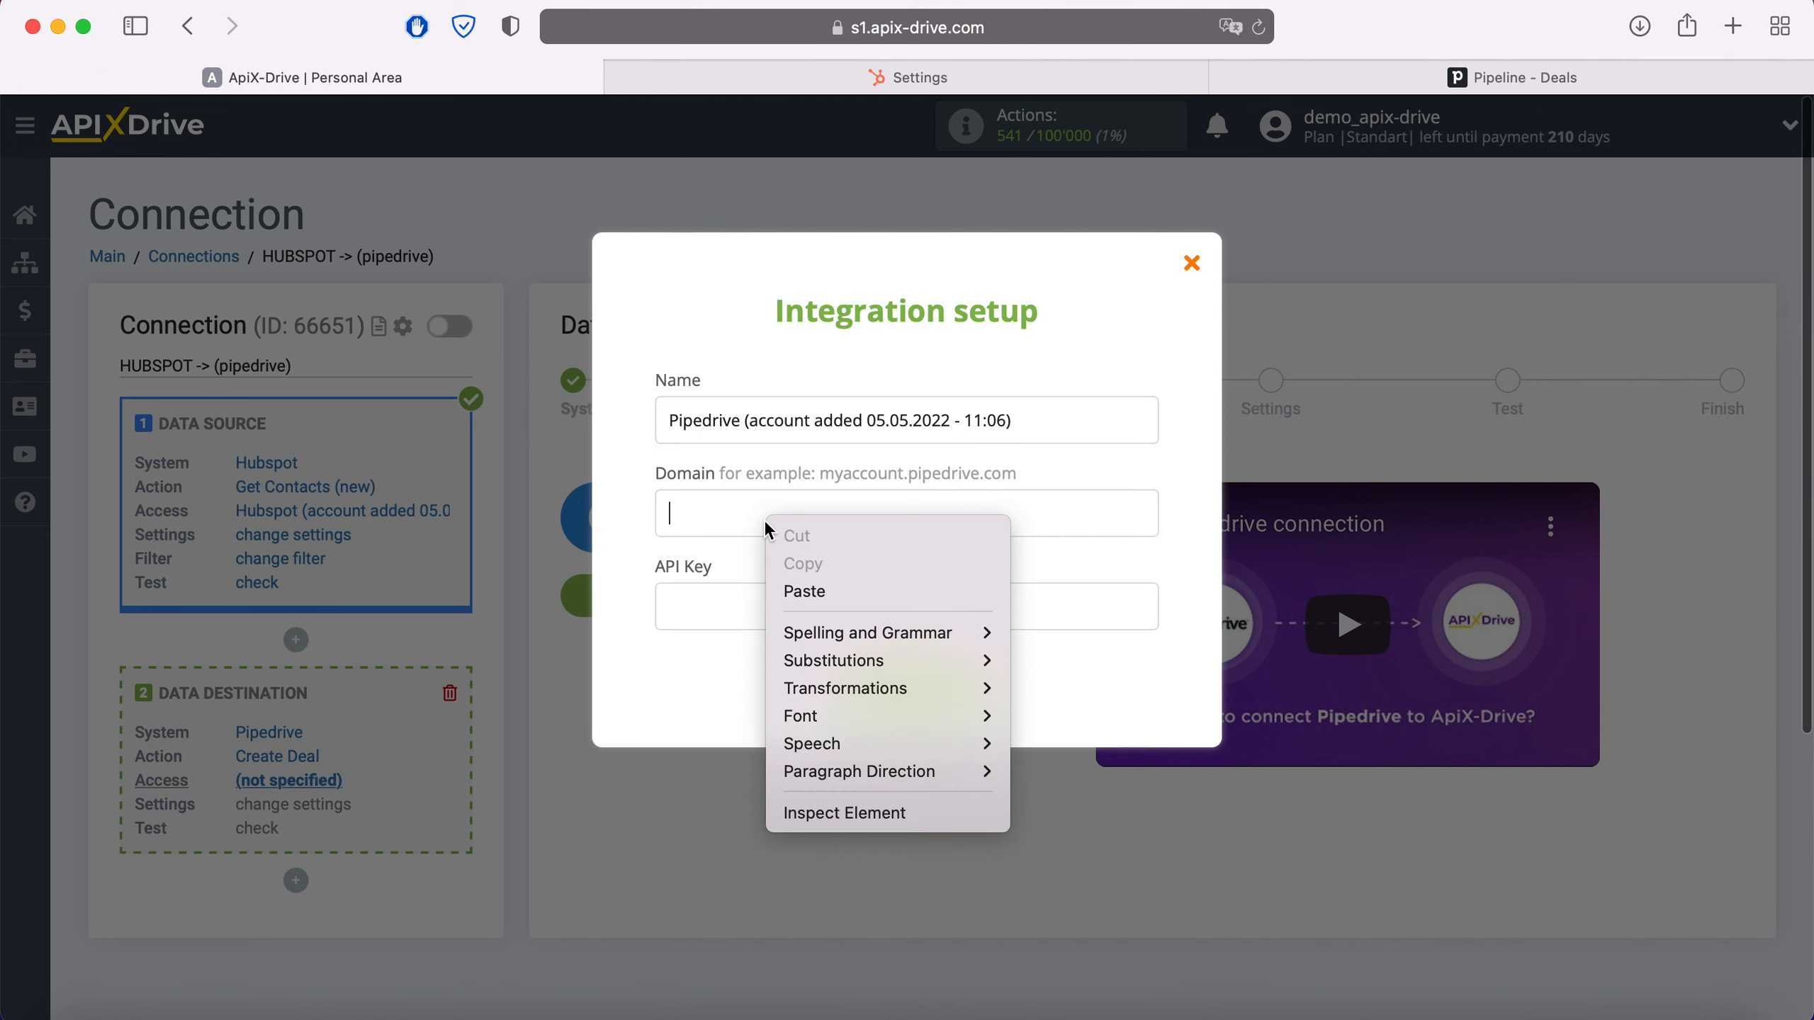
pyautogui.click(808, 591)
pyautogui.click(1451, 82)
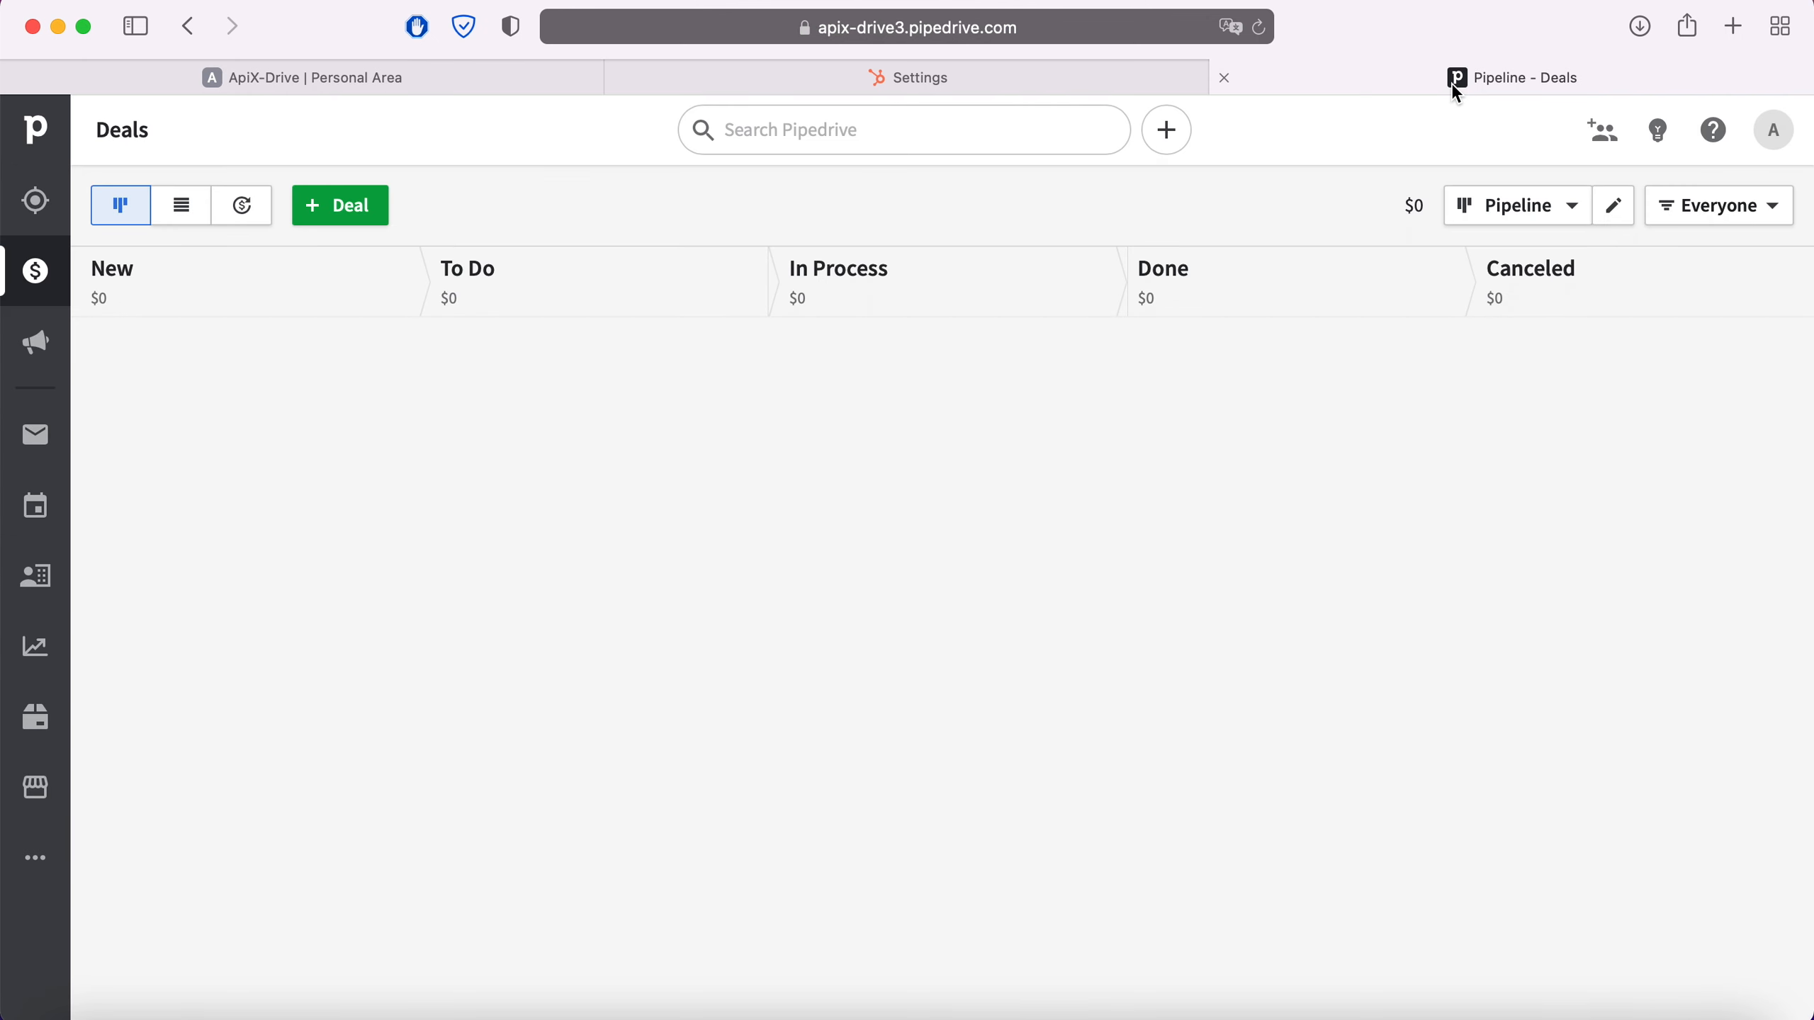
# Copy the personal API token from Pipedrive's Personal preferences API page
pyautogui.click(1773, 131)
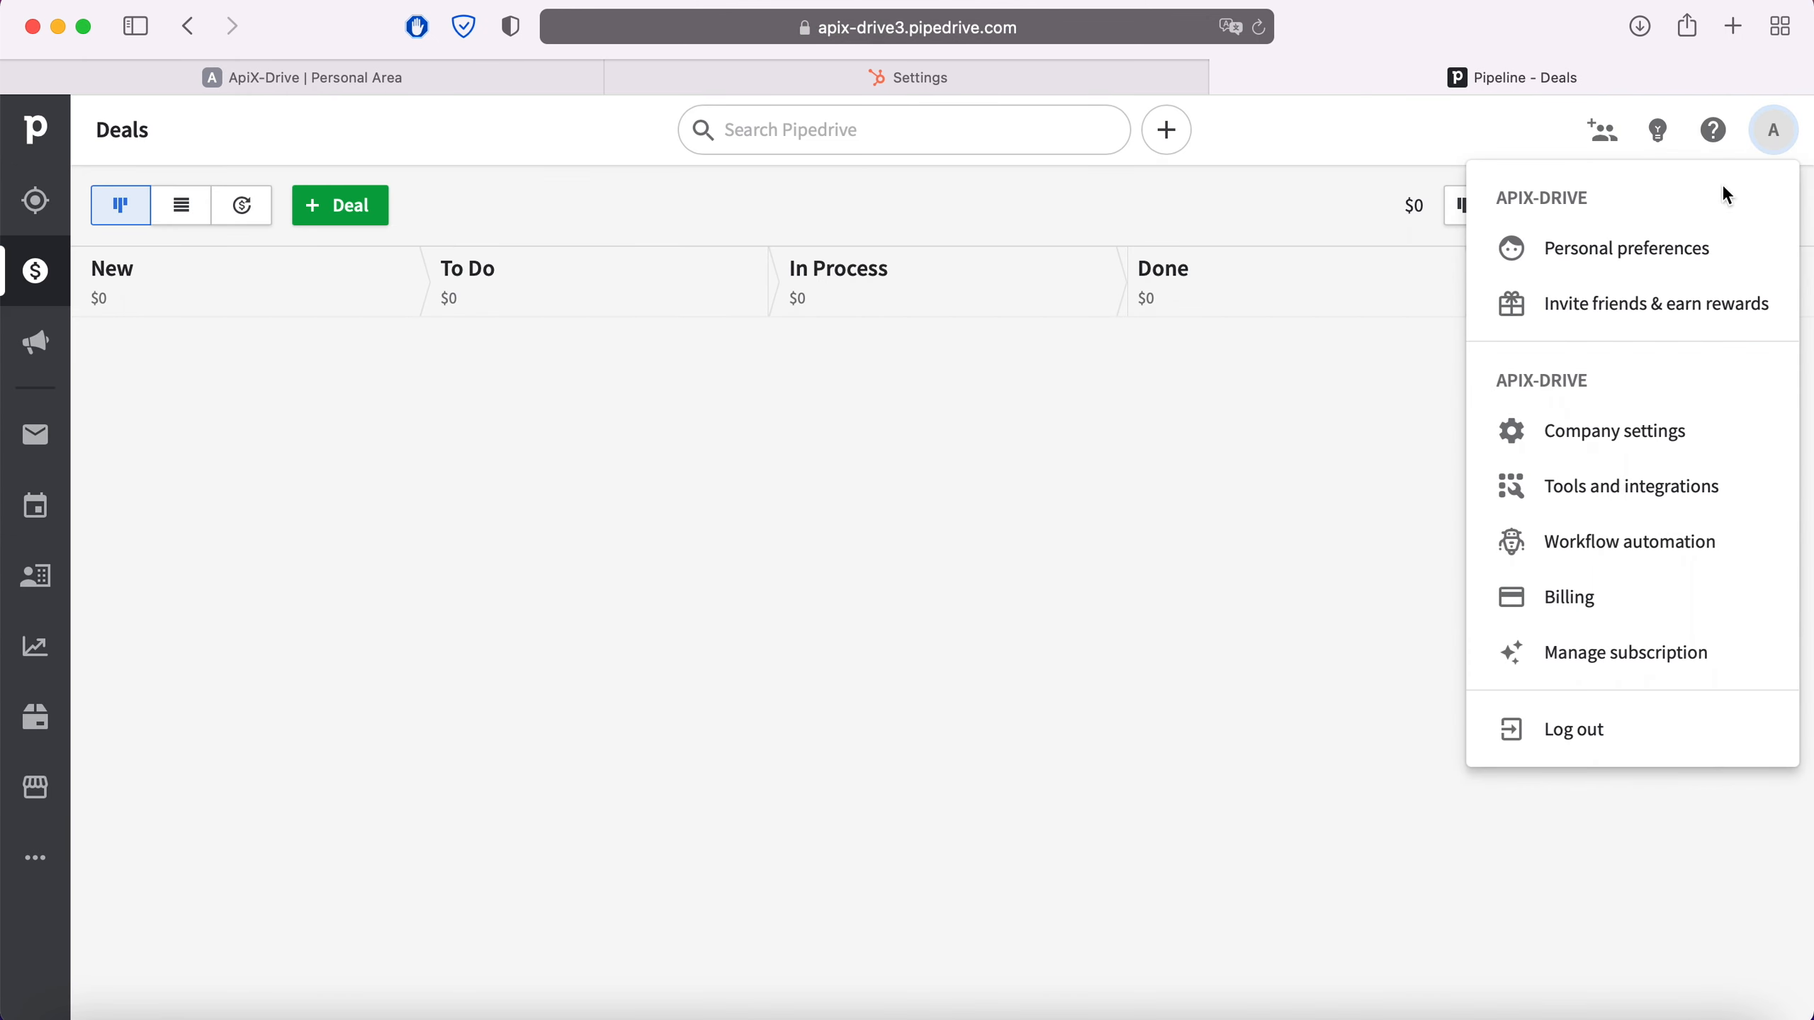
pyautogui.click(1680, 254)
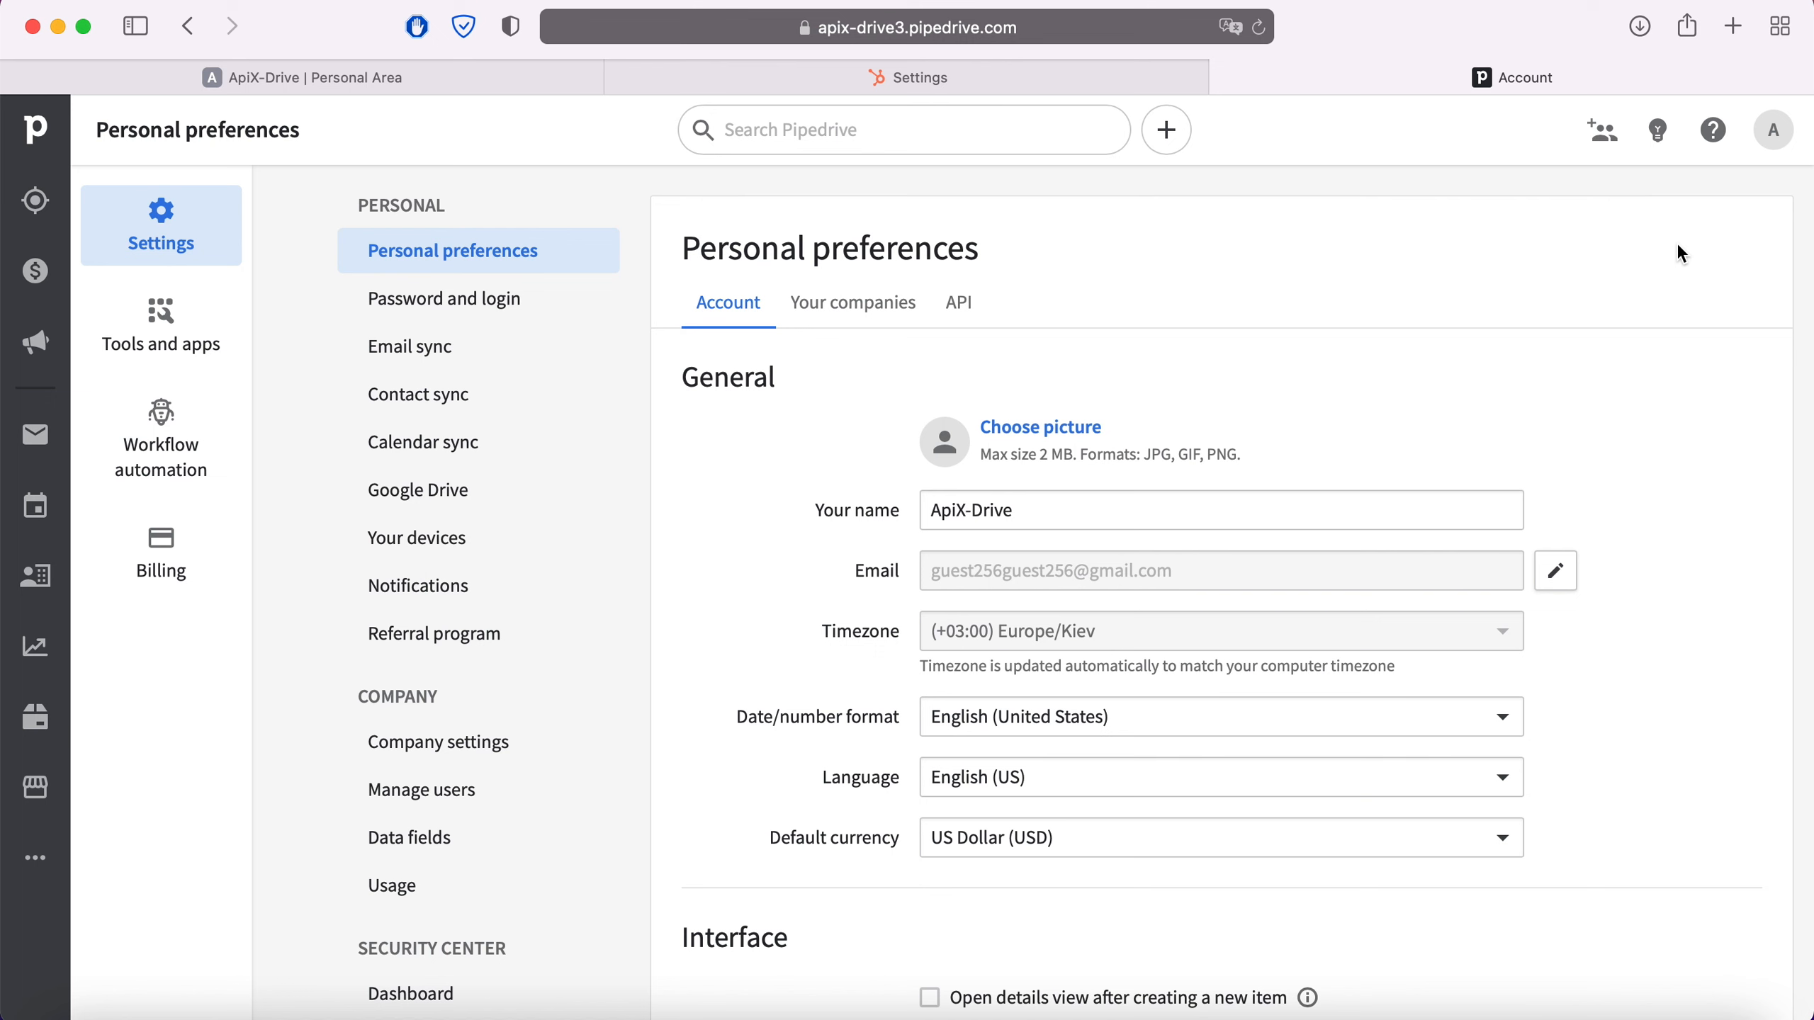
pyautogui.click(969, 310)
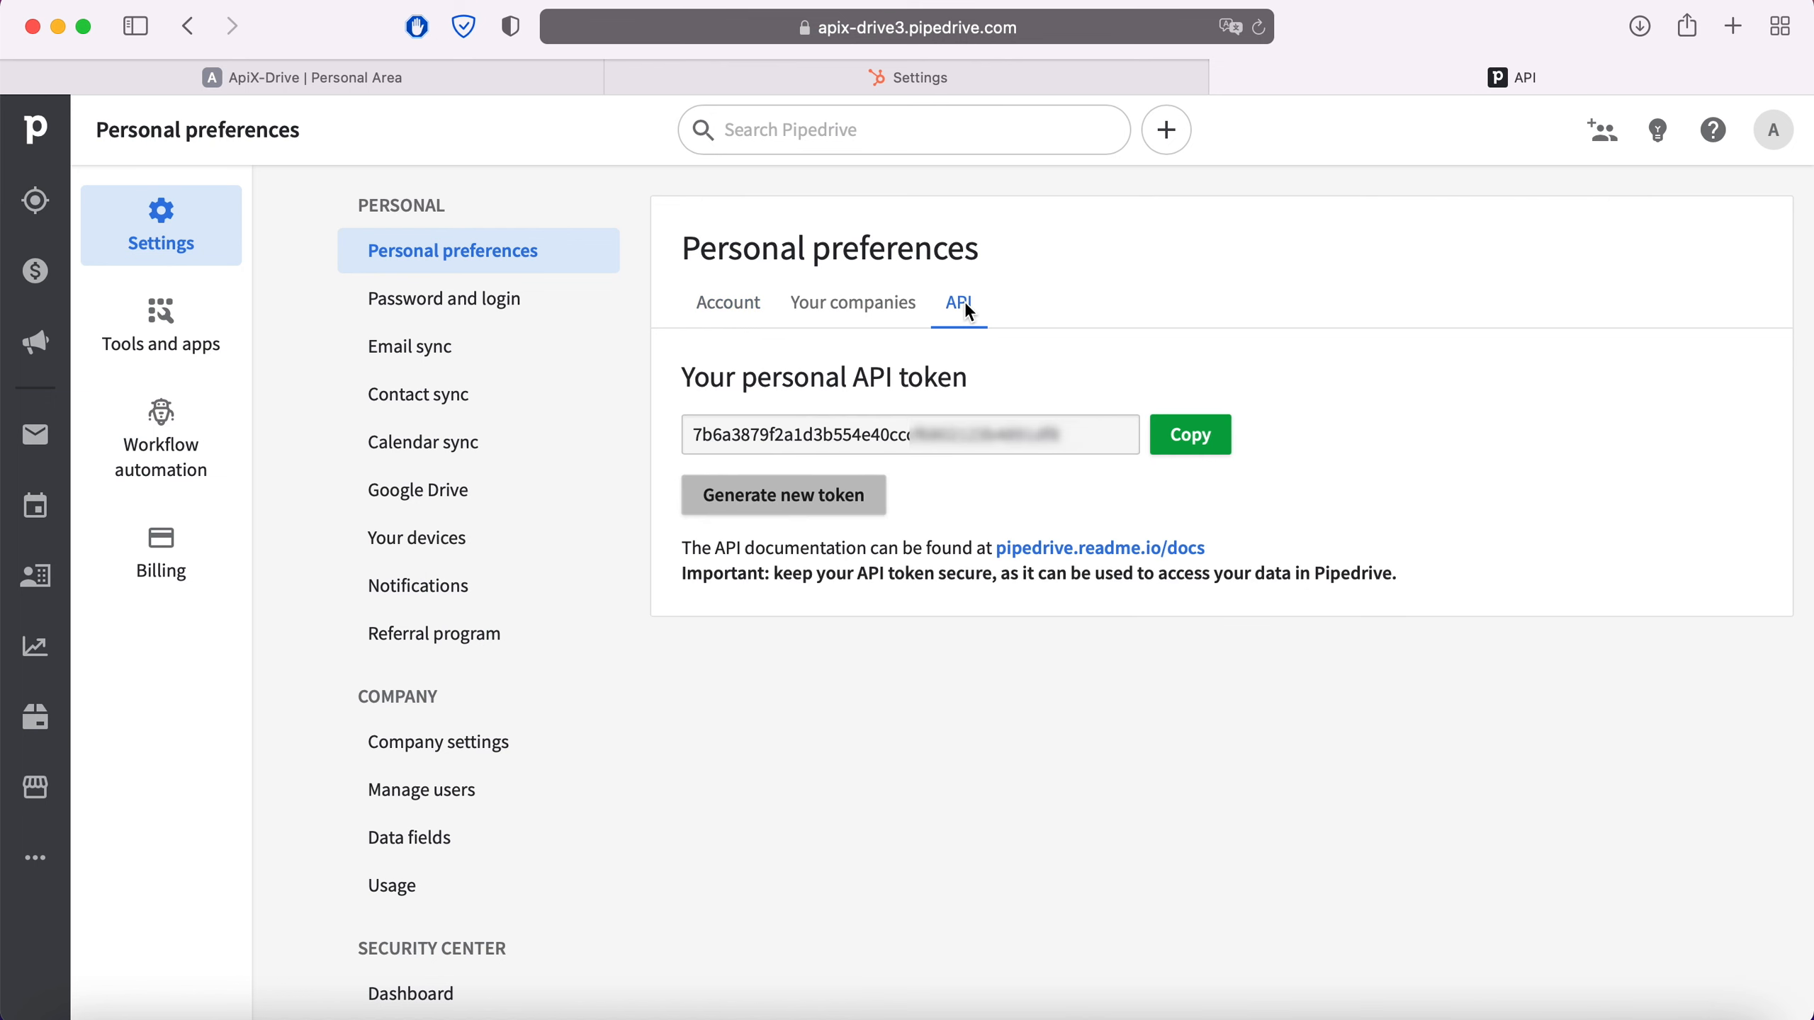
pyautogui.moveTo(1086, 436); pyautogui.dragTo(707, 439)
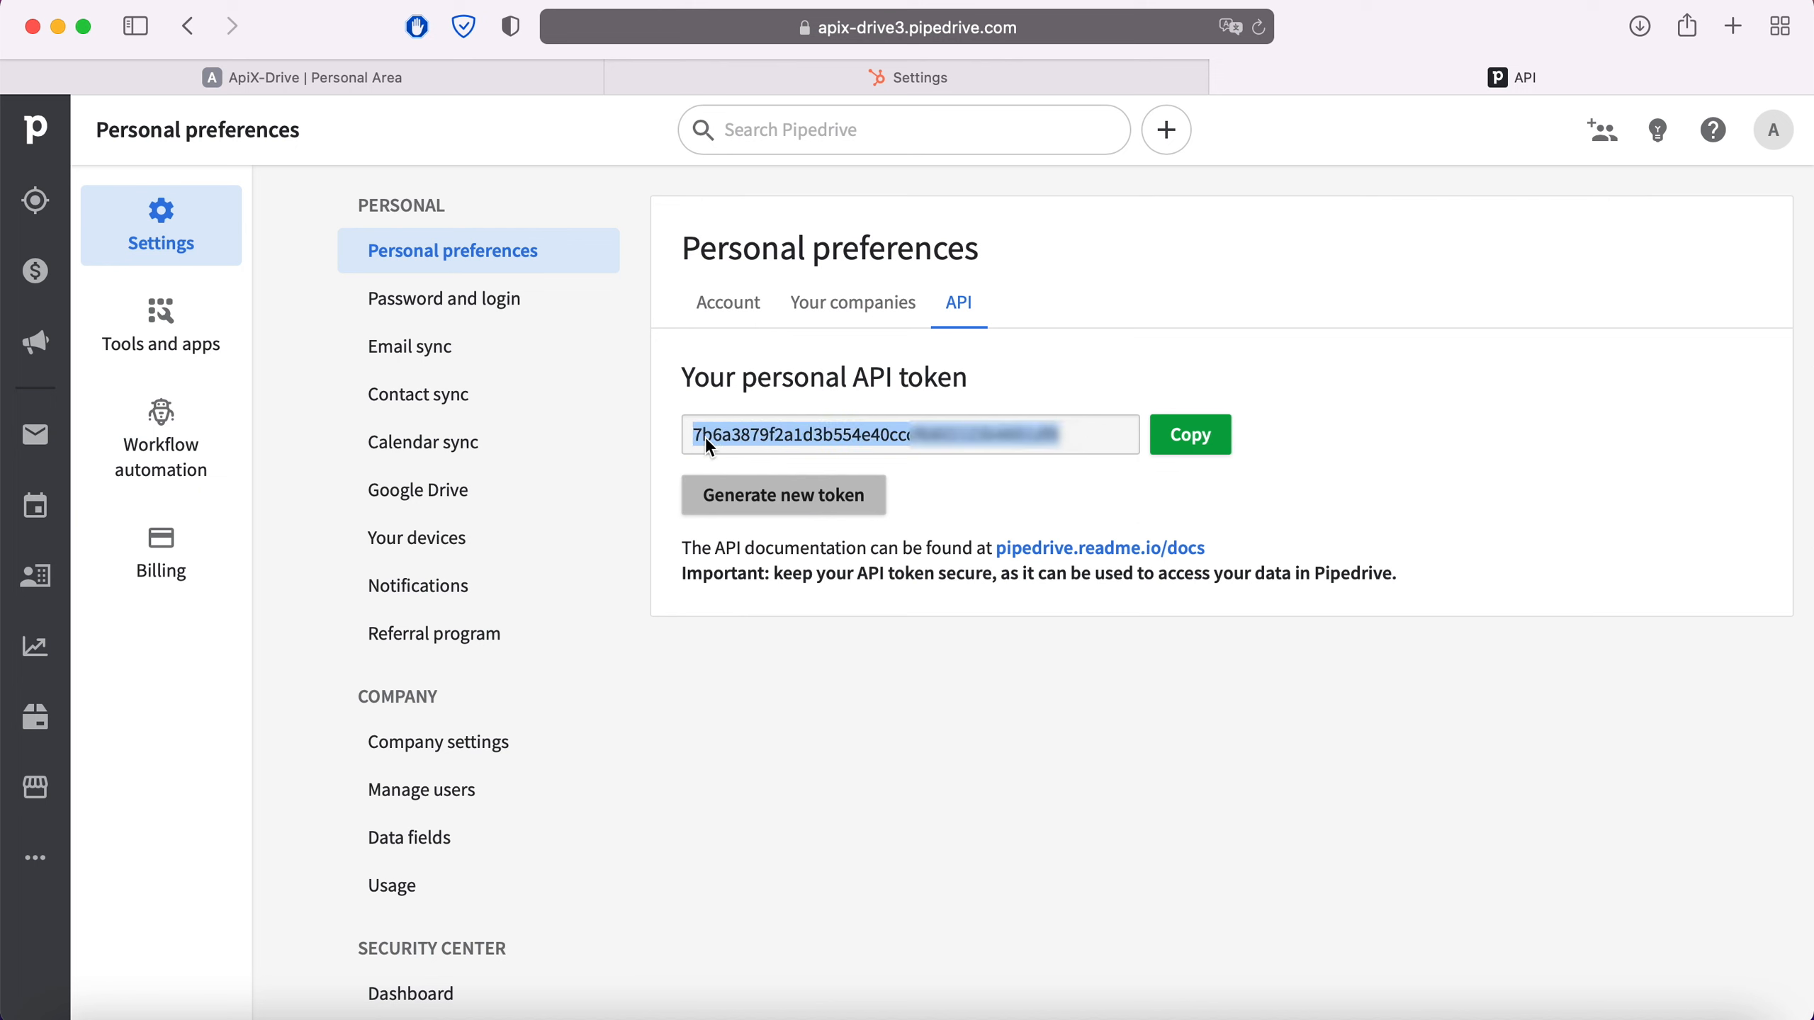
pyautogui.rightClick(753, 435)
pyautogui.click(805, 579)
pyautogui.click(498, 77)
# Paste the Pipedrive API token, save the account, select its login, and continue to Settings
pyautogui.rightClick(725, 621)
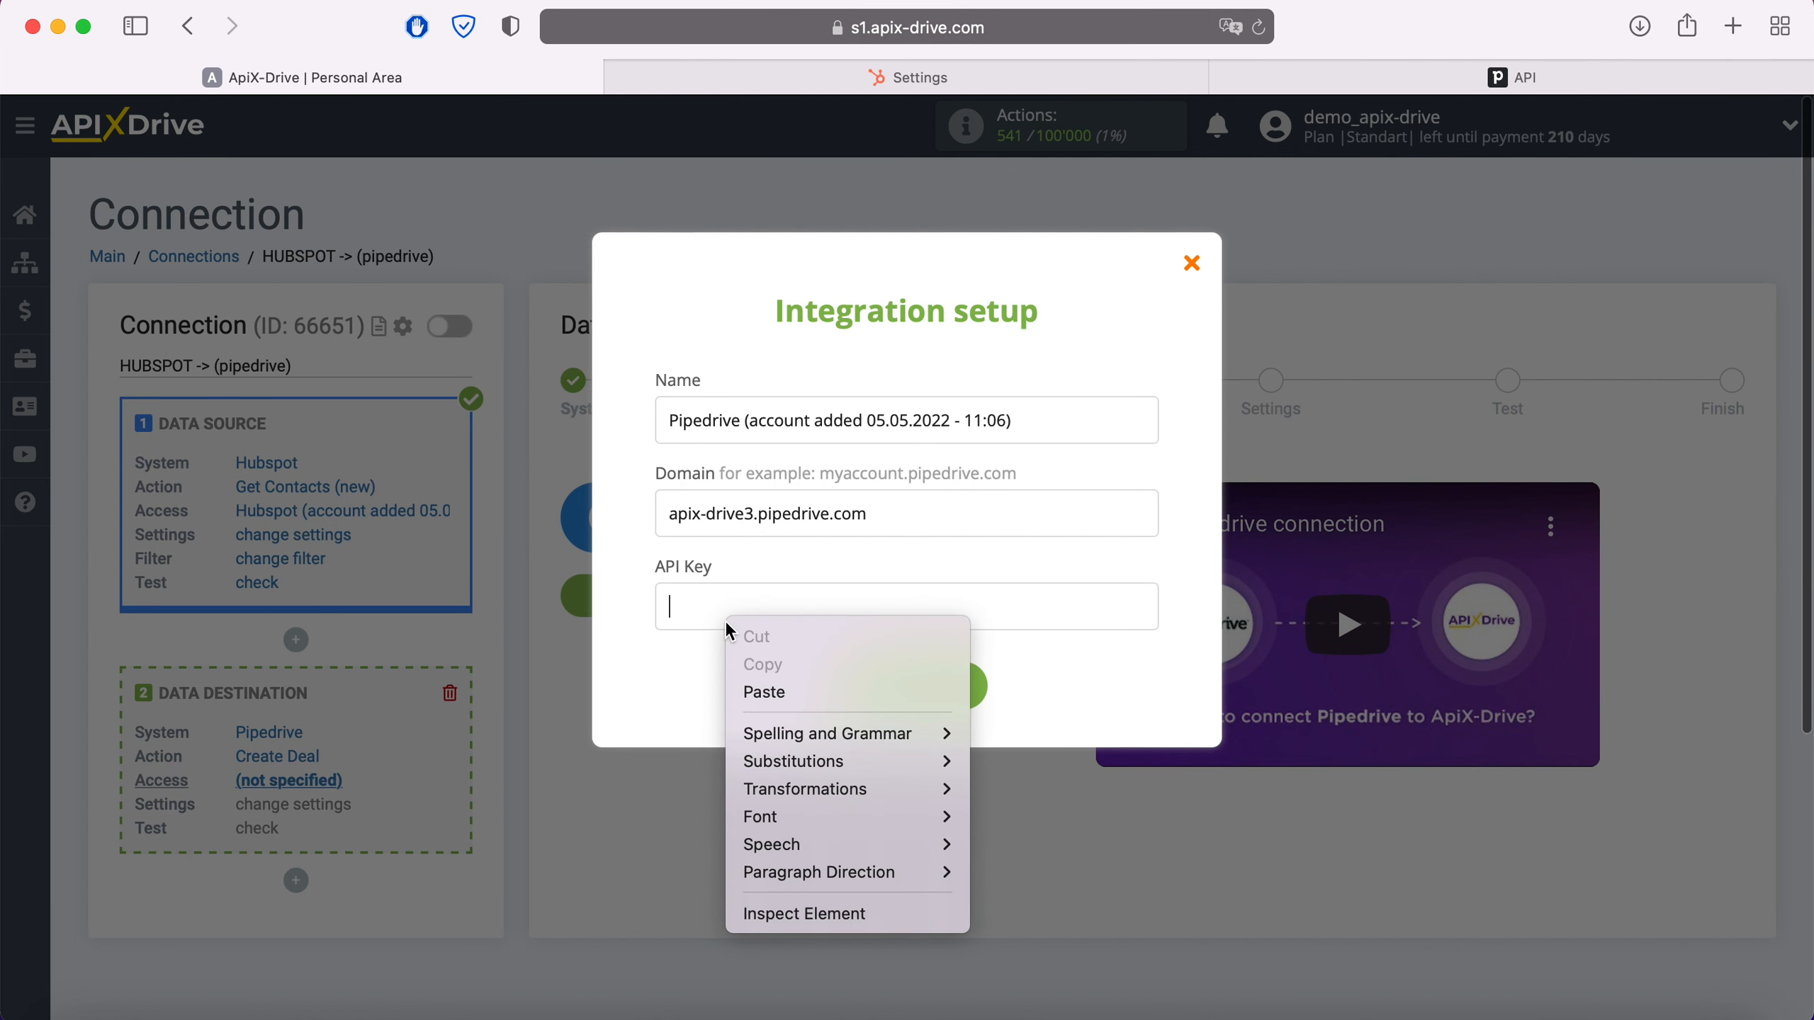
pyautogui.click(773, 691)
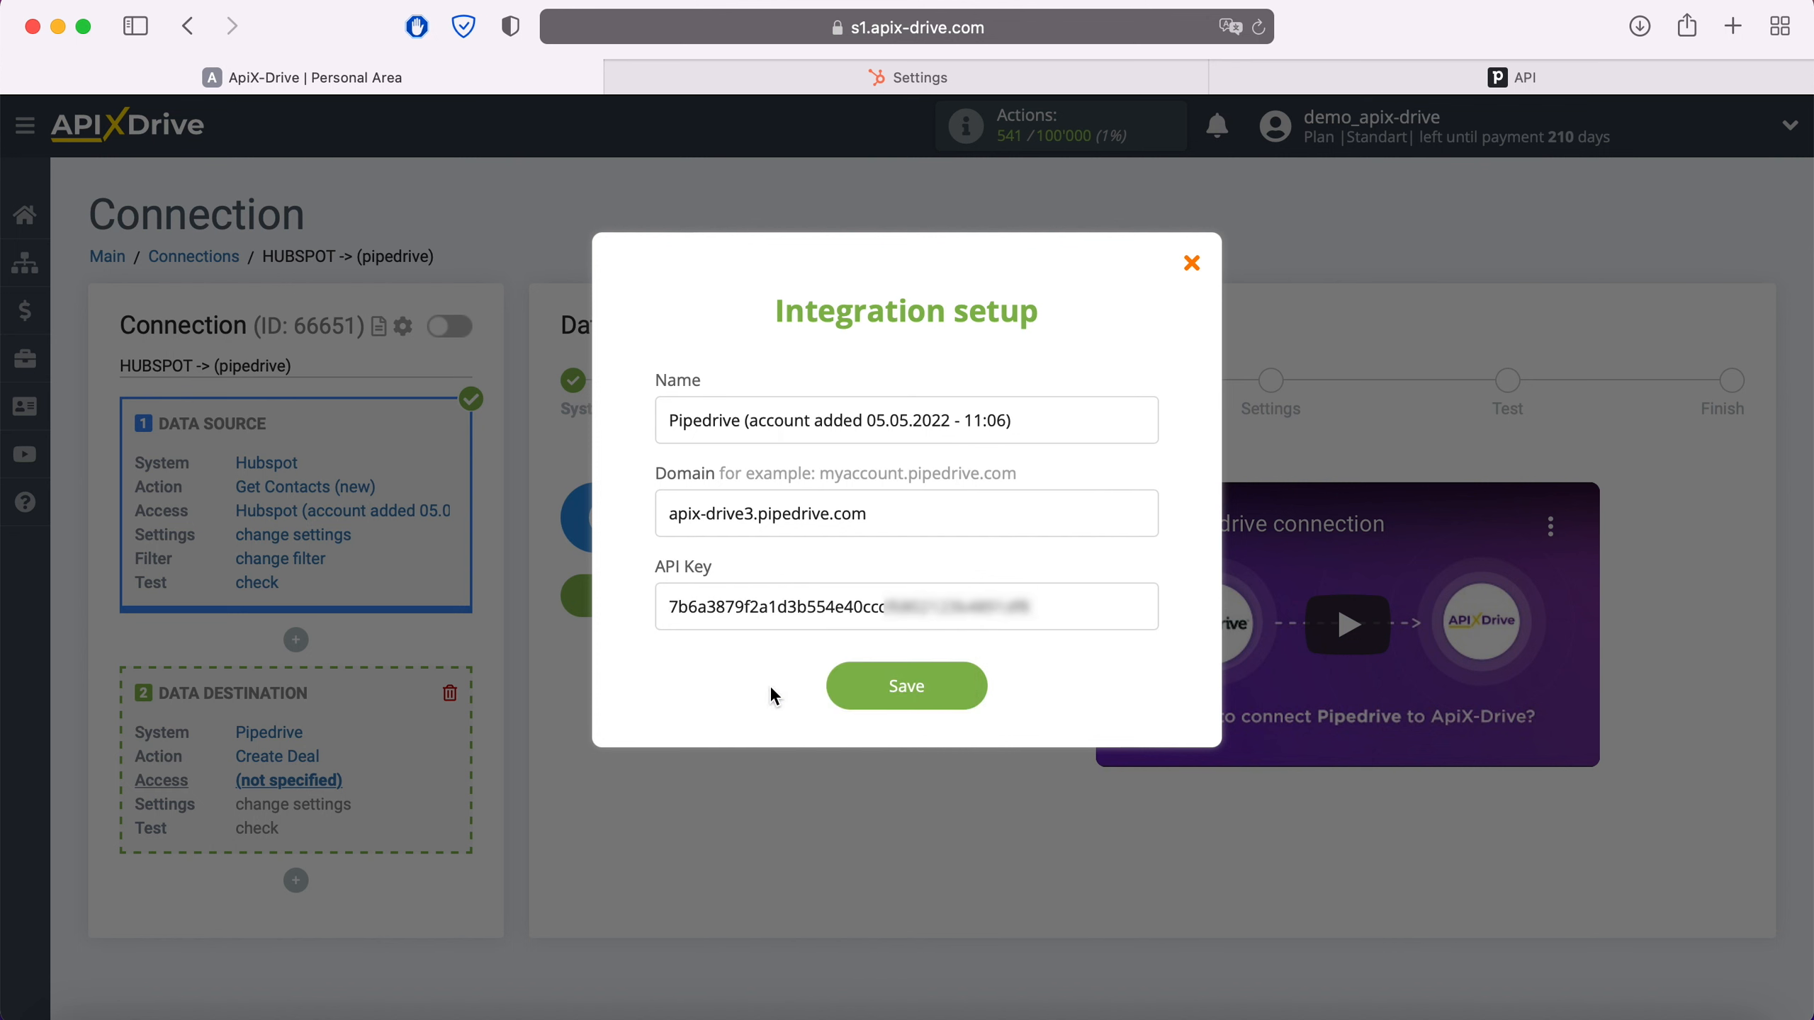
pyautogui.click(965, 685)
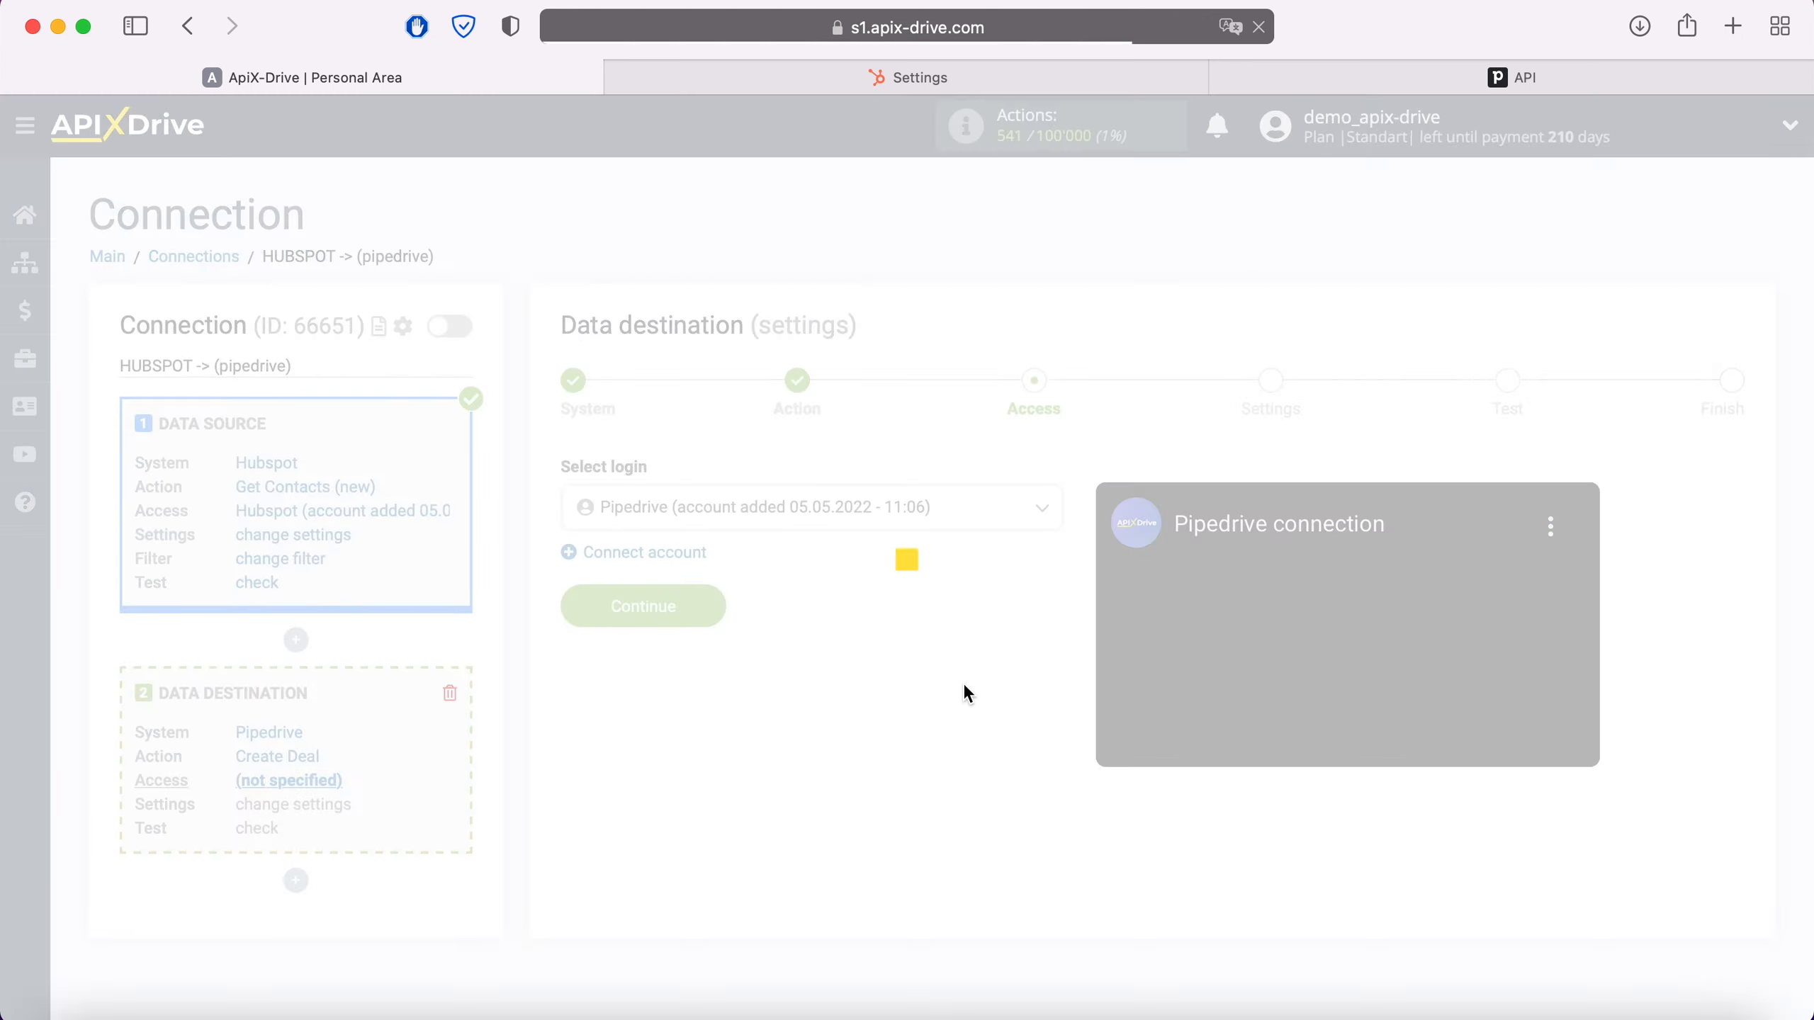
pyautogui.click(913, 518)
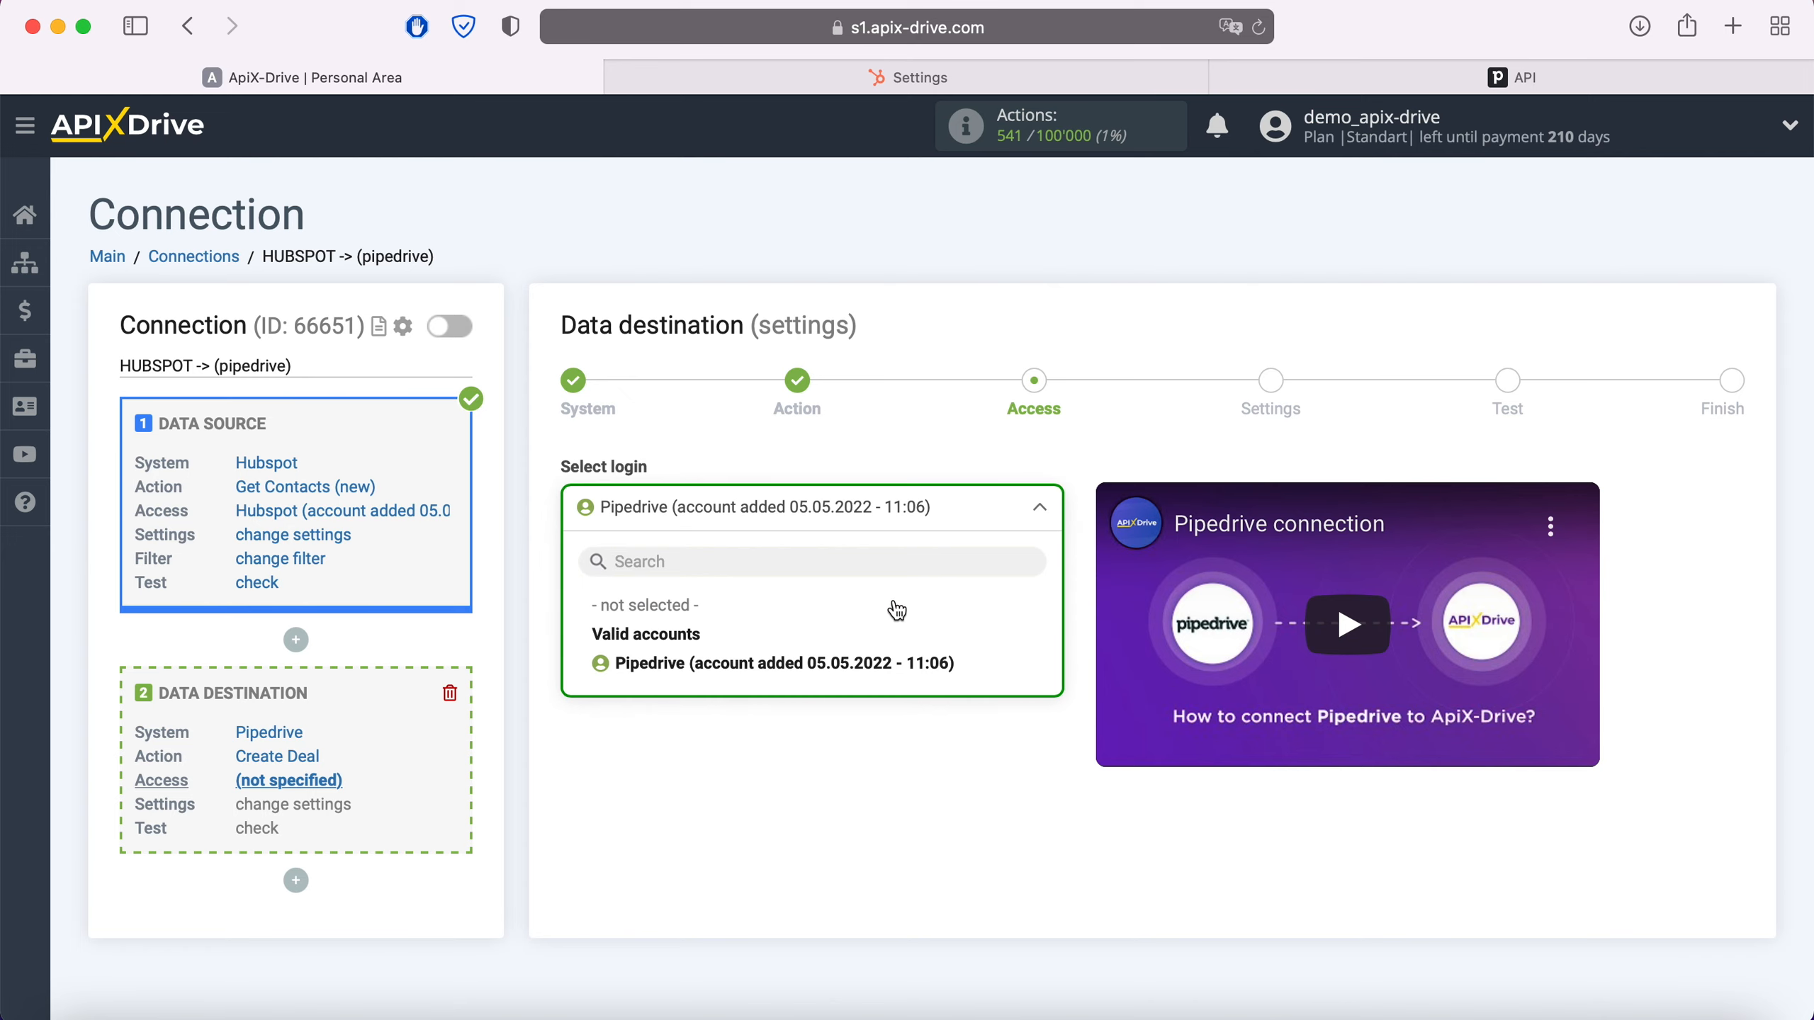
pyautogui.click(897, 663)
pyautogui.click(707, 648)
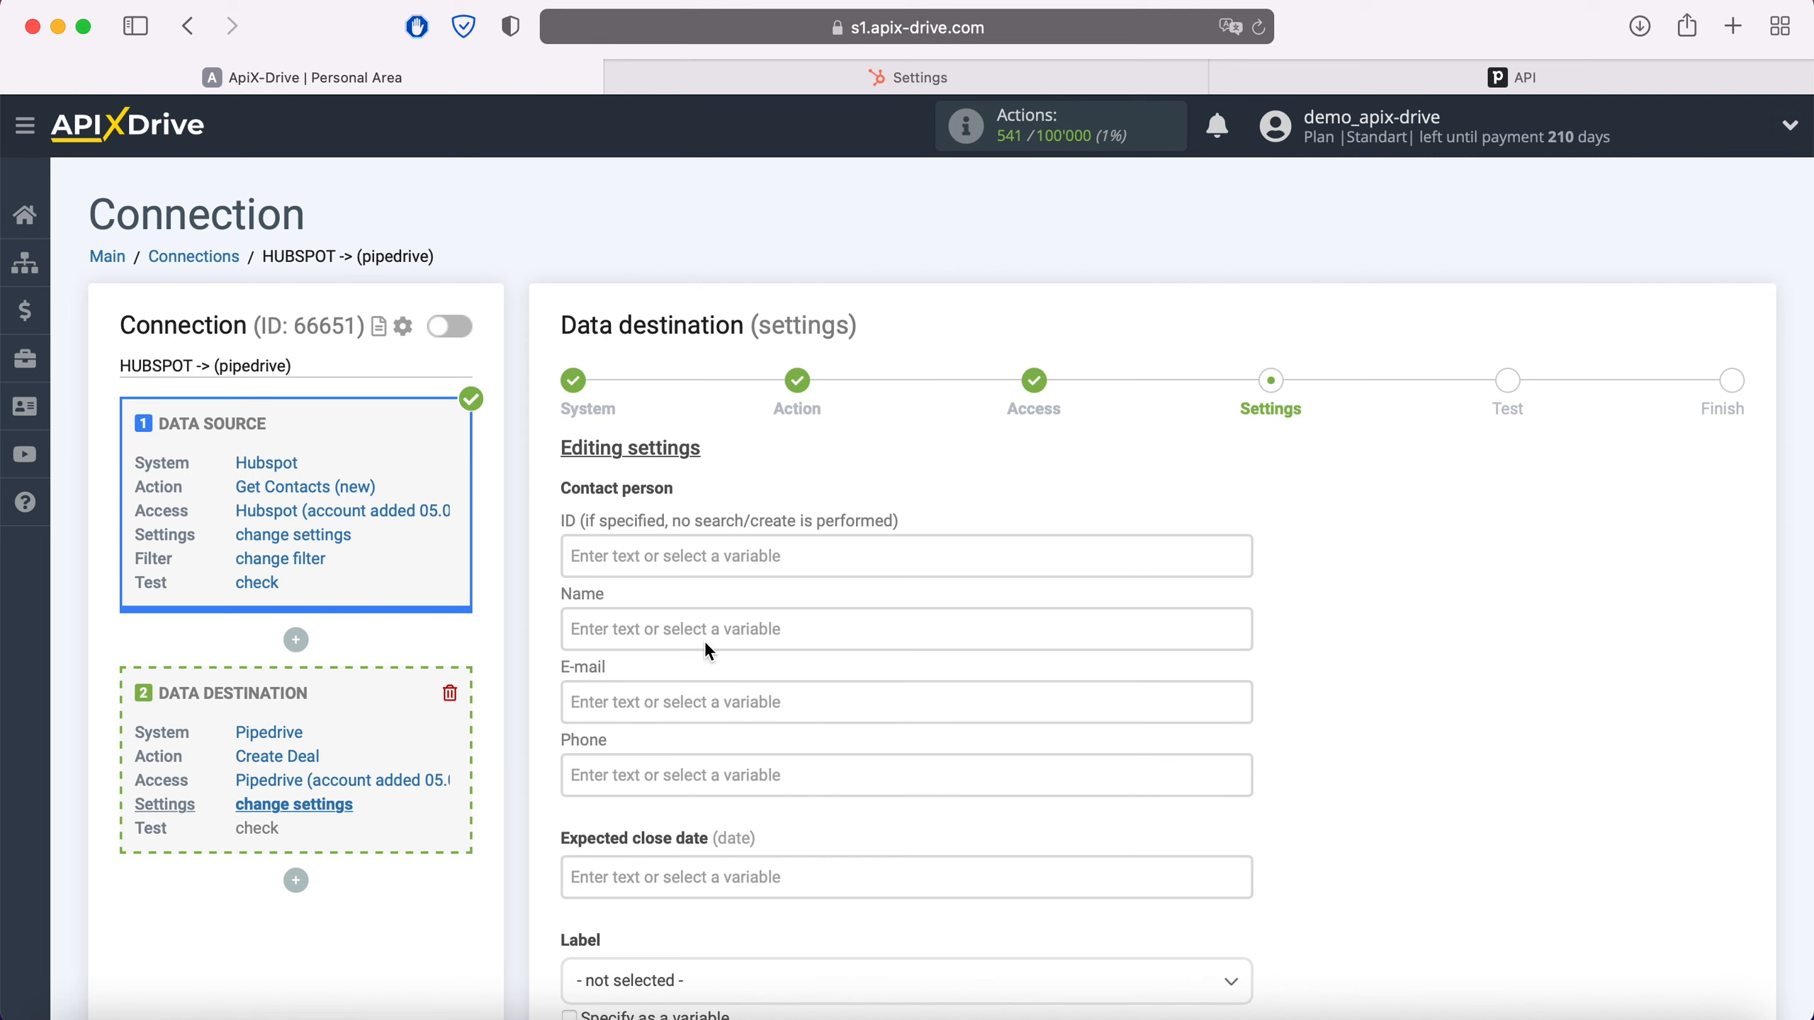
# Fill the deal's Name field with HubSpot First Name and Last Name
pyautogui.click(680, 627)
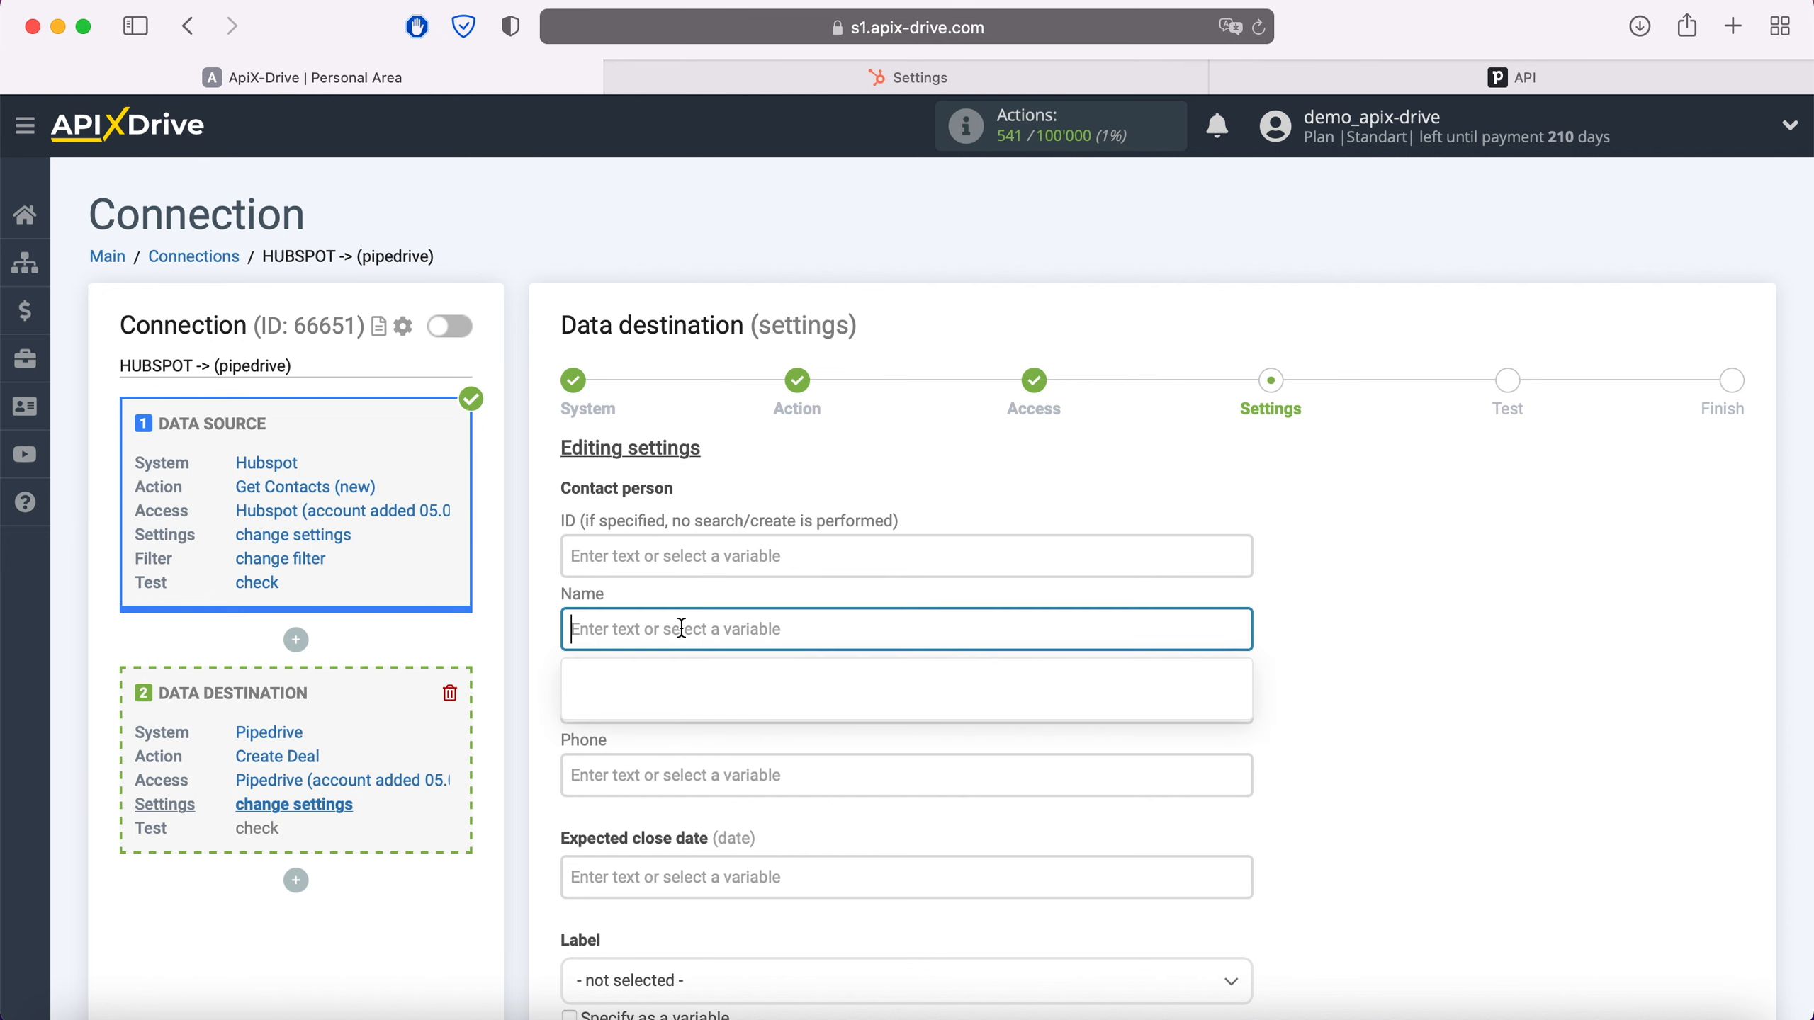
pyautogui.scroll(-5, 1015, 566)
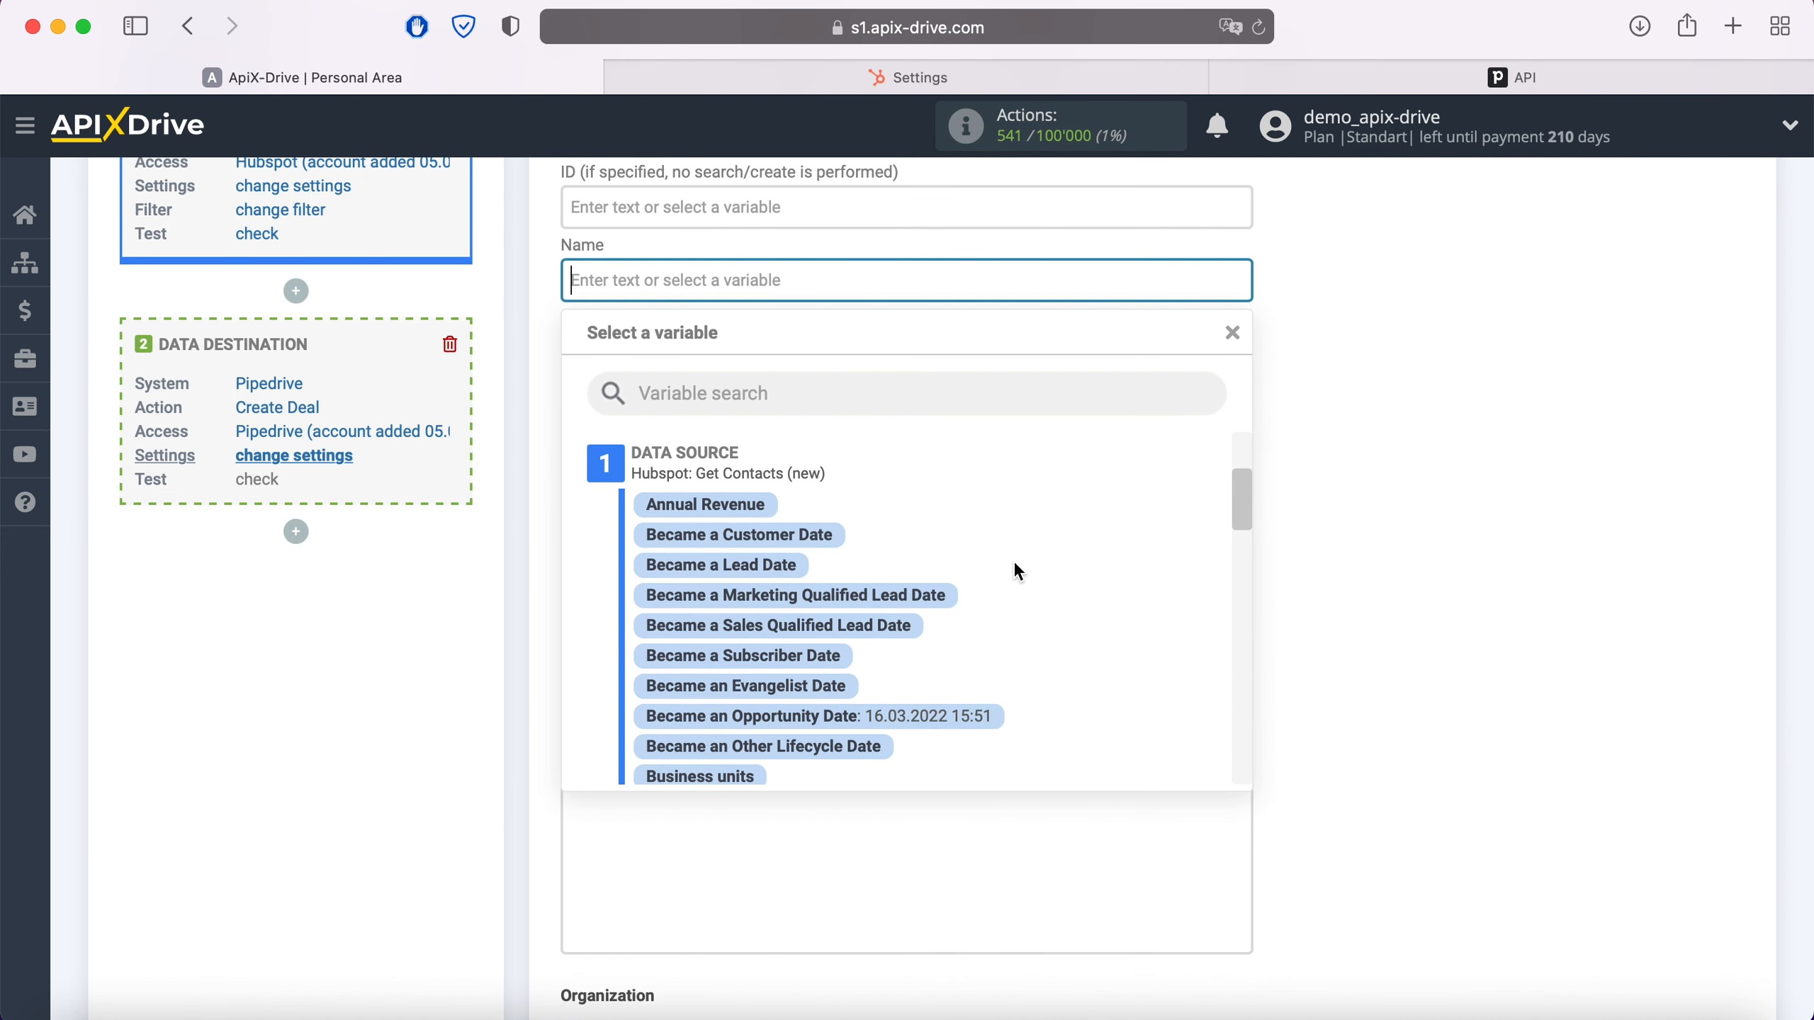
pyautogui.scroll(-5, 1016, 565)
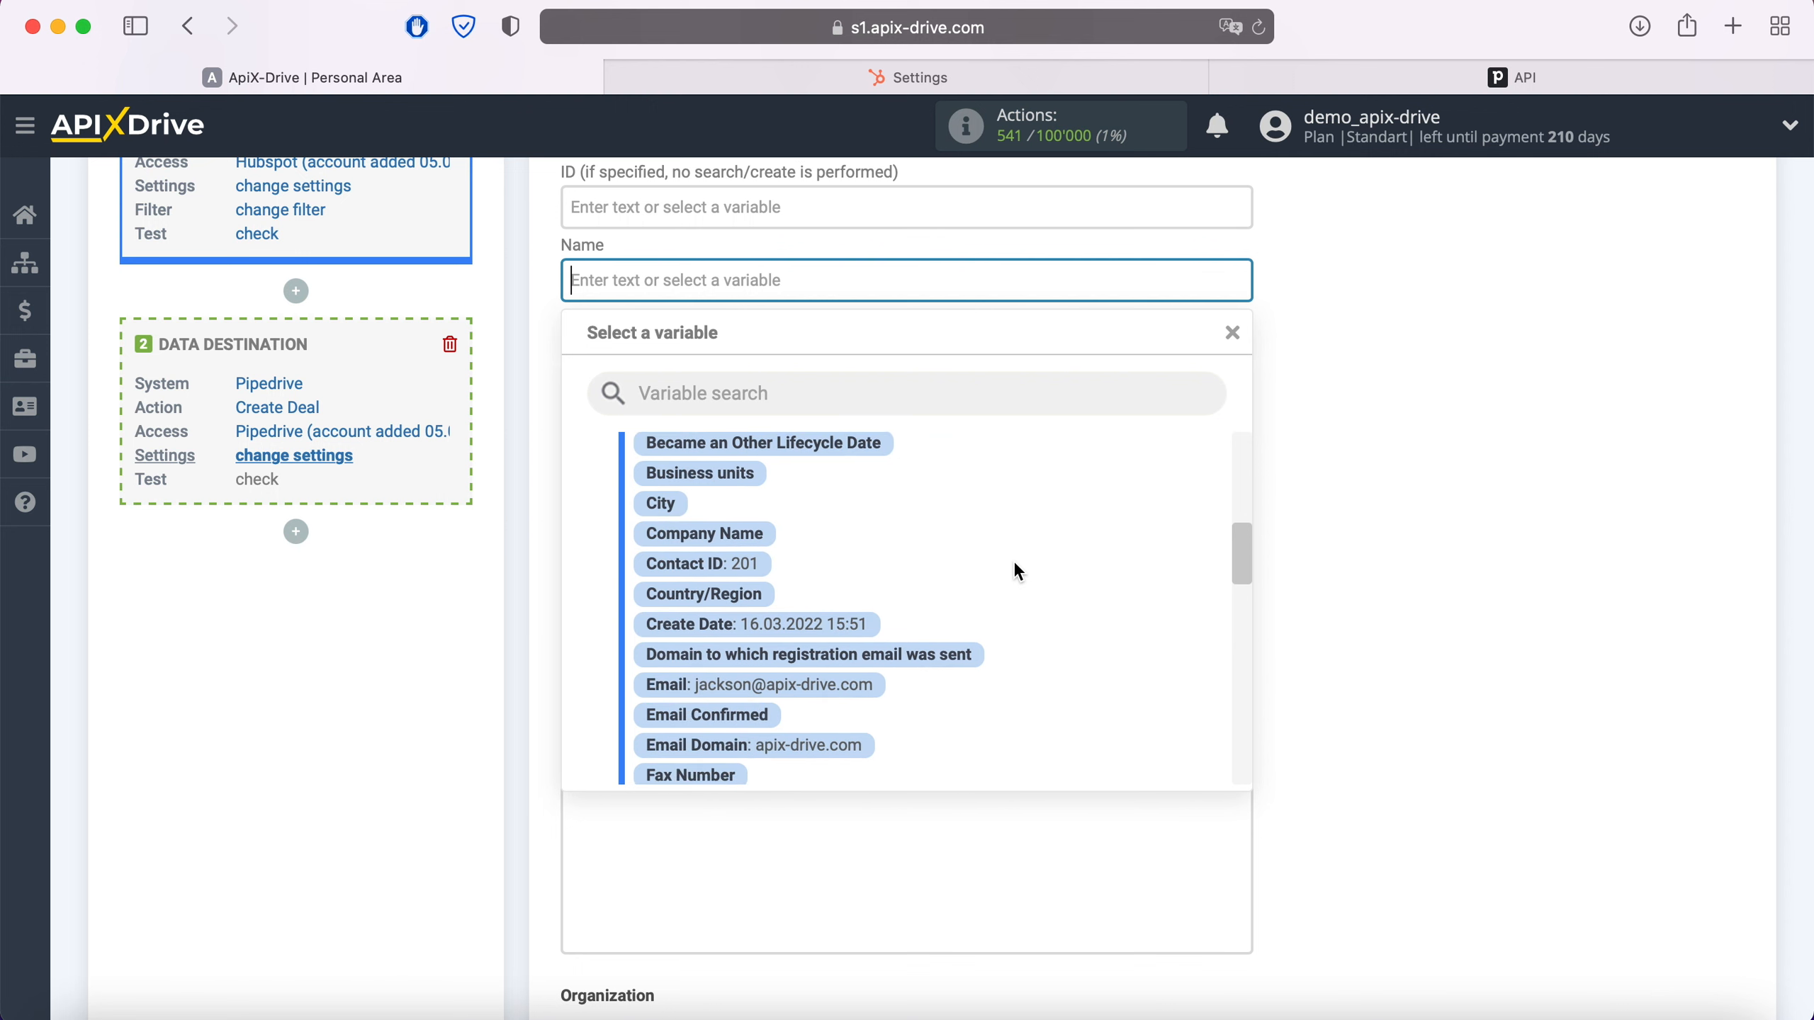
pyautogui.scroll(-3, 1017, 570)
pyautogui.click(749, 640)
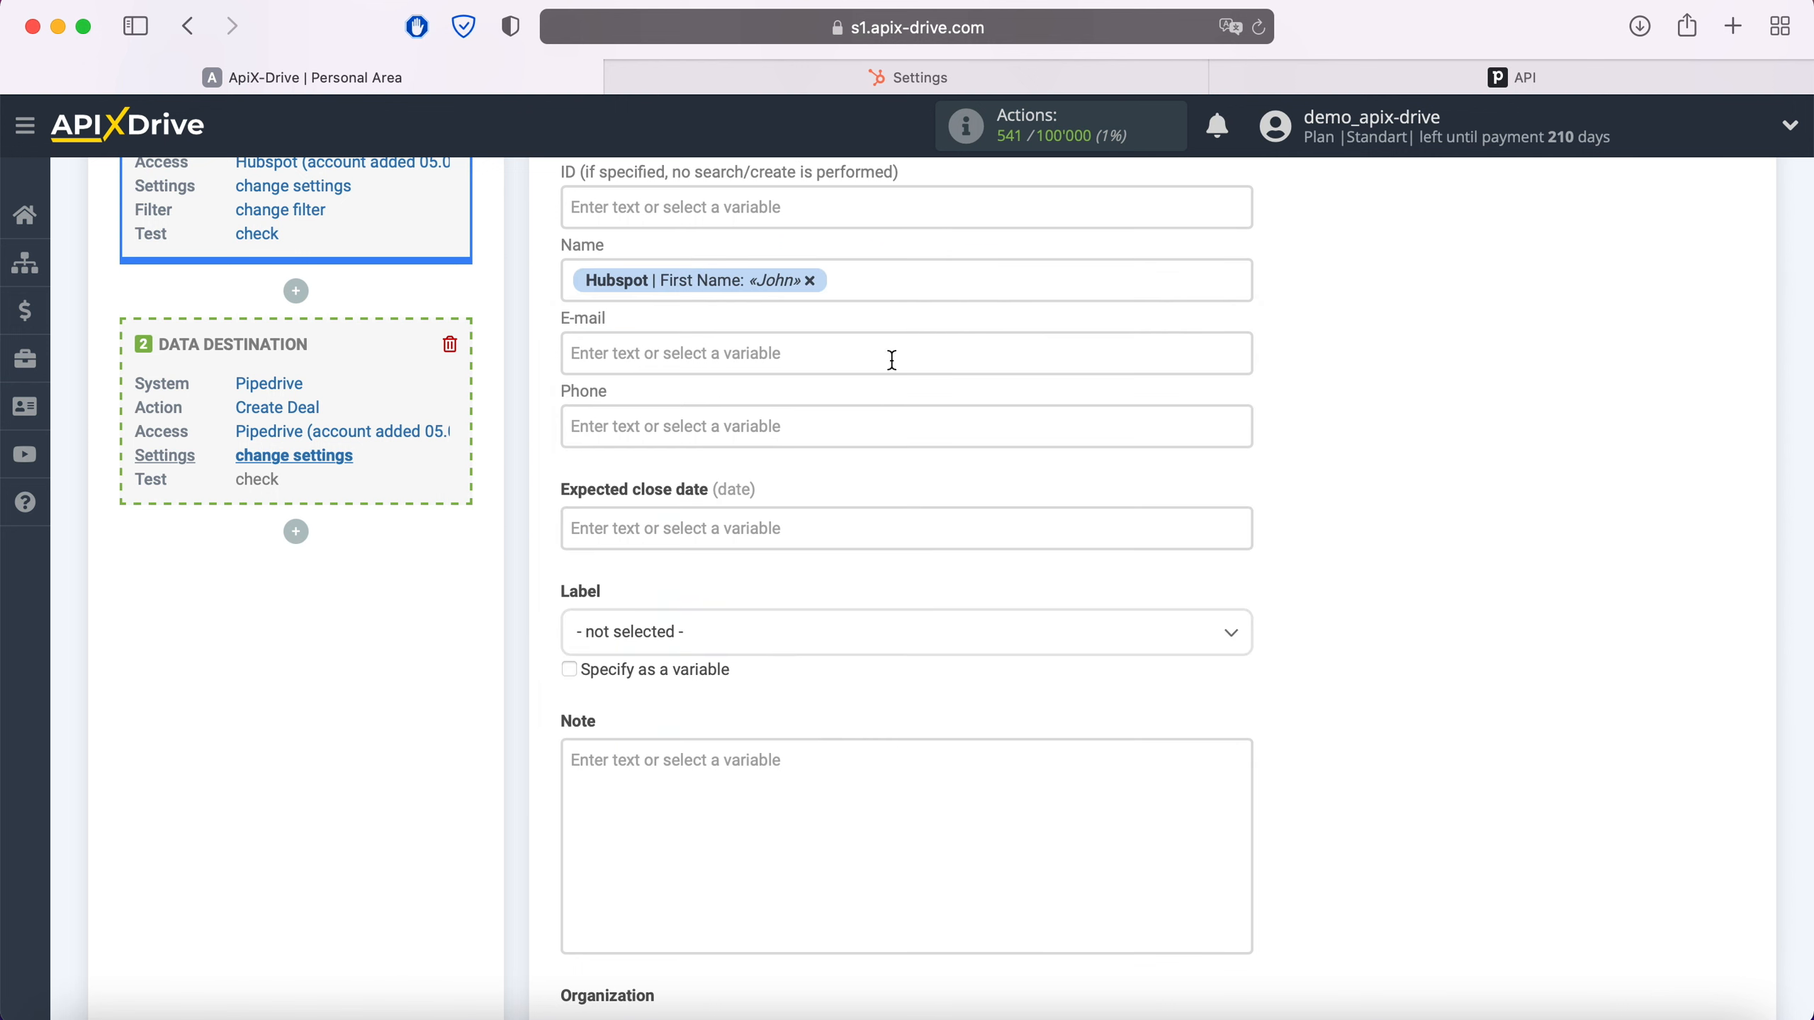
pyautogui.click(880, 289)
pyautogui.scroll(-3, 955, 565)
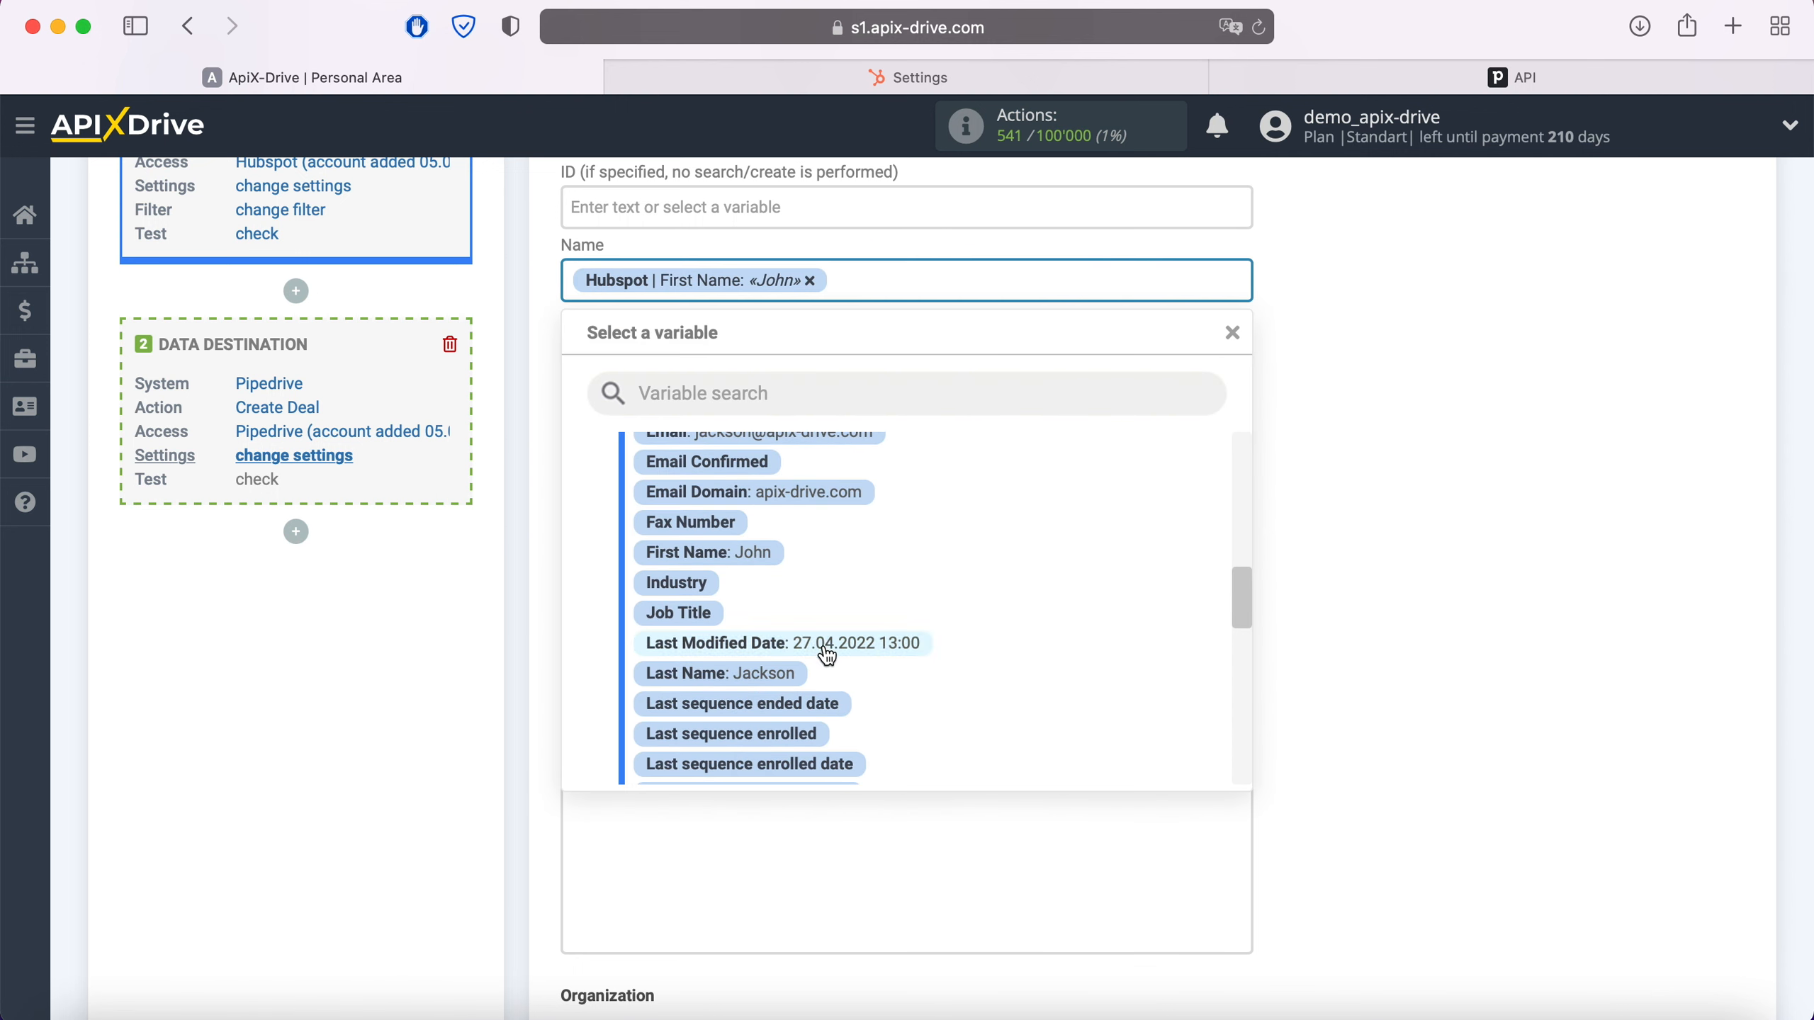
pyautogui.click(789, 676)
# Map HubSpot Email into the E-mail field
pyautogui.click(697, 353)
pyautogui.scroll(-2, 808, 598)
pyautogui.scroll(-5, 997, 611)
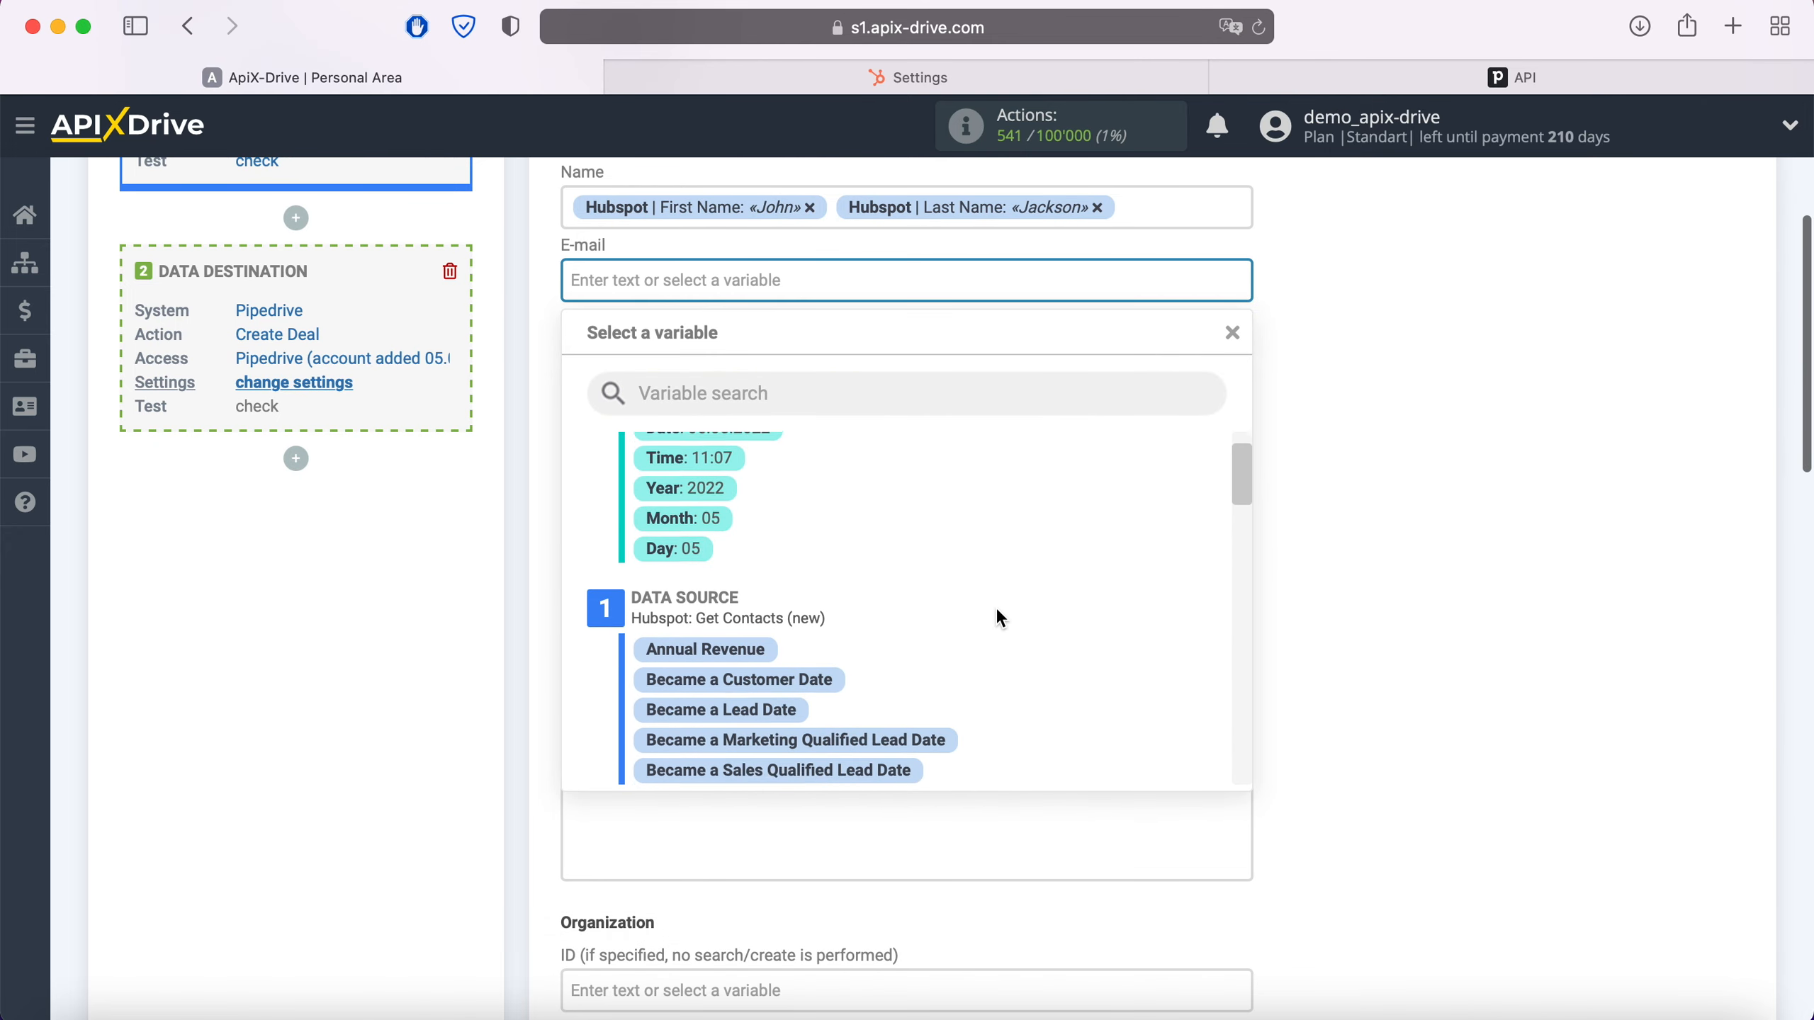
pyautogui.scroll(-2, 1000, 619)
pyautogui.scroll(-4, 1000, 618)
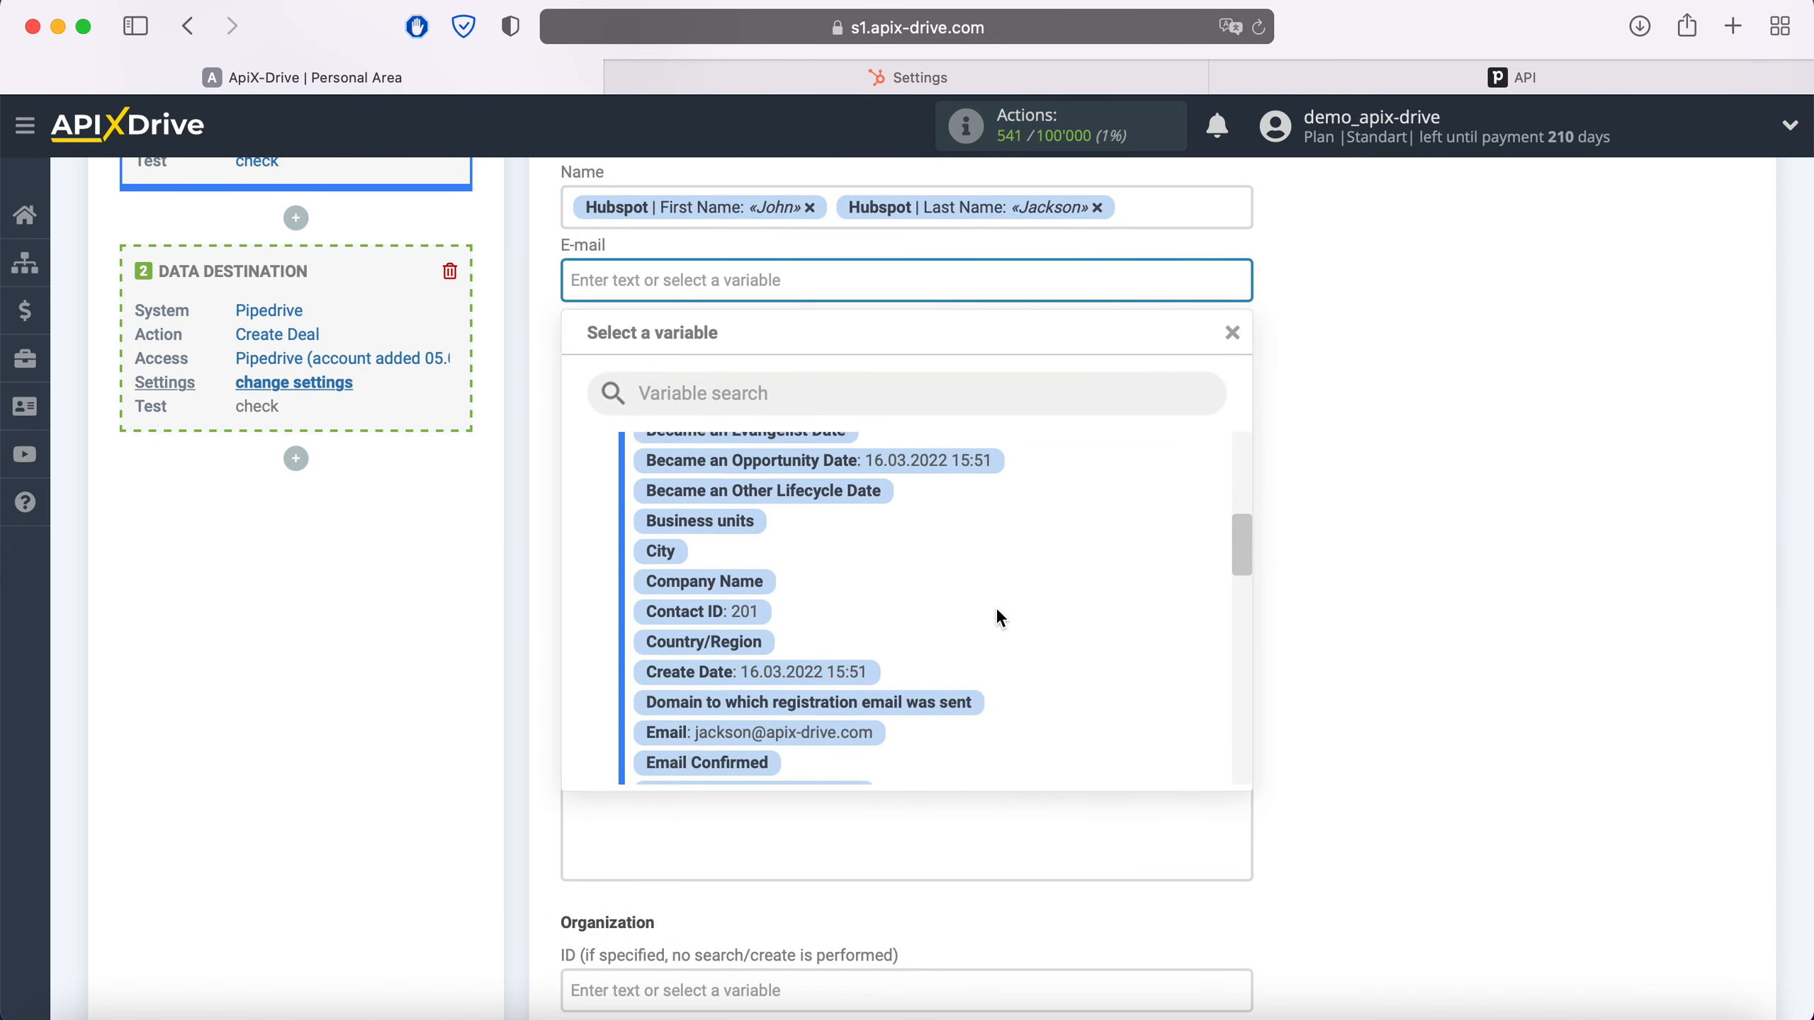
pyautogui.click(866, 668)
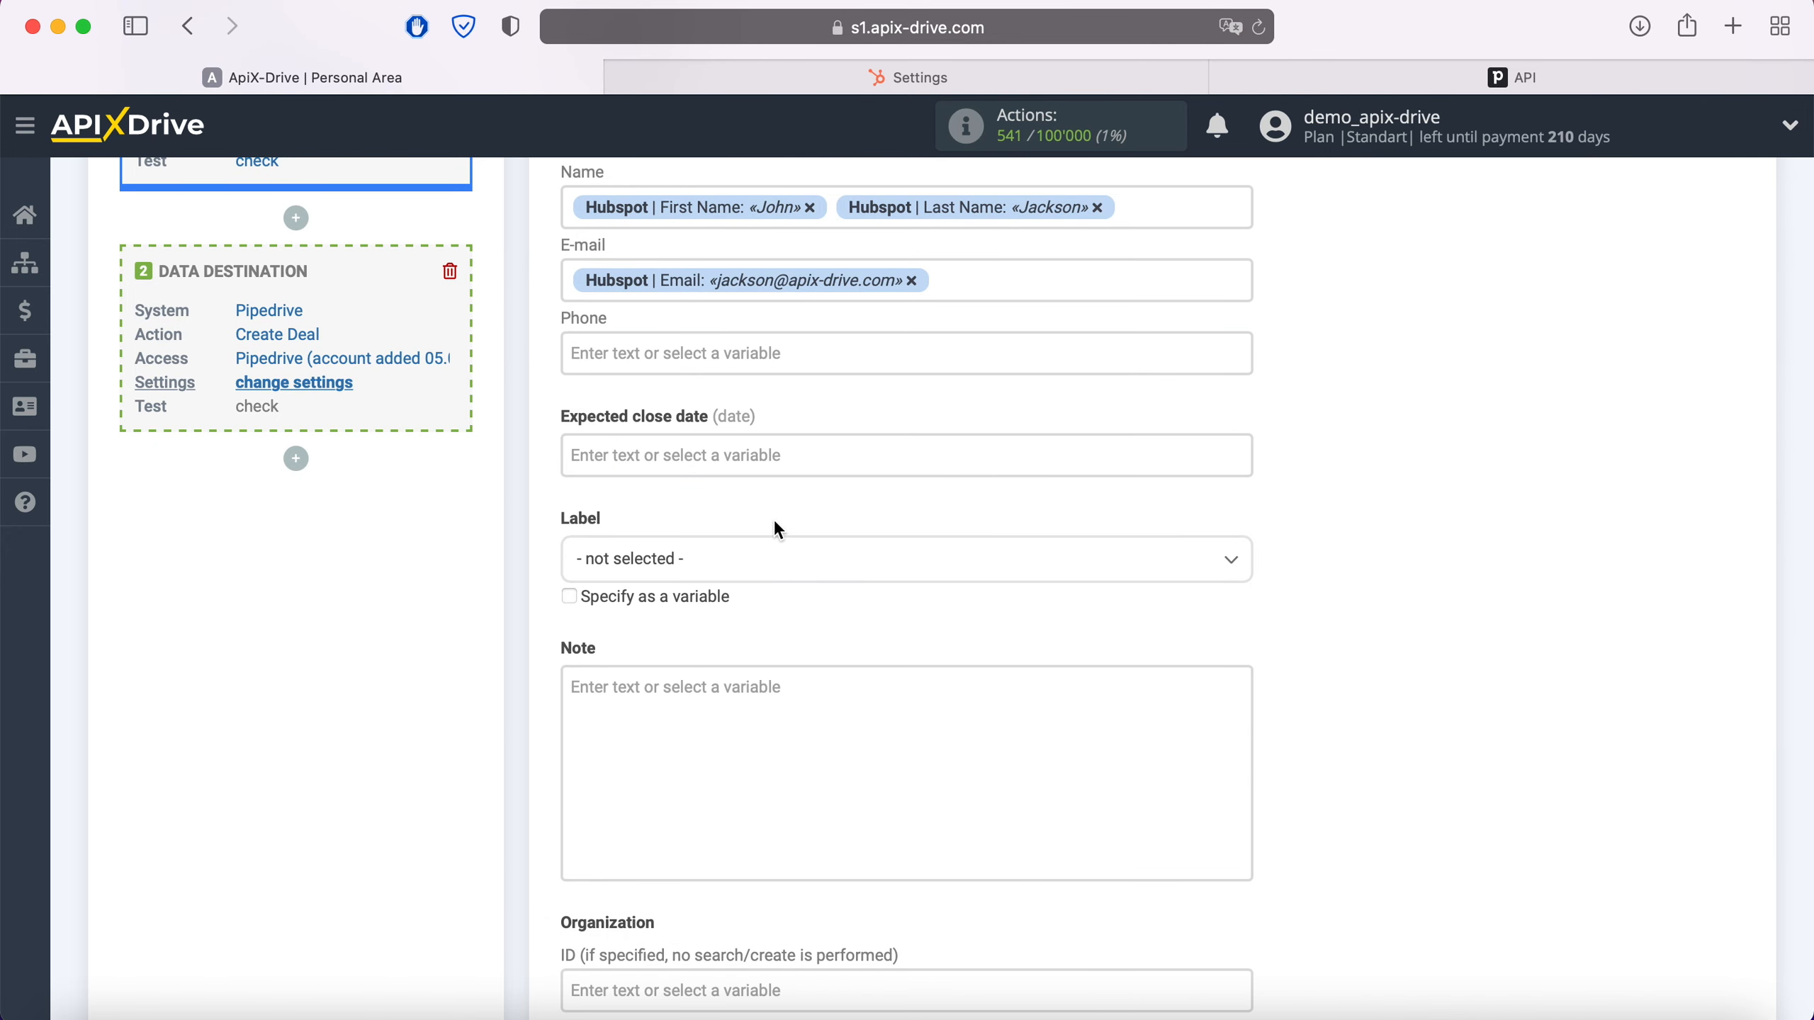
# Map HubSpot Mobile Phone Number into the Phone field
pyautogui.click(749, 352)
pyautogui.scroll(-1, 1043, 544)
pyautogui.scroll(-10, 1041, 537)
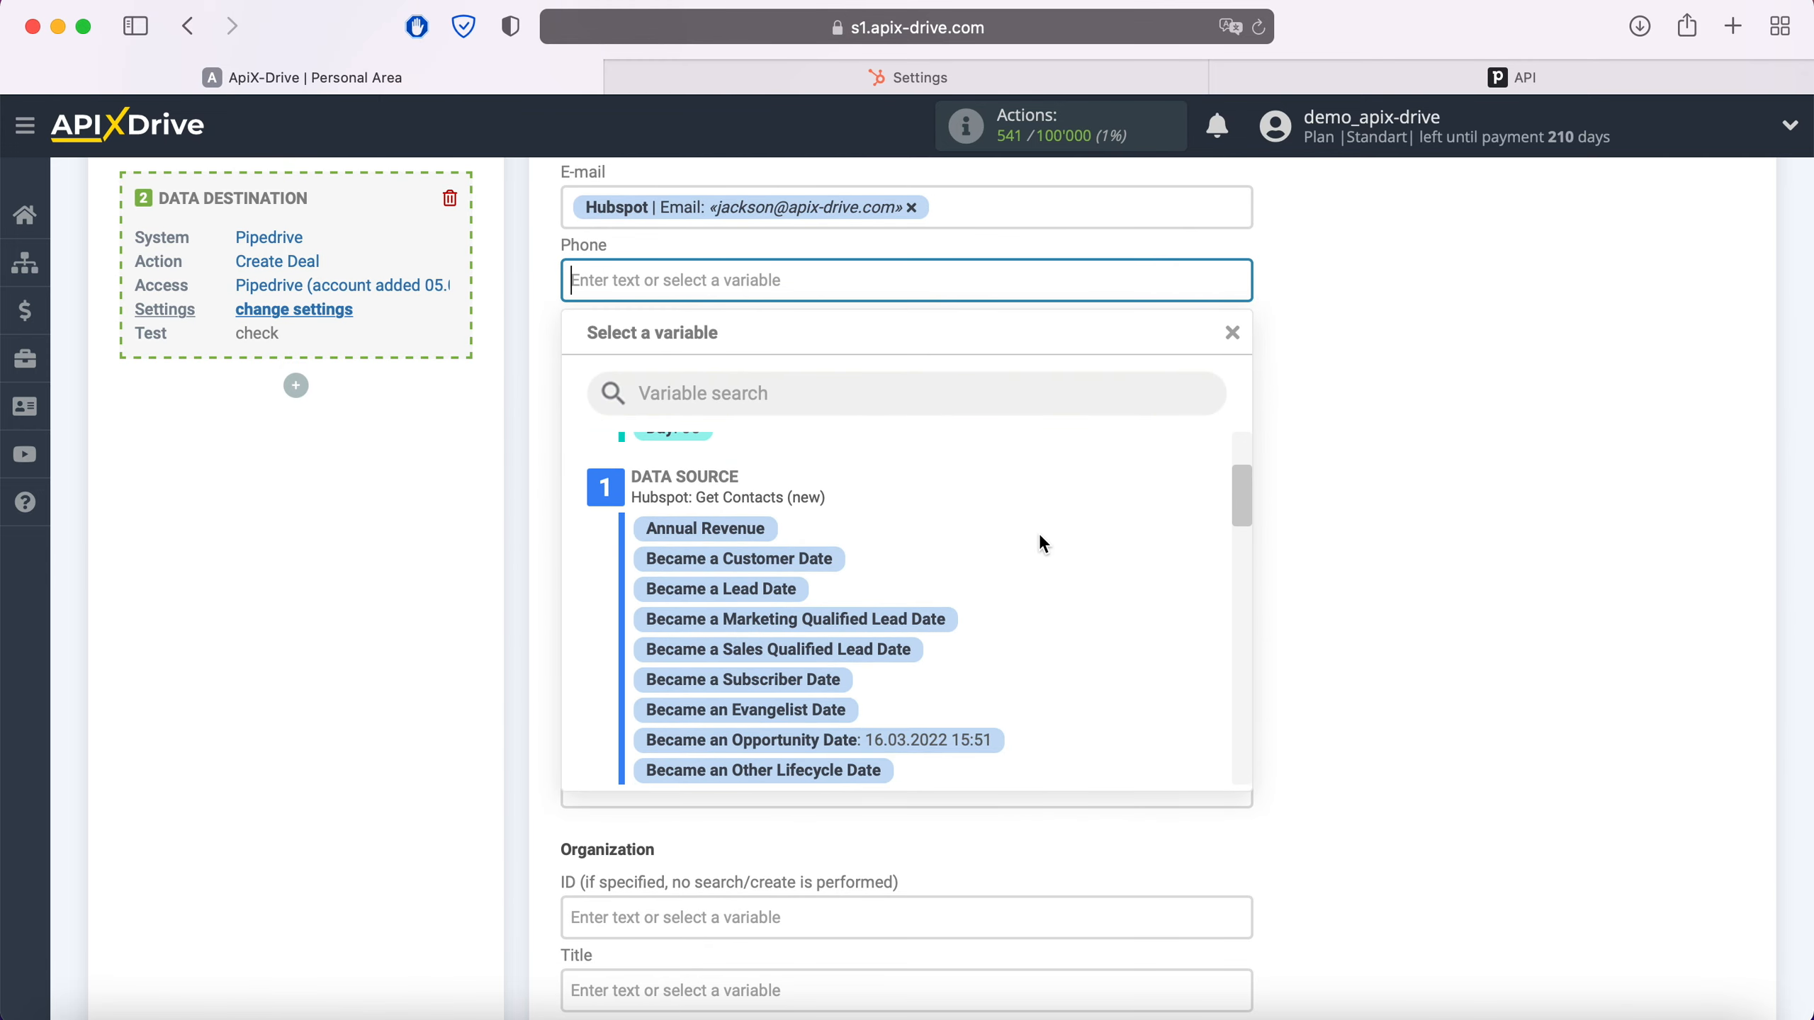
pyautogui.scroll(-8, 1041, 537)
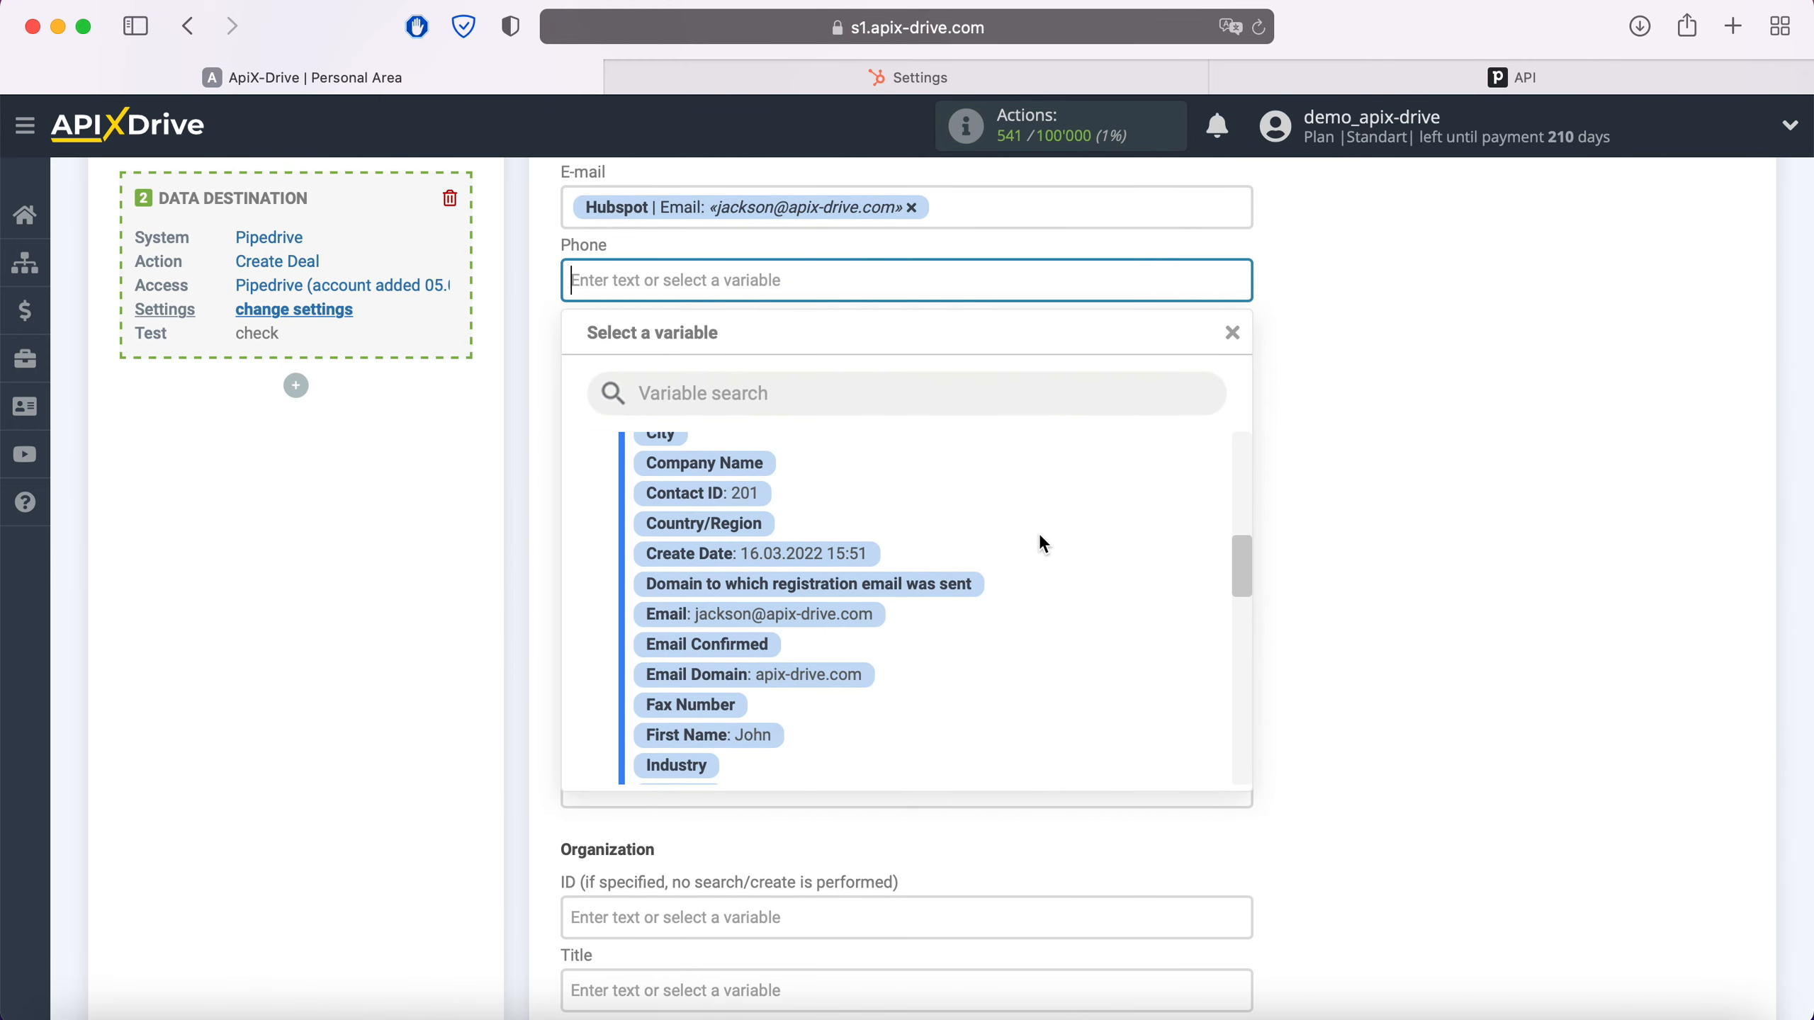
pyautogui.scroll(-5, 1041, 543)
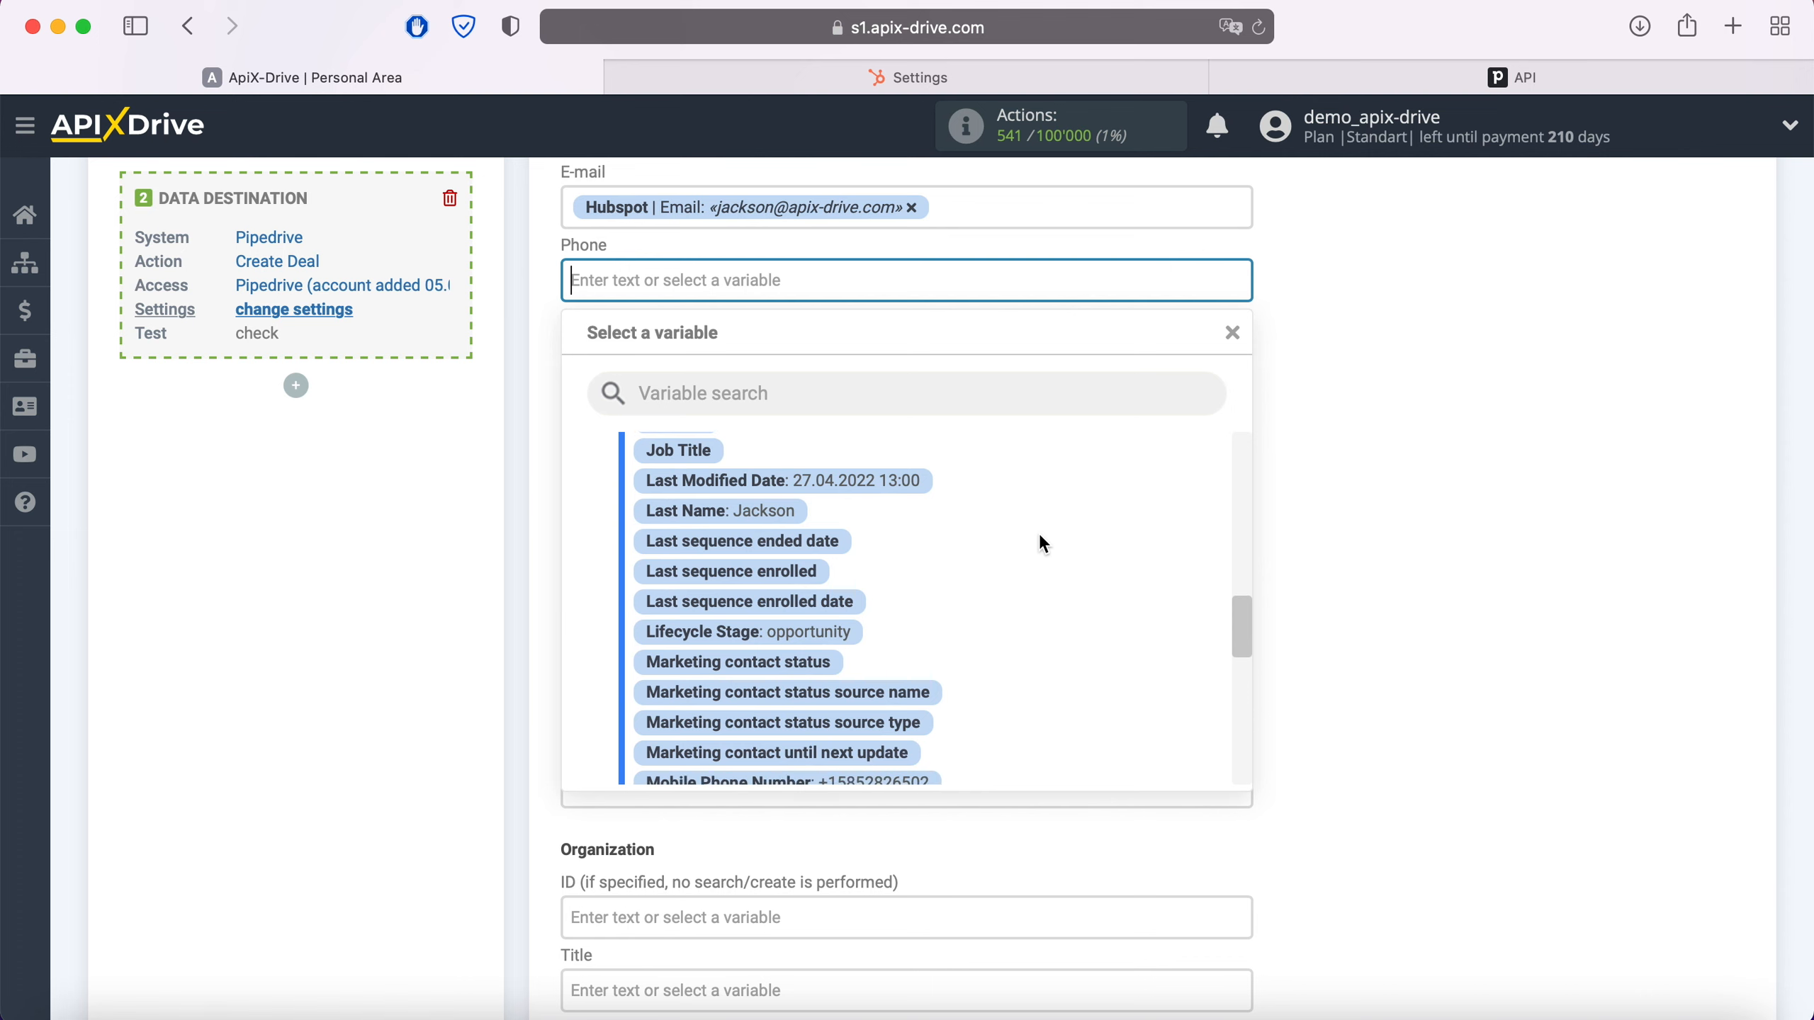
pyautogui.click(936, 672)
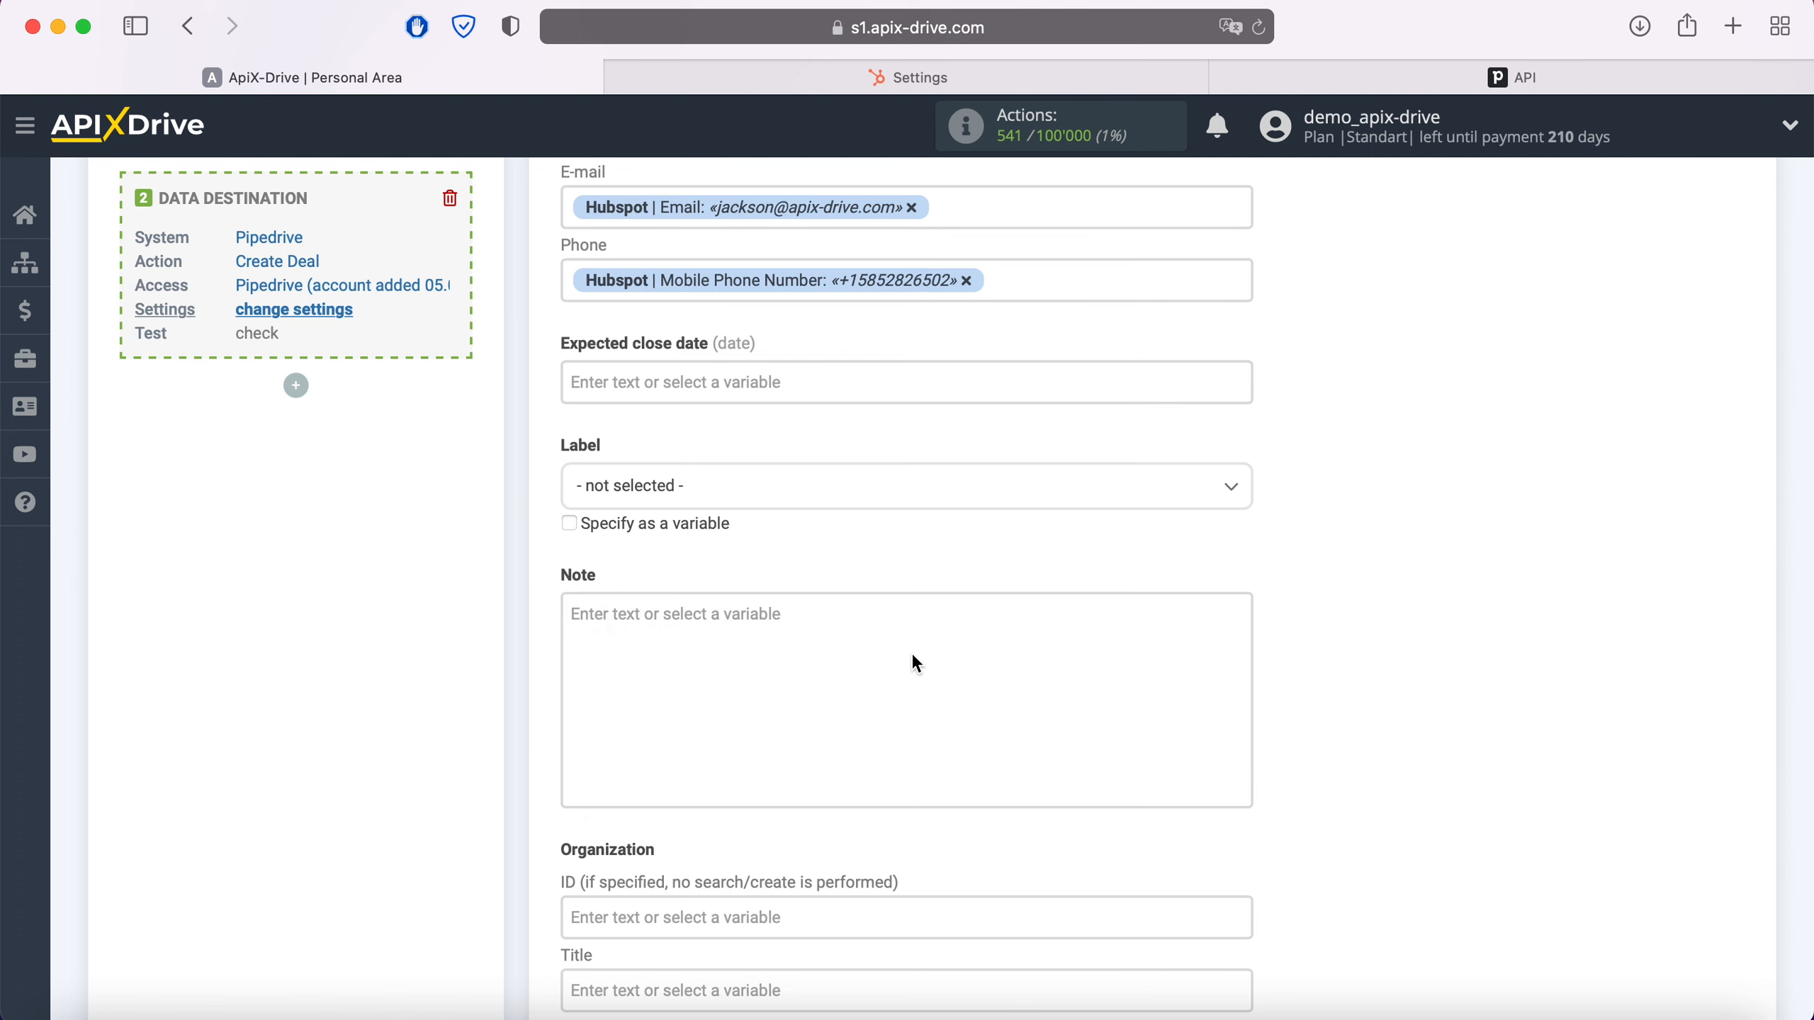
pyautogui.click(863, 628)
pyautogui.scroll(-4, 983, 802)
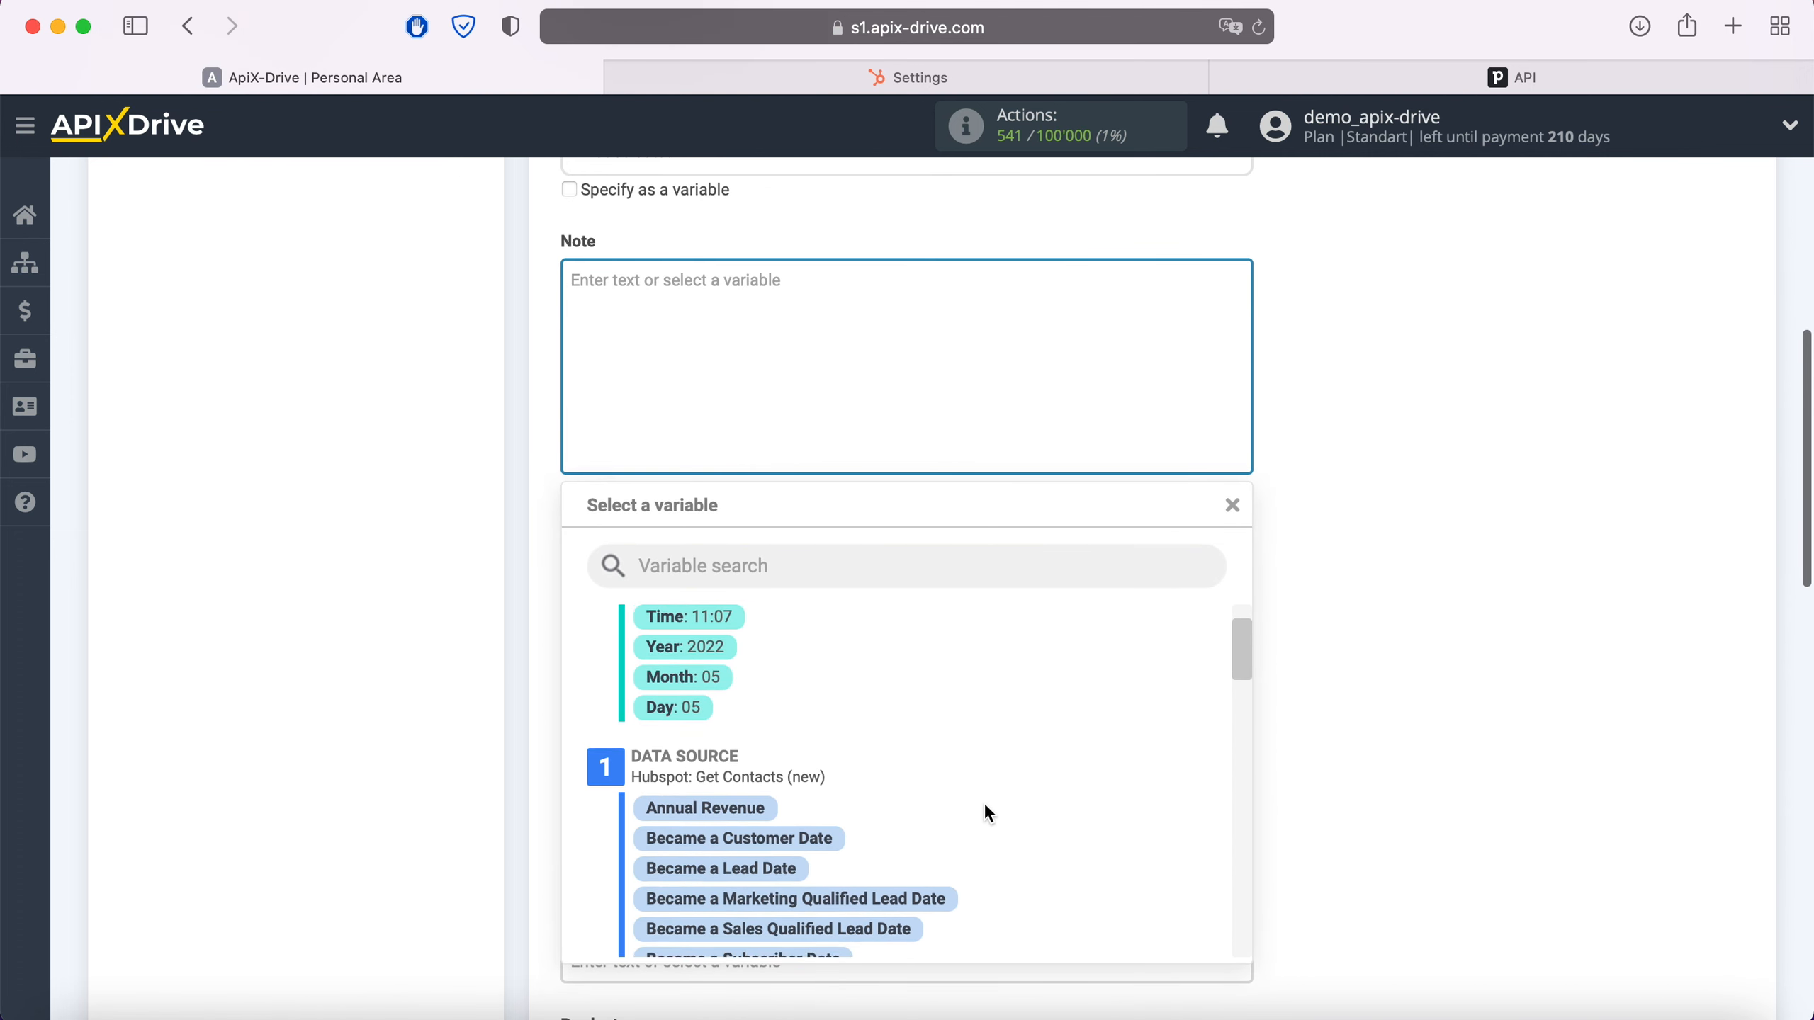
# Build the Note as 'Date' with Became an Opportunity Date, and 'Web' with Email Domain on a new line
pyautogui.click(973, 872)
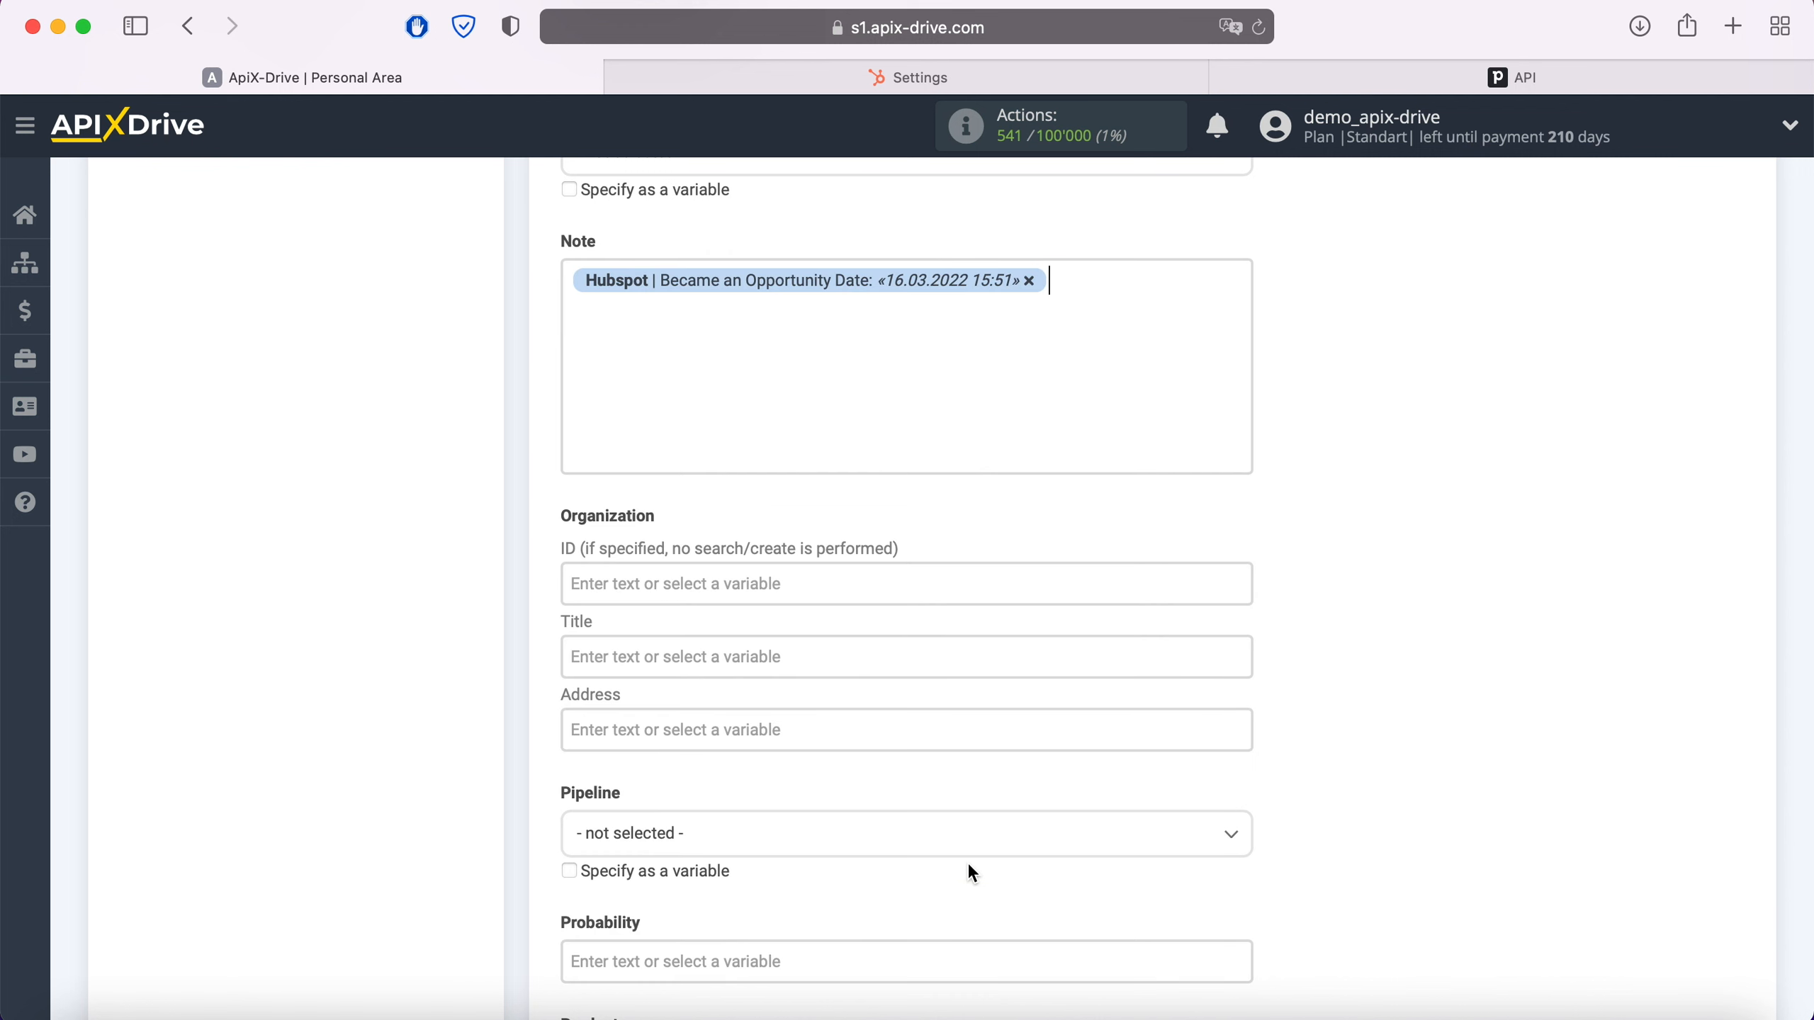
pyautogui.click(620, 329)
pyautogui.write('Date')
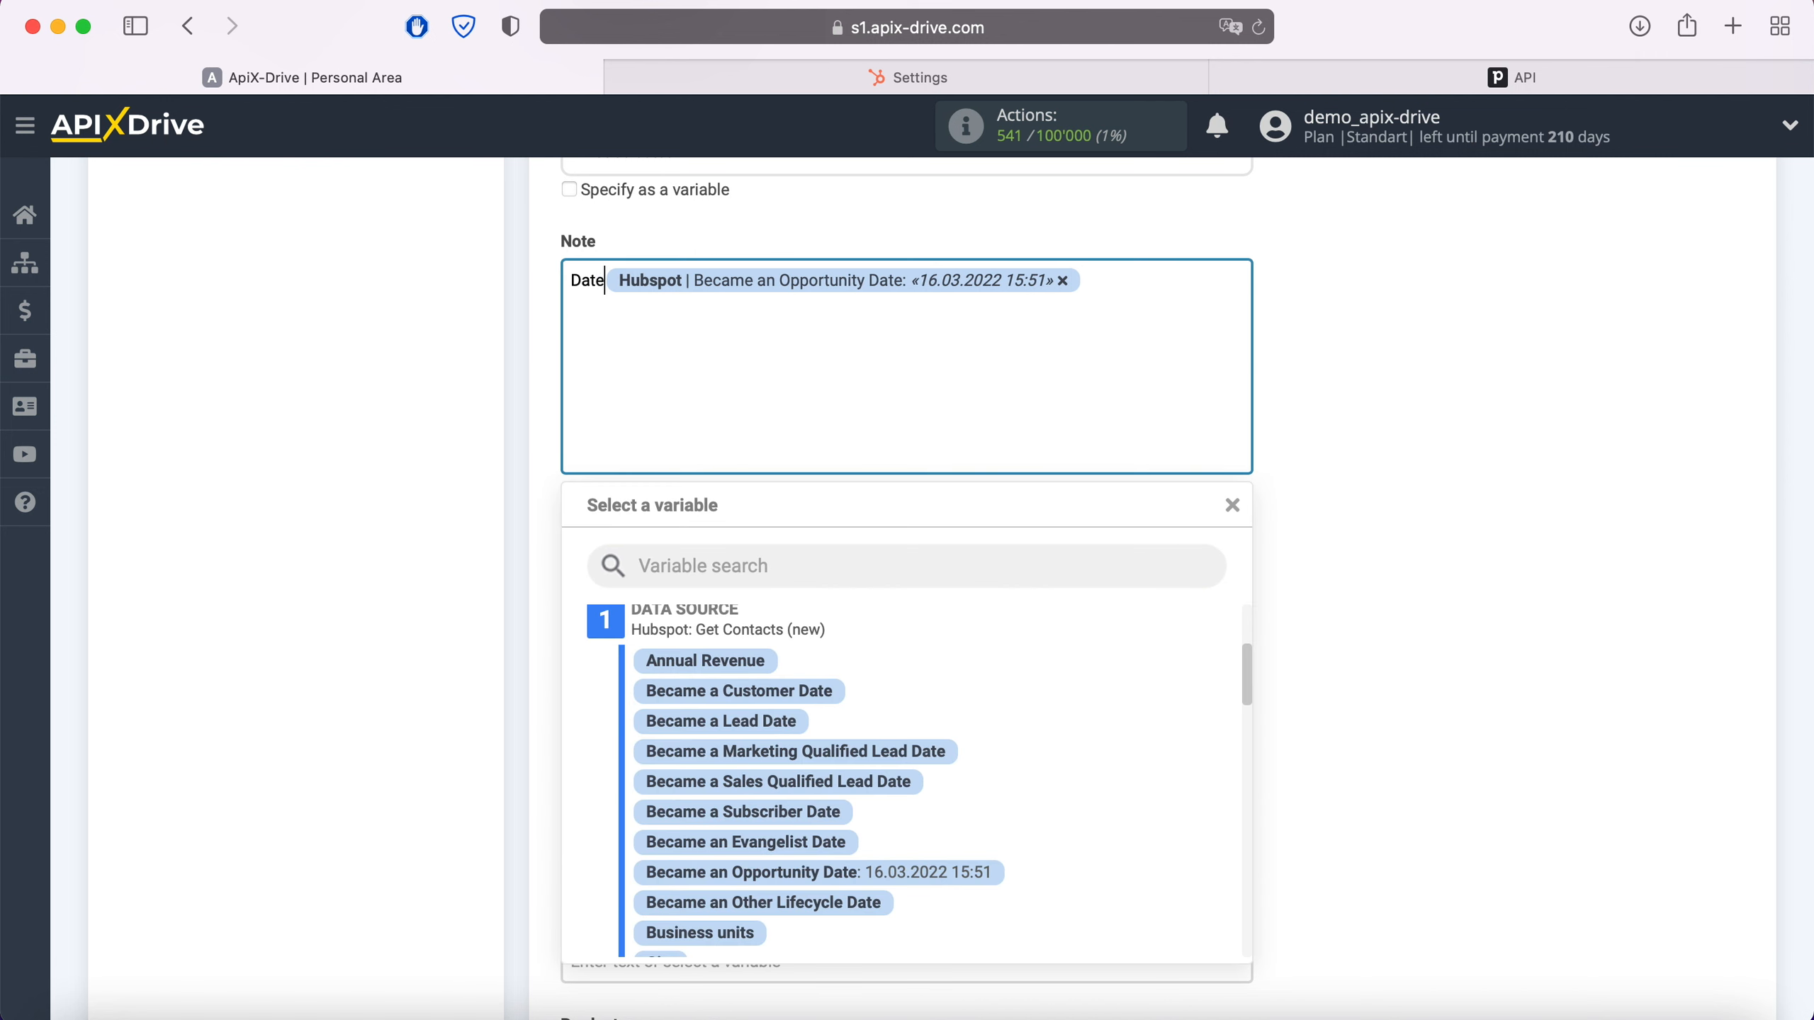
pyautogui.click(1121, 277)
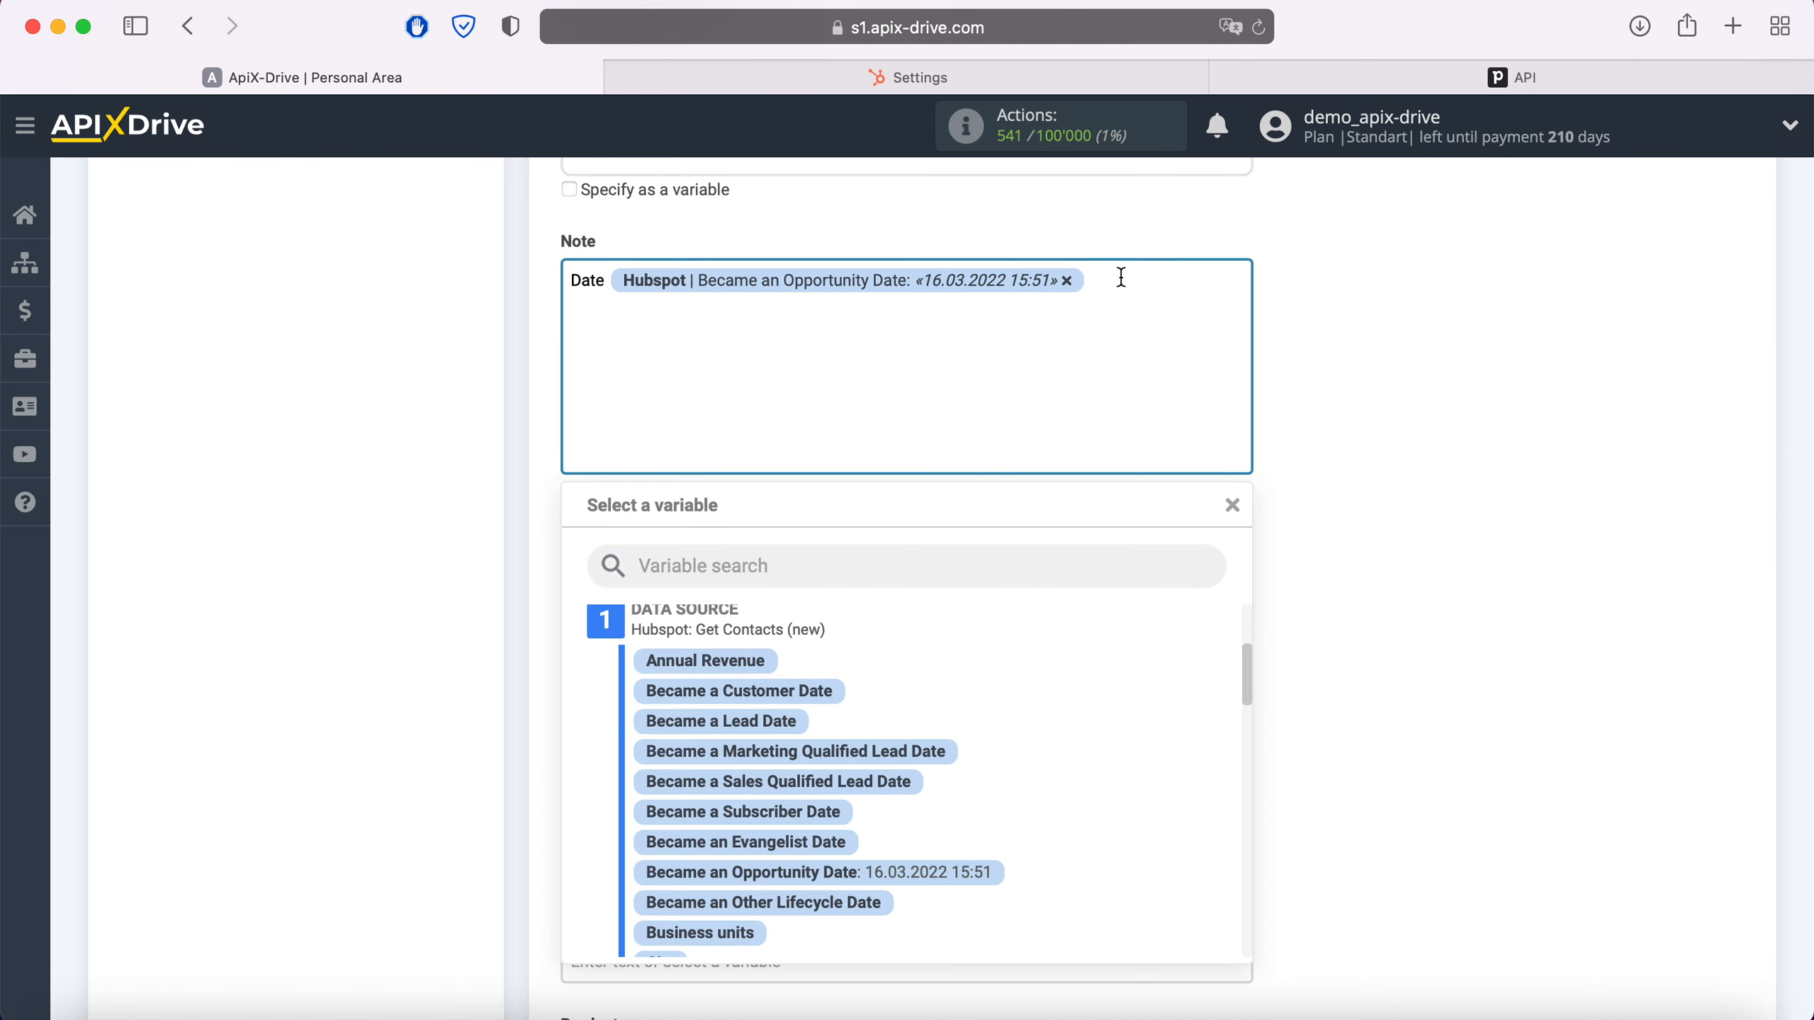
pyautogui.press('Return')
pyautogui.write('Web')
pyautogui.scroll(-6, 907, 778)
pyautogui.click(729, 751)
# Map the HubSpot First Name and Last Name into the Organization Title
pyautogui.scroll(-2, 728, 527)
pyautogui.click(728, 527)
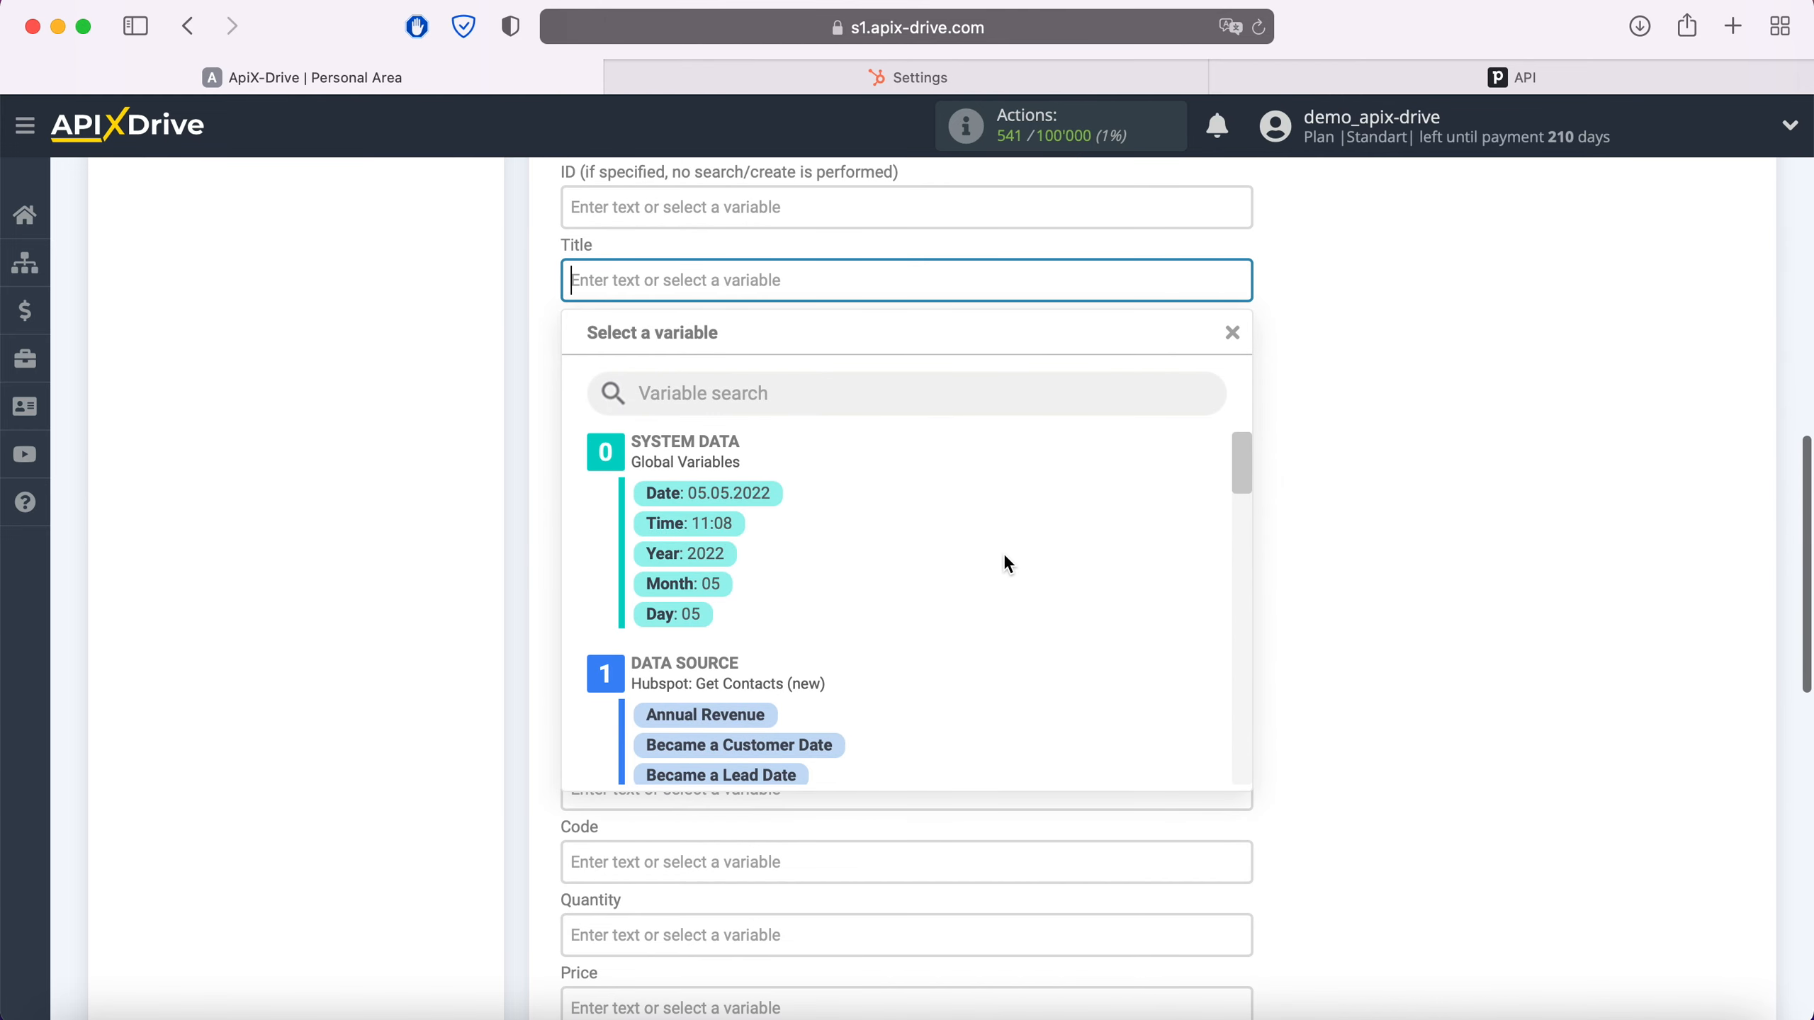
pyautogui.scroll(-3, 1004, 558)
pyautogui.scroll(-5, 1005, 557)
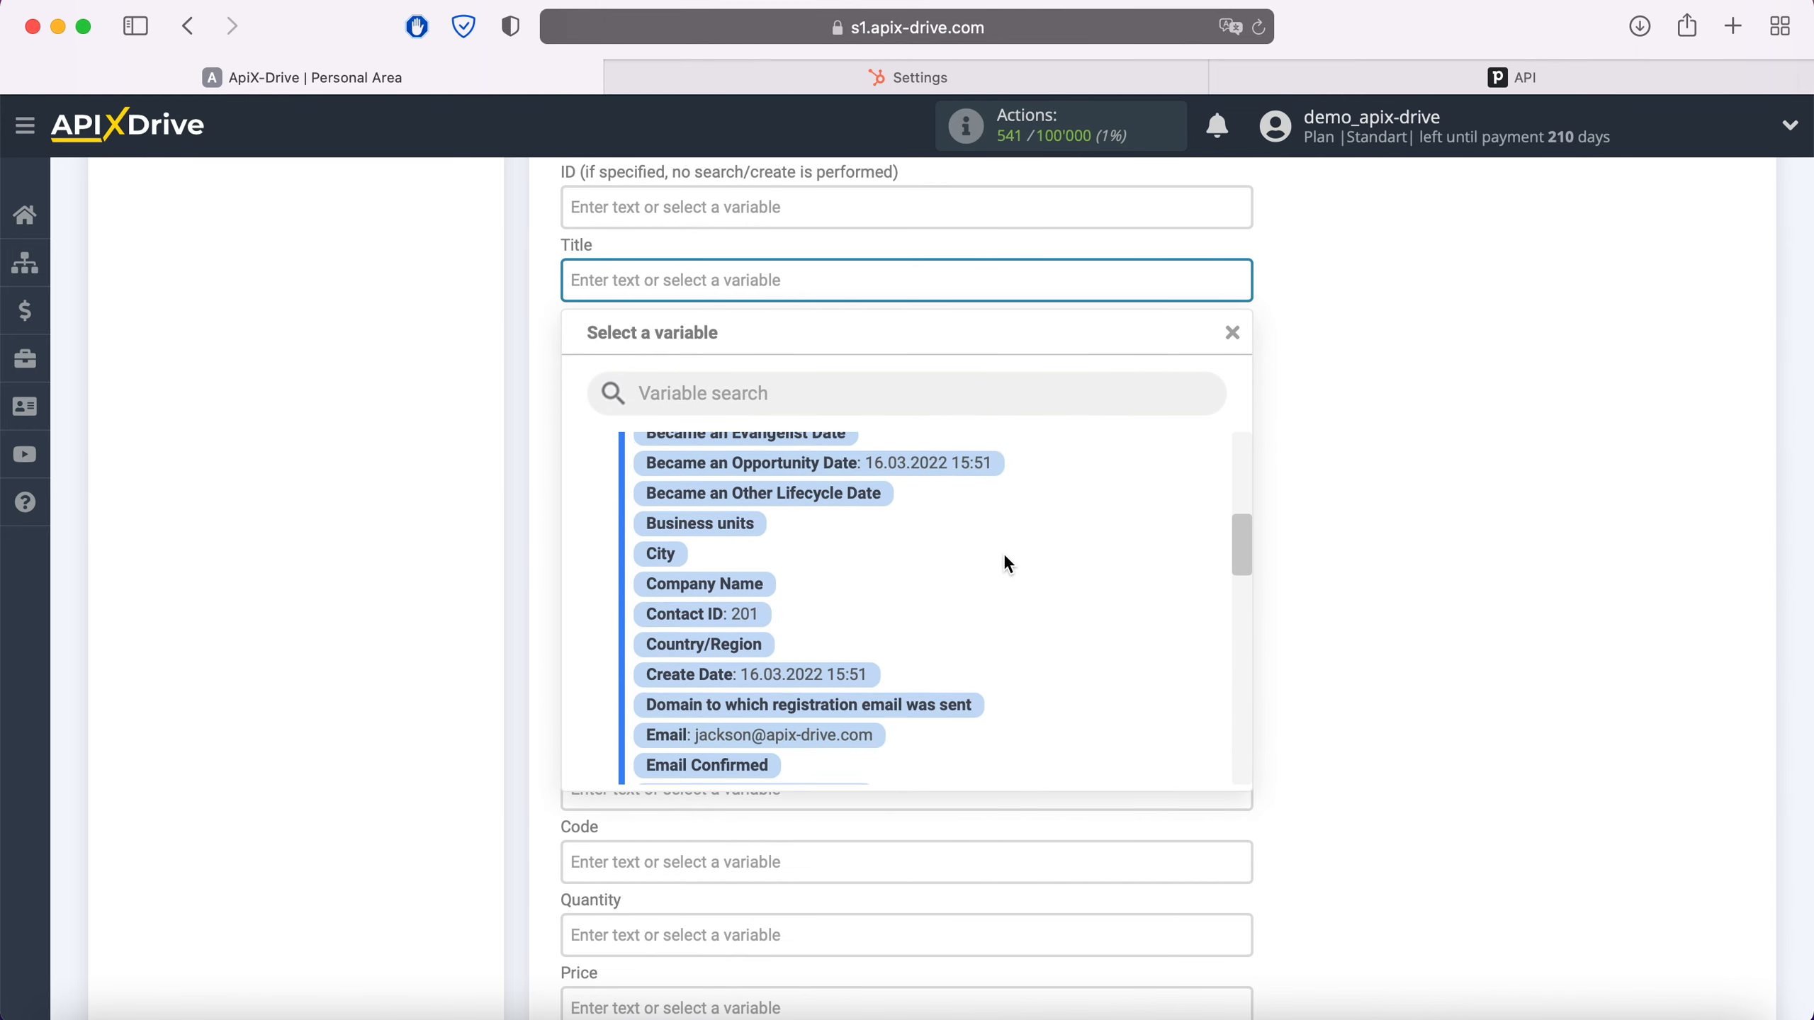
pyautogui.scroll(-3, 1003, 553)
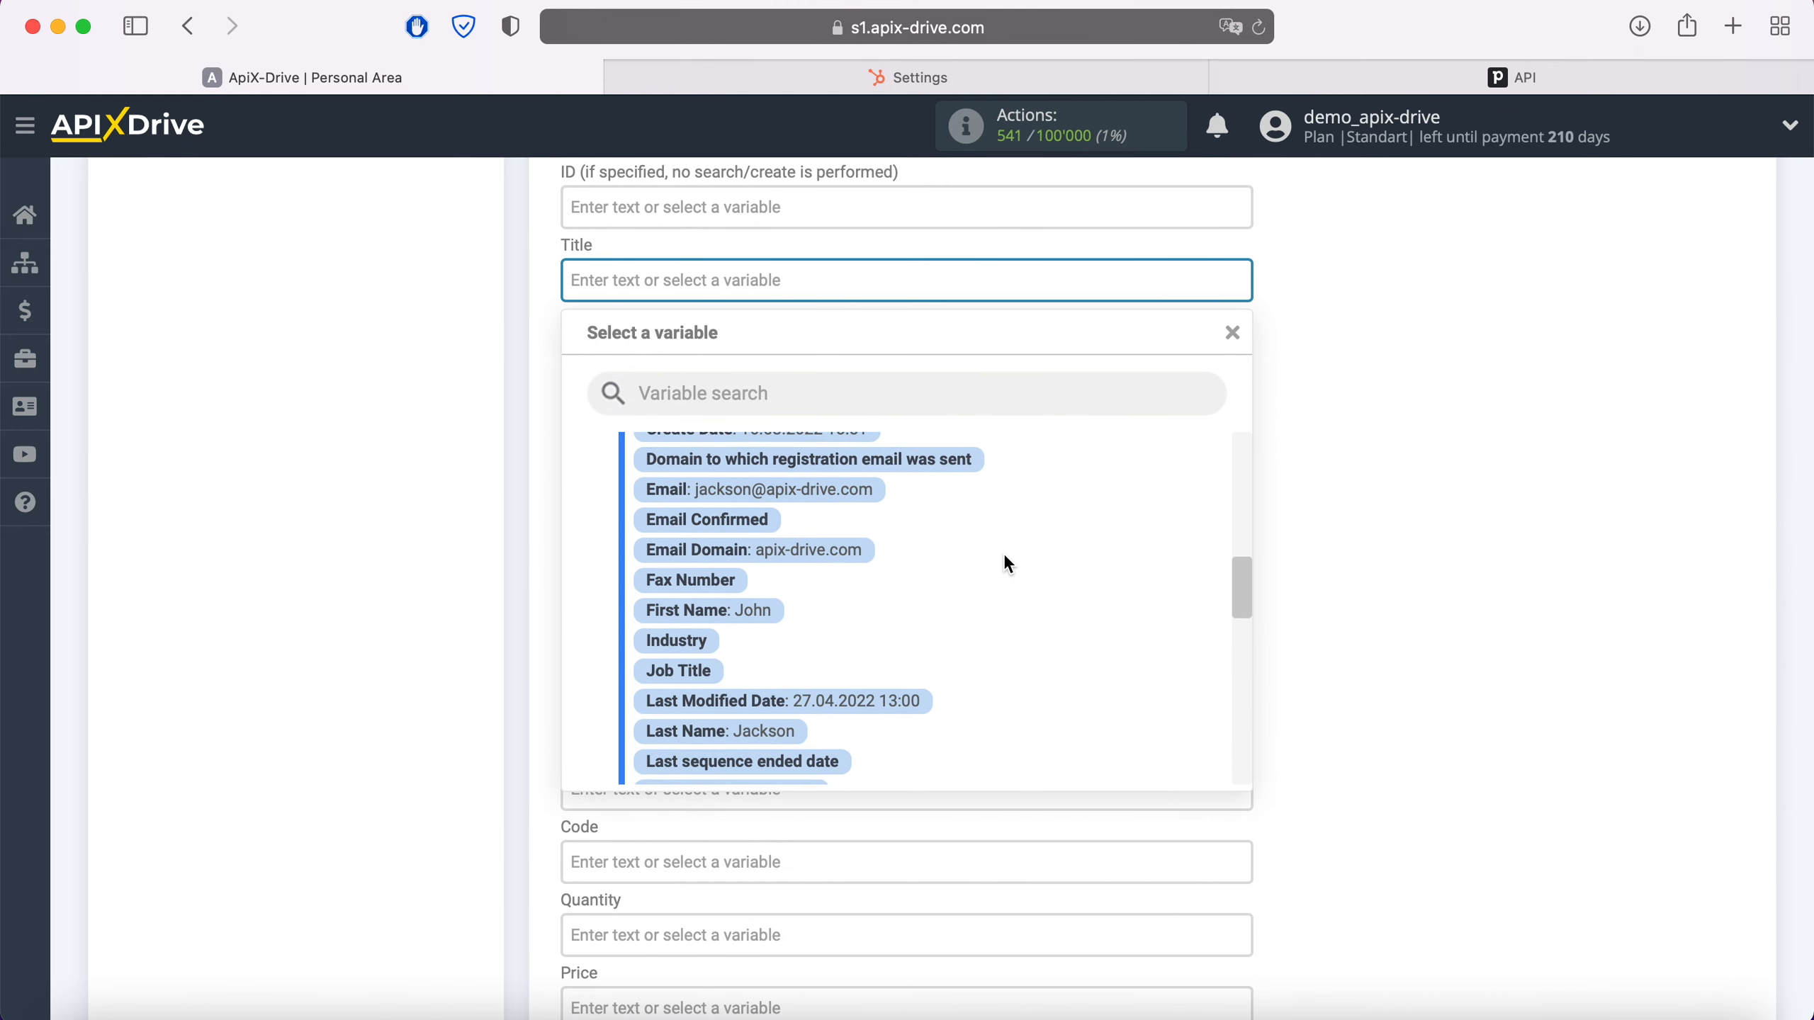
pyautogui.click(718, 604)
pyautogui.click(895, 285)
# Choose Pipeline as the deal's pipeline
pyautogui.scroll(-2, 958, 585)
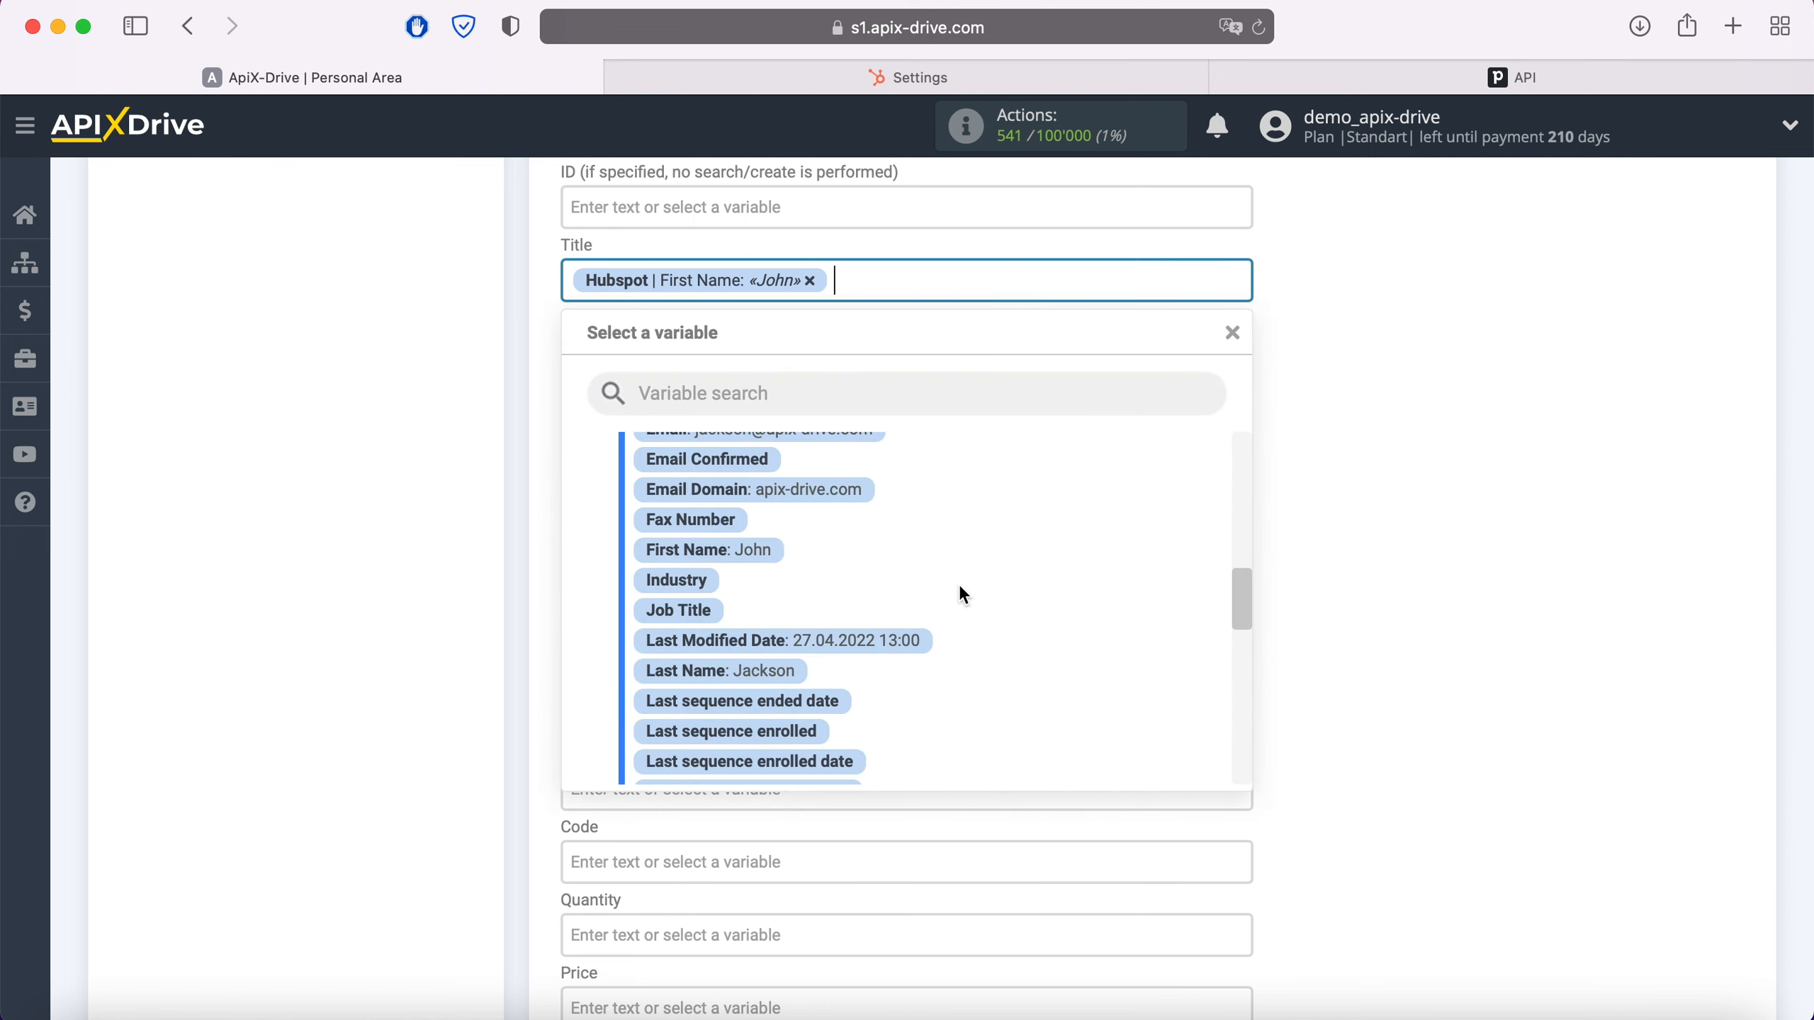
pyautogui.click(782, 675)
pyautogui.click(736, 472)
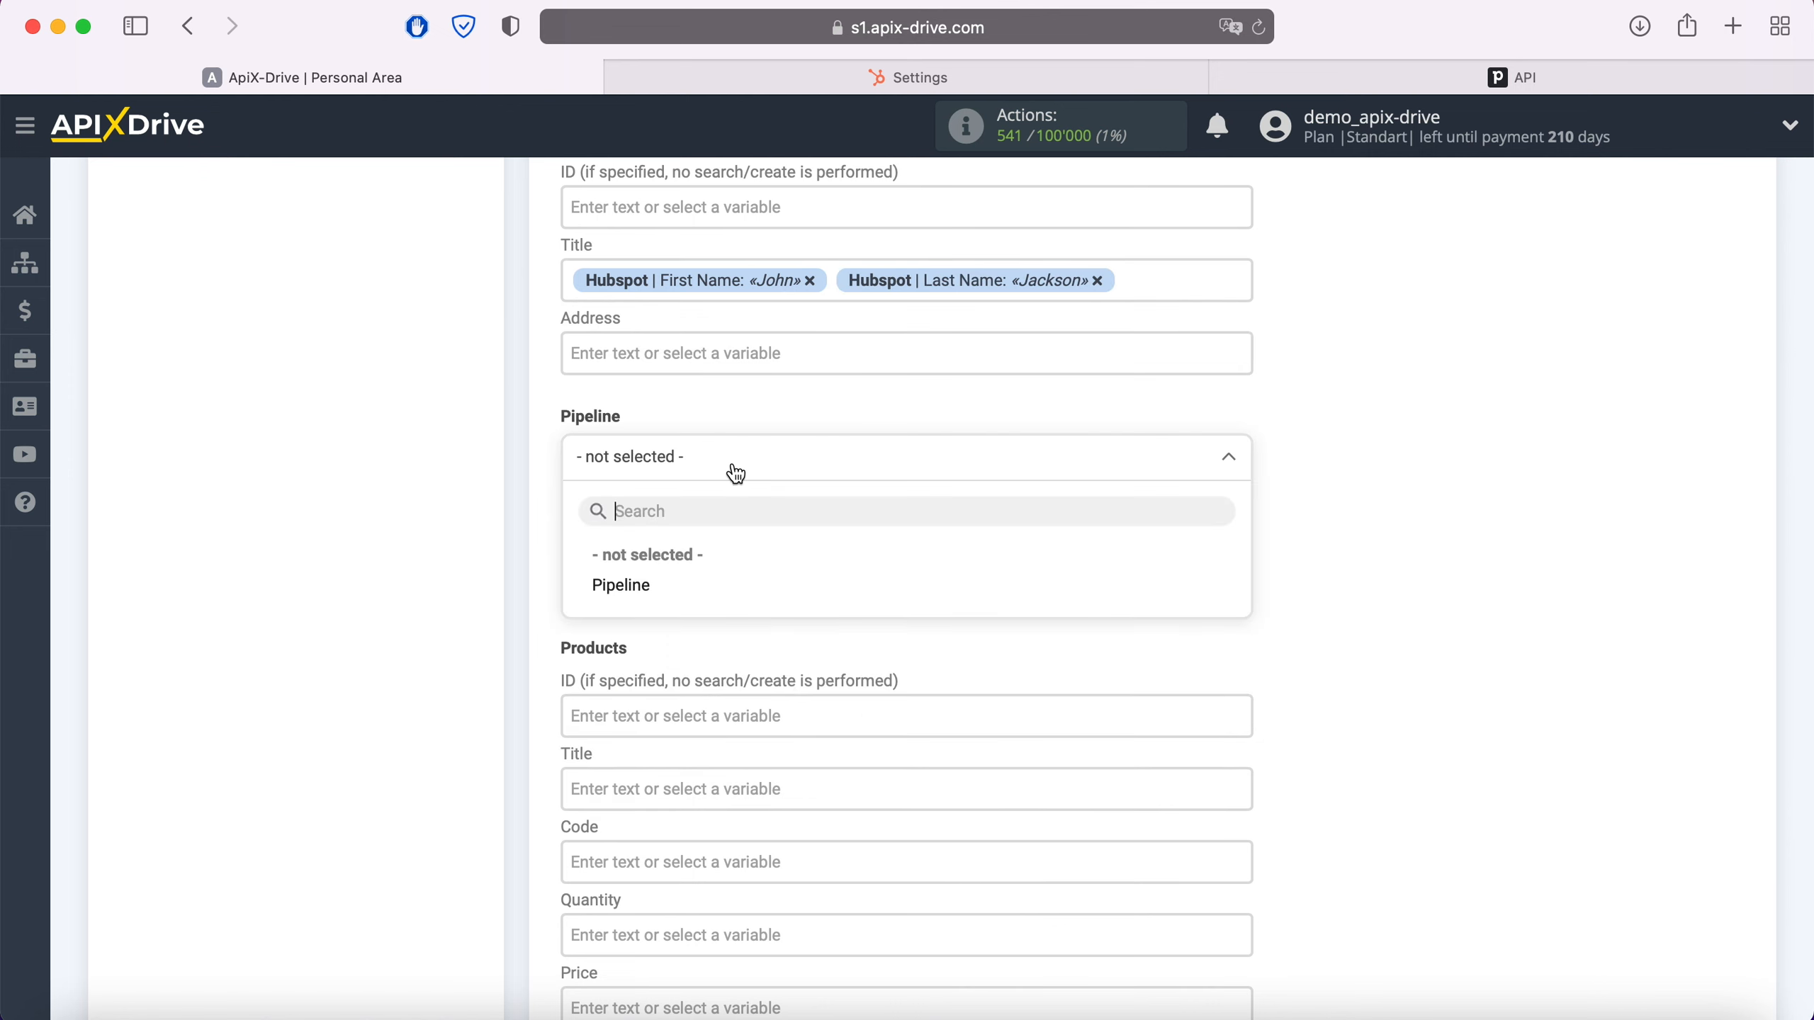
pyautogui.click(623, 586)
pyautogui.scroll(-5, 823, 574)
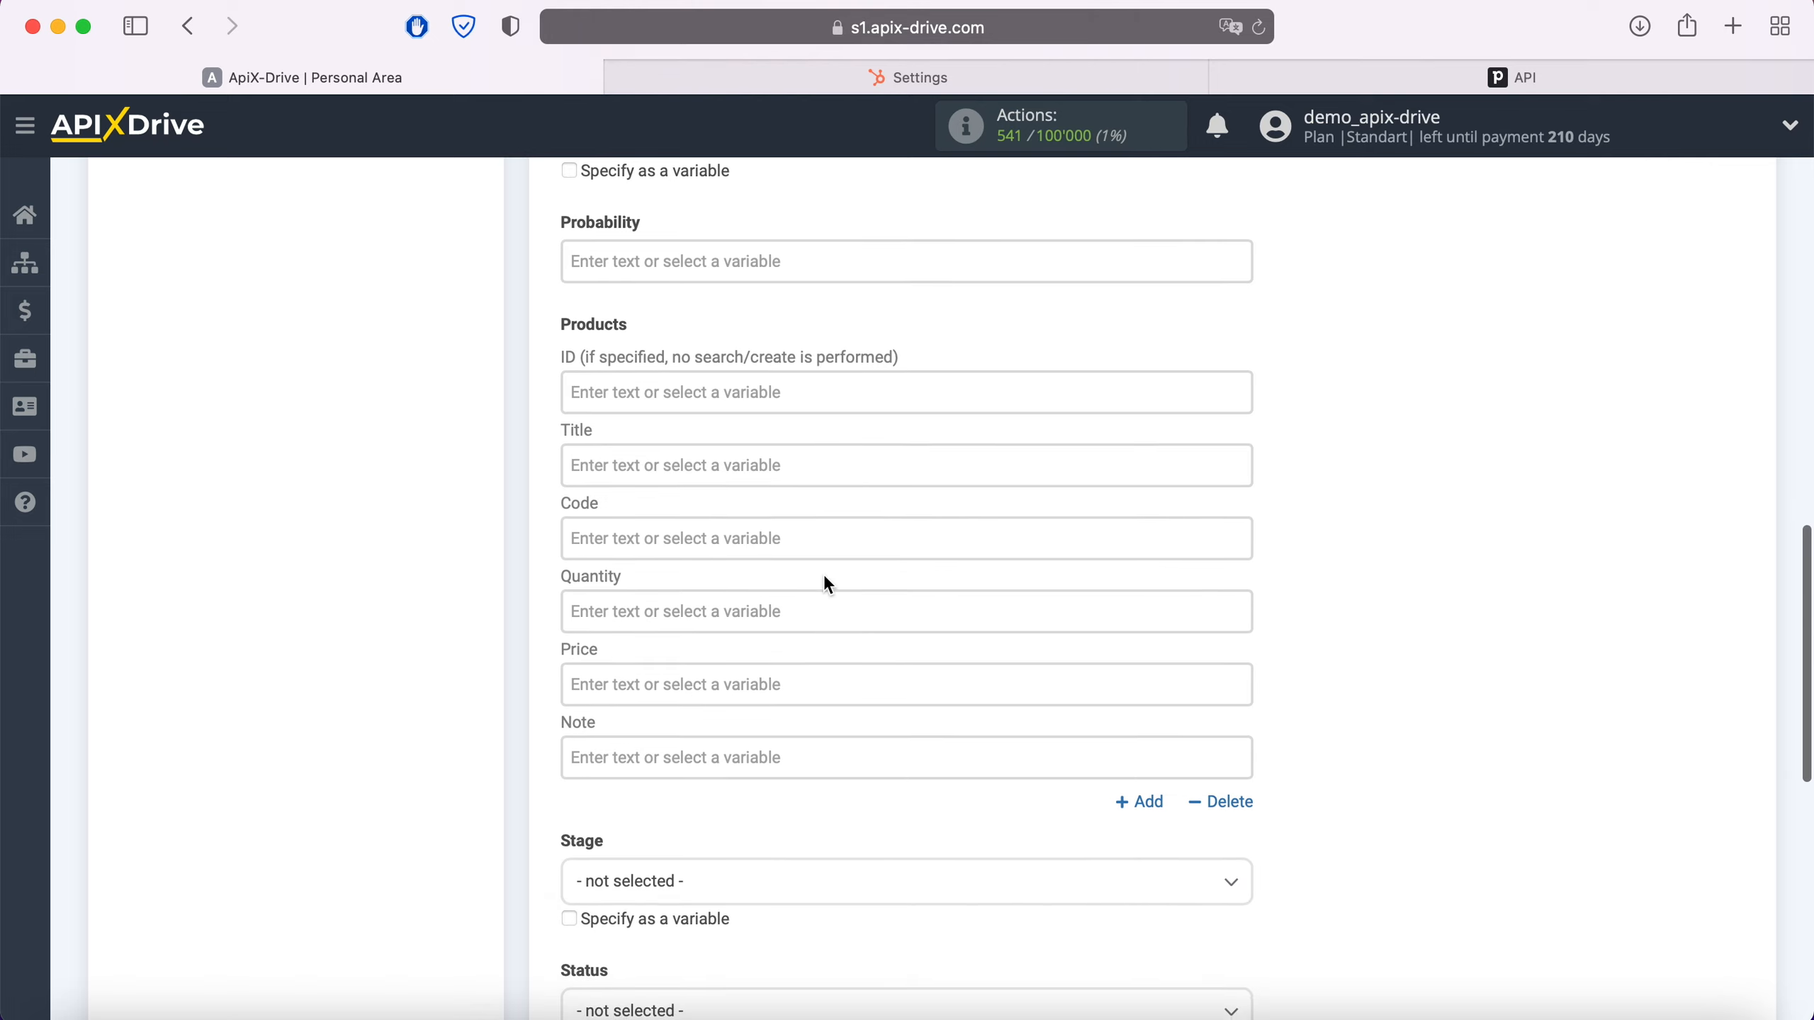
# Add the deal product 'iPhone 4s 16Gb' with Quantity 1 and Price 100
pyautogui.click(677, 449)
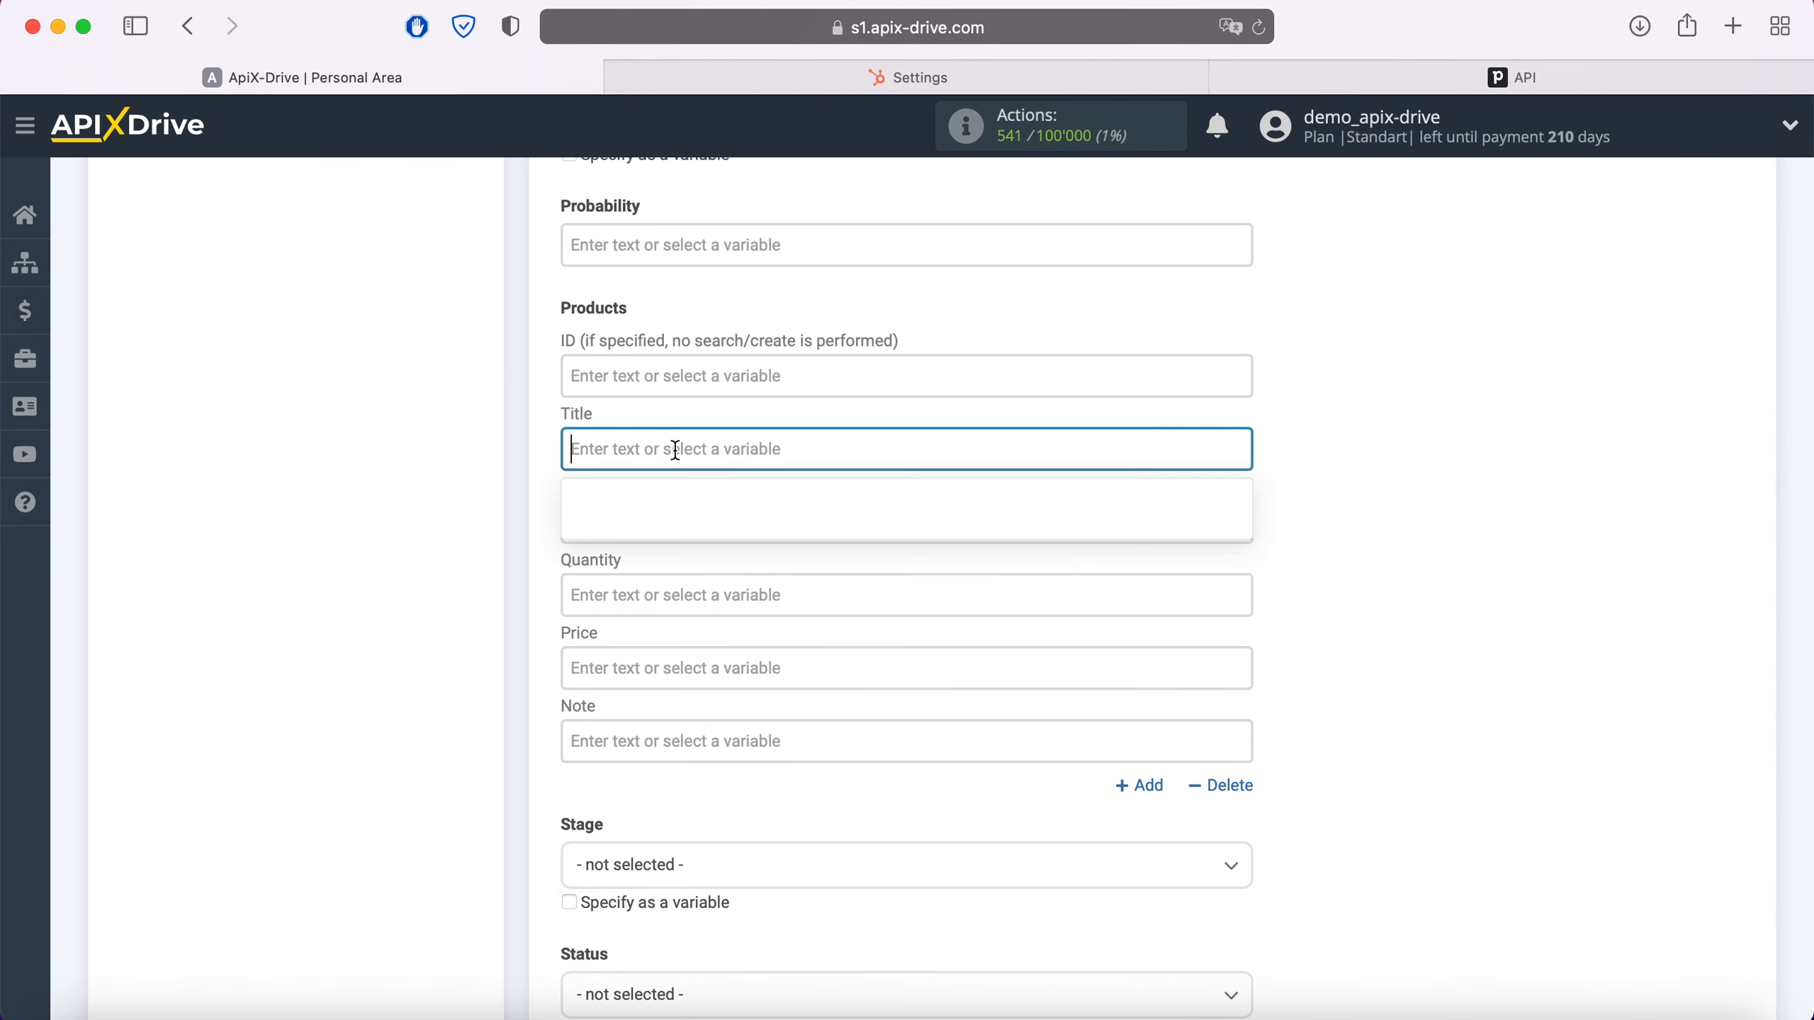
pyautogui.scroll(-2, 676, 450)
pyautogui.write('iPhone')
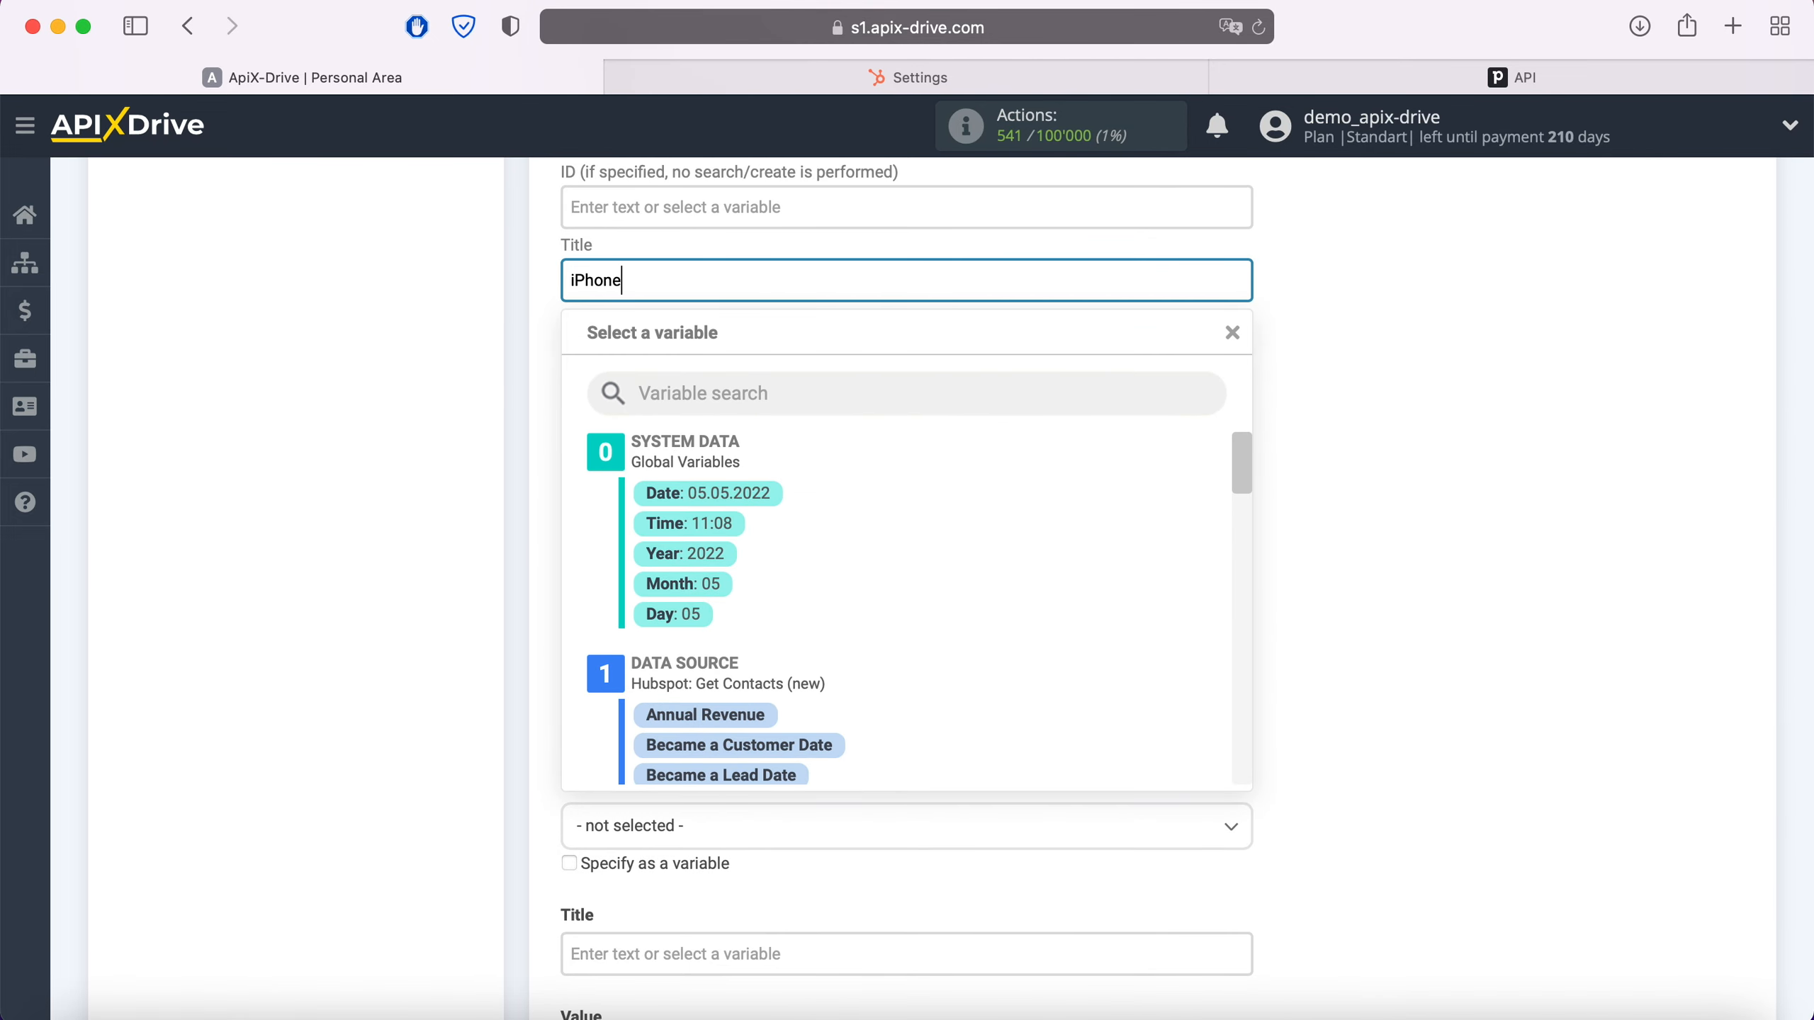
pyautogui.write(' 4s 16Gb')
pyautogui.click(540, 440)
pyautogui.click(643, 422)
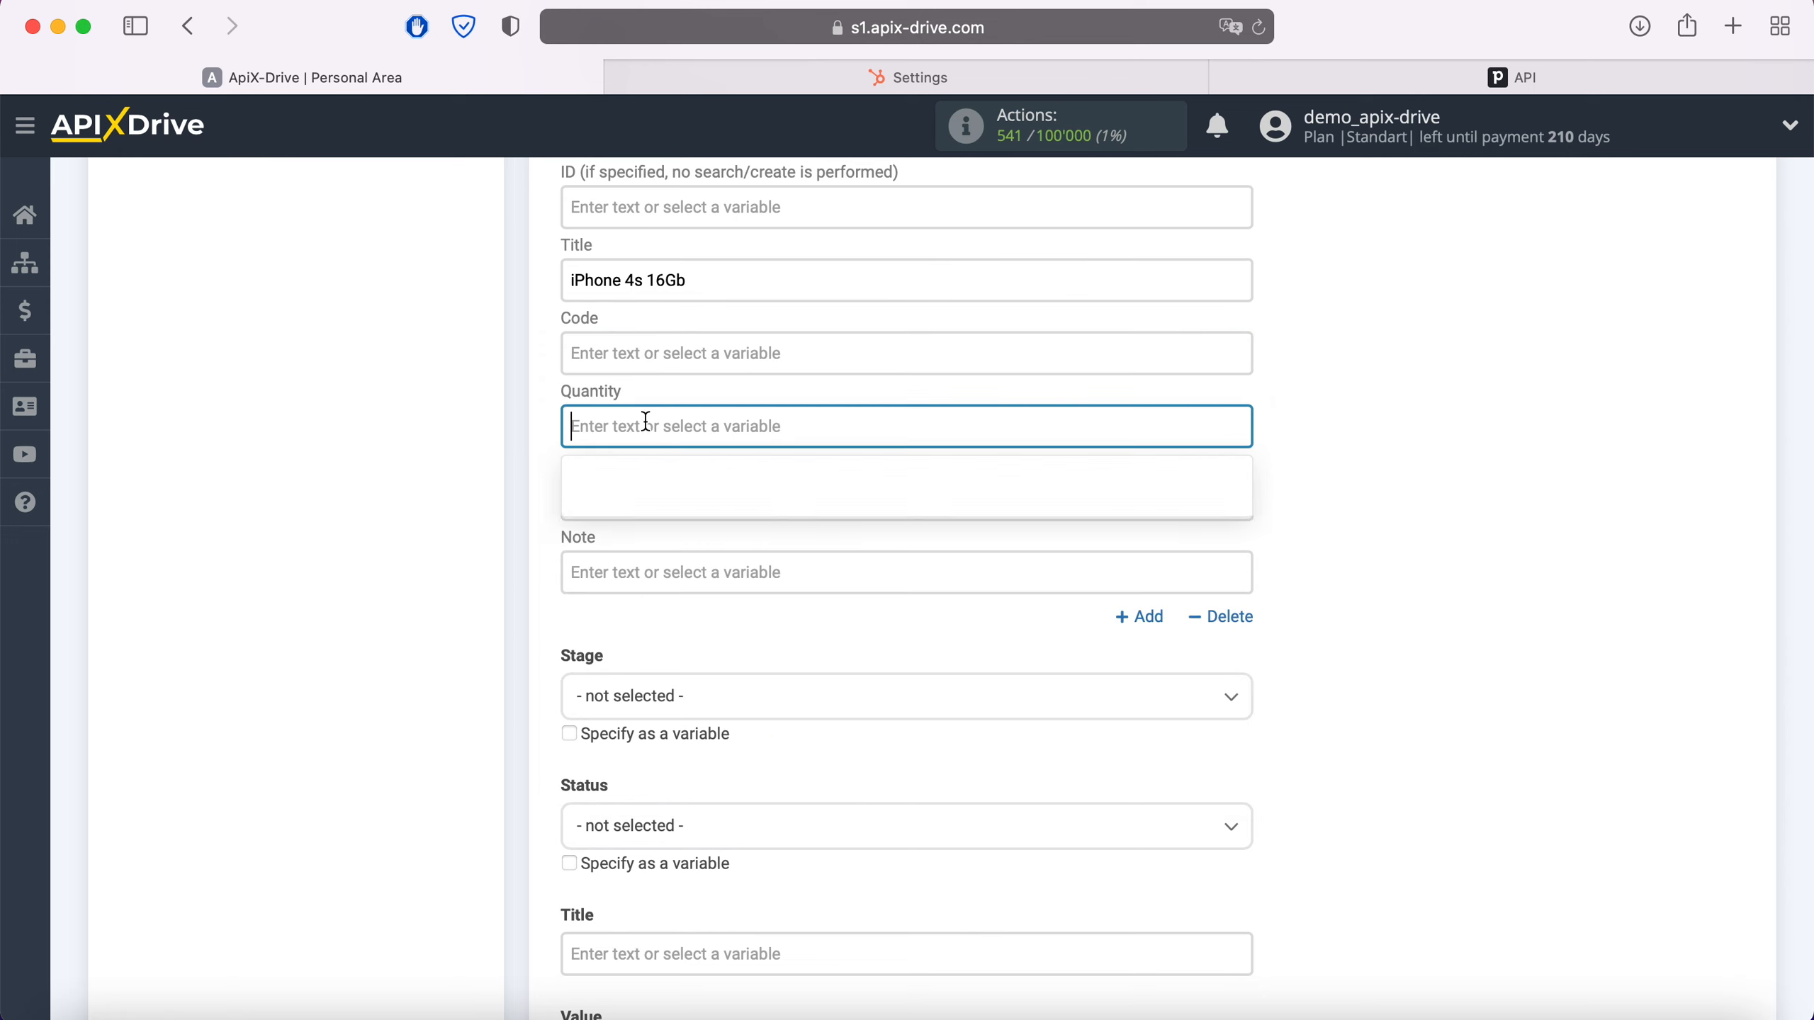
pyautogui.write('1')
pyautogui.press('Tab')
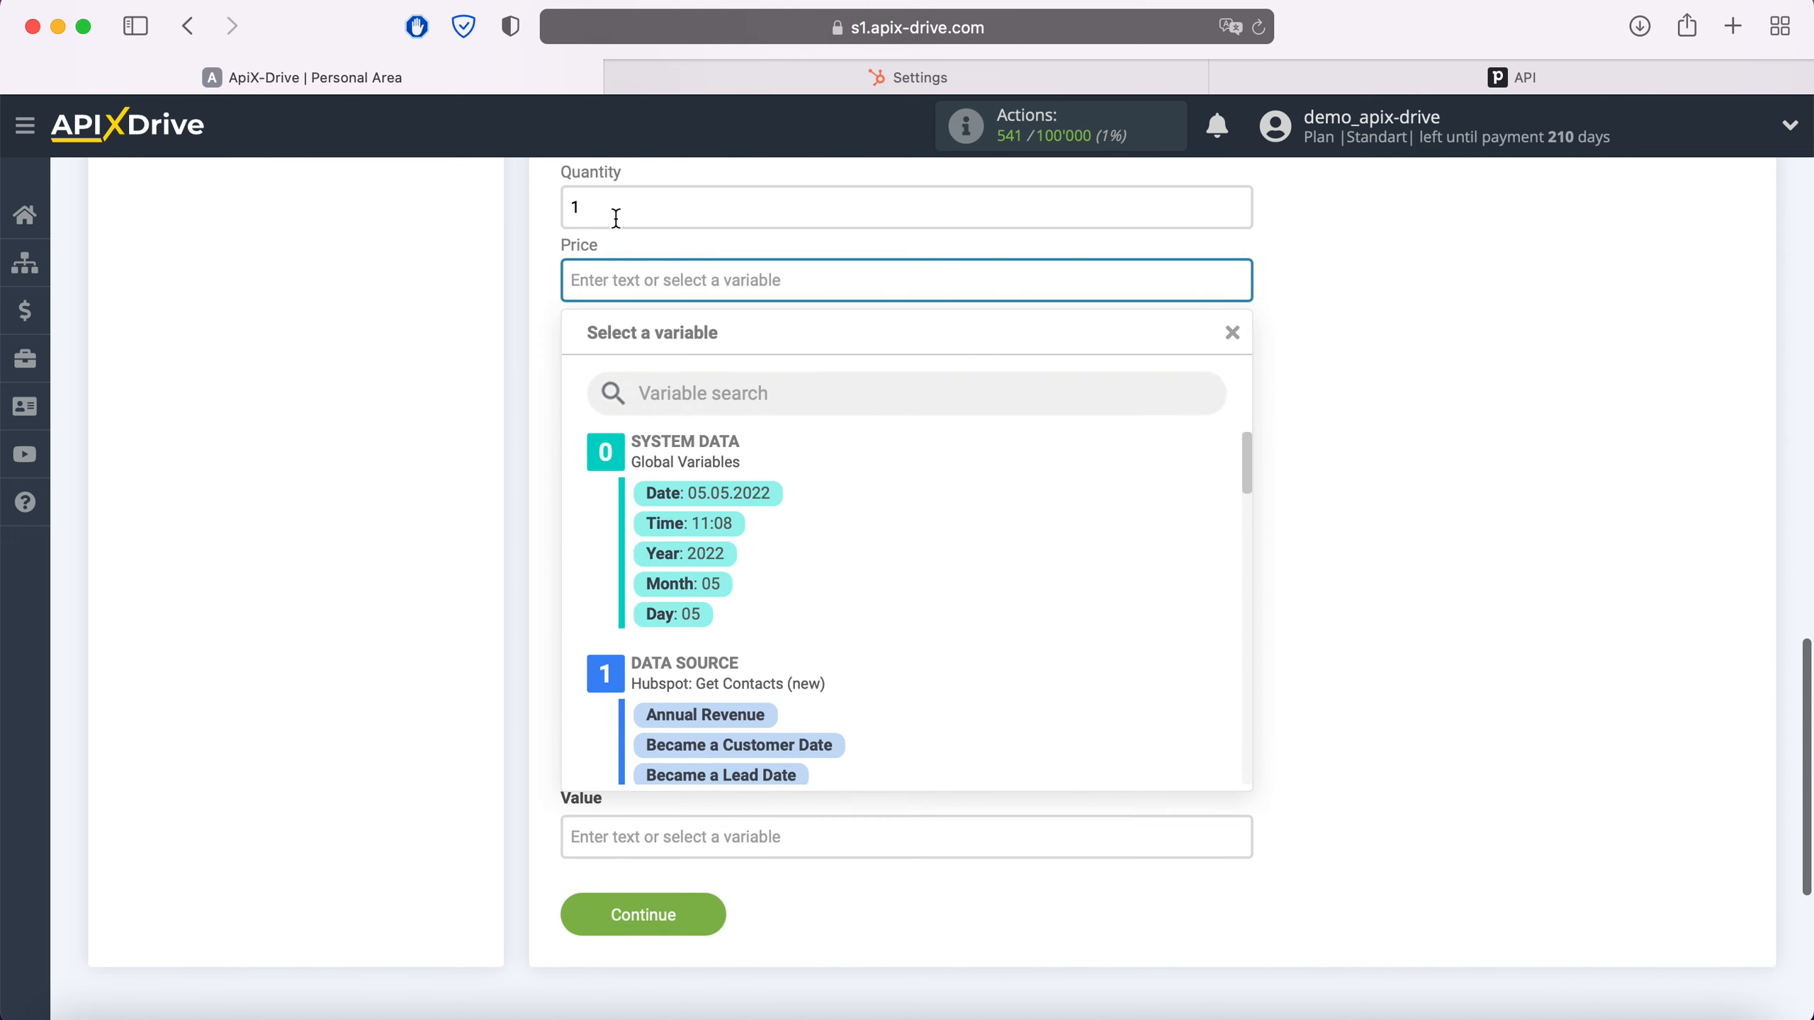
pyautogui.write('100')
pyautogui.click(571, 741)
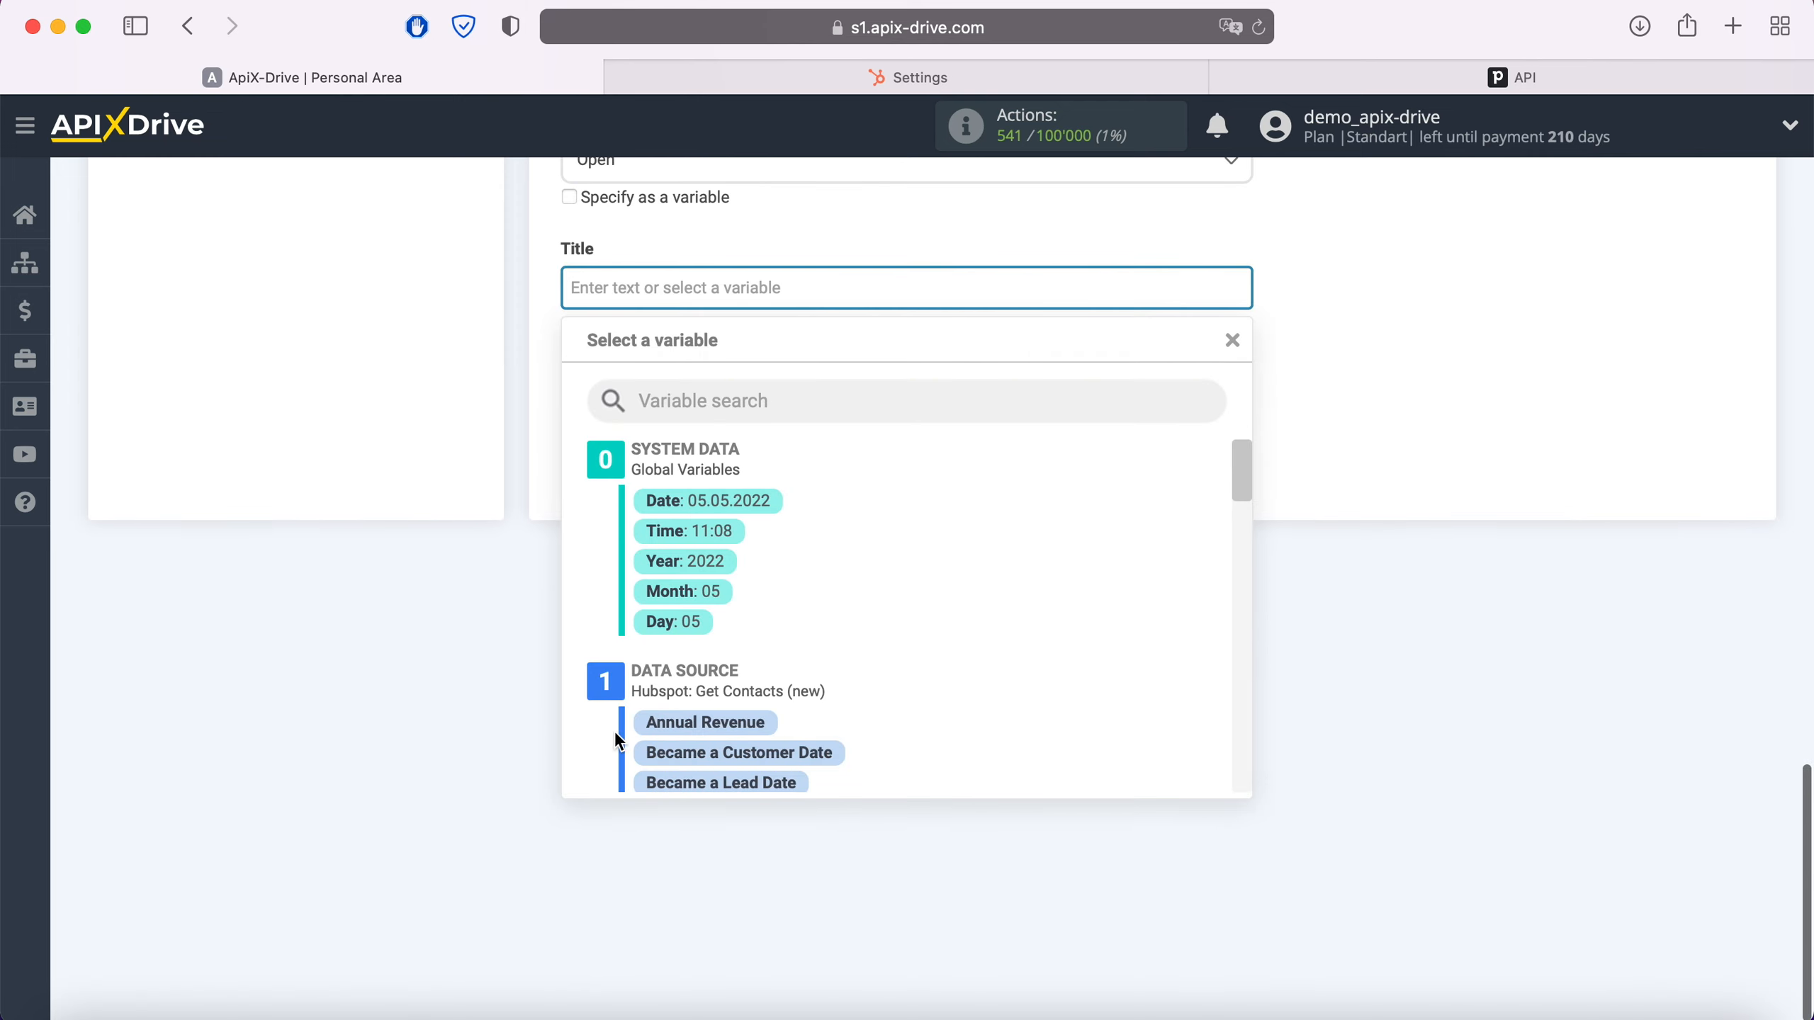
# Title the deal 'New Contact from Hubspot' followed by HubSpot First and Last Name, then continue to testing
pyautogui.write('New Contac')
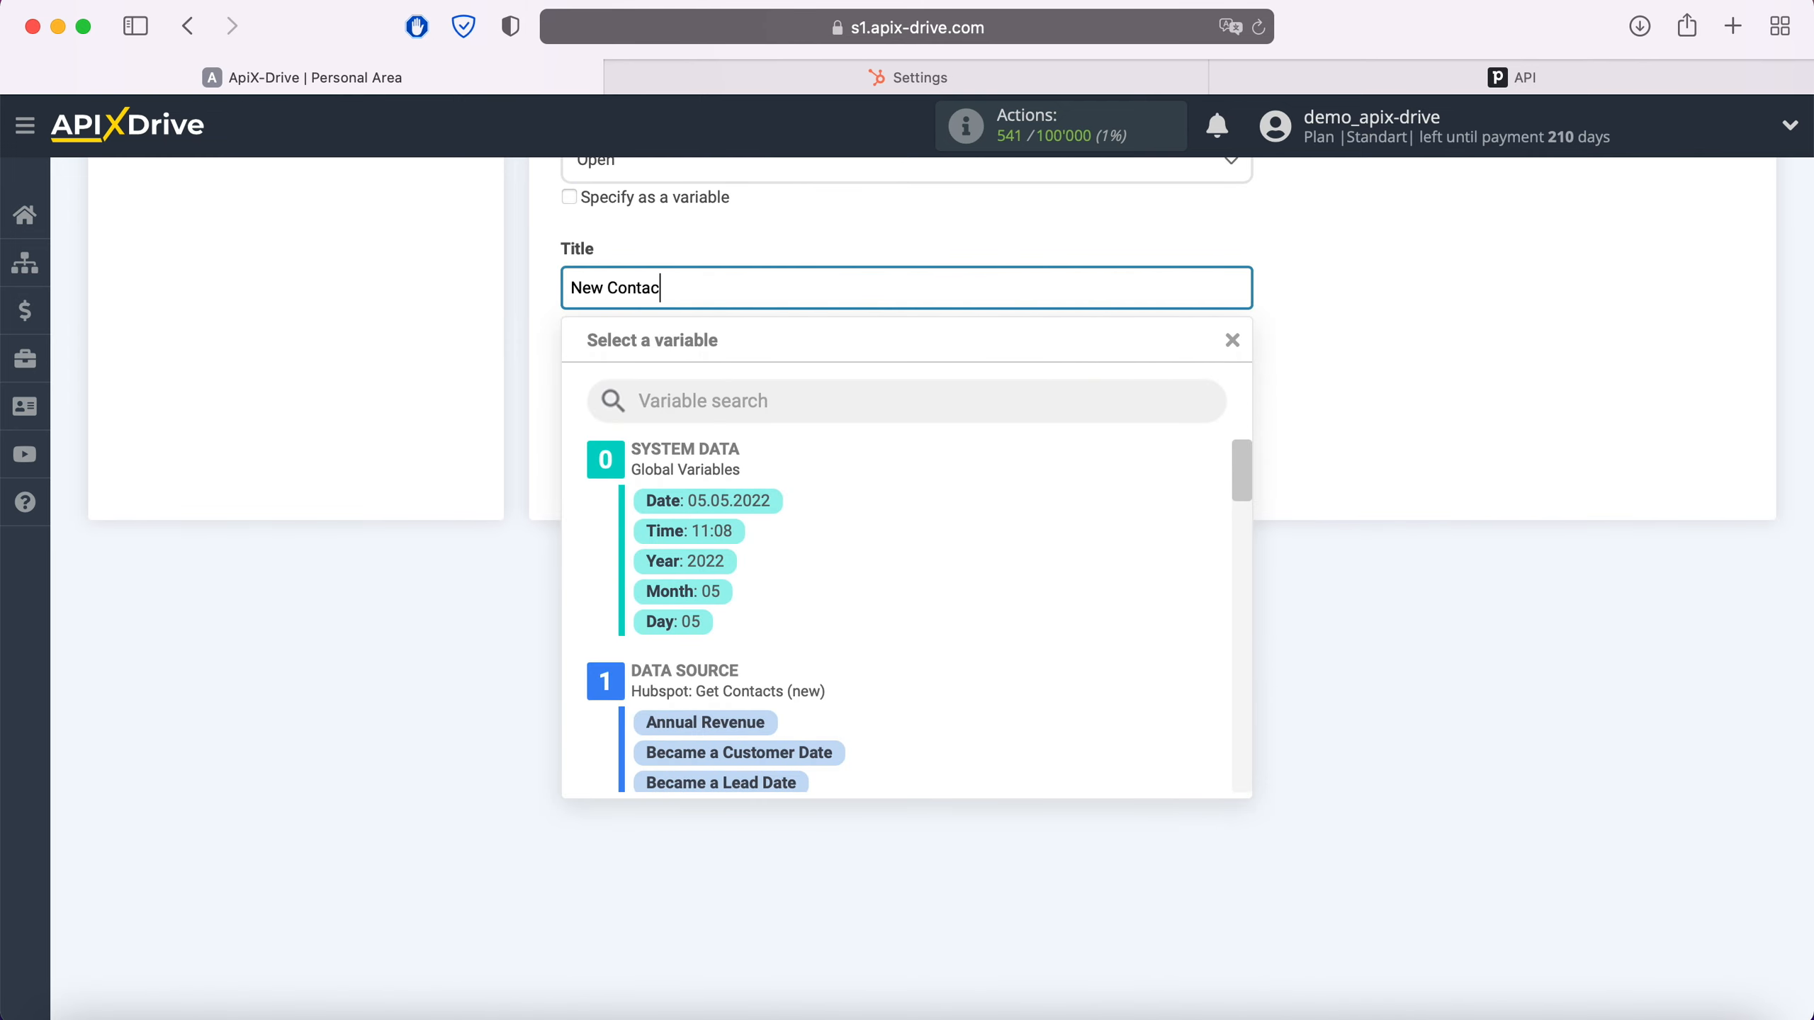
pyautogui.write('t from Hubspot')
pyautogui.click(420, 371)
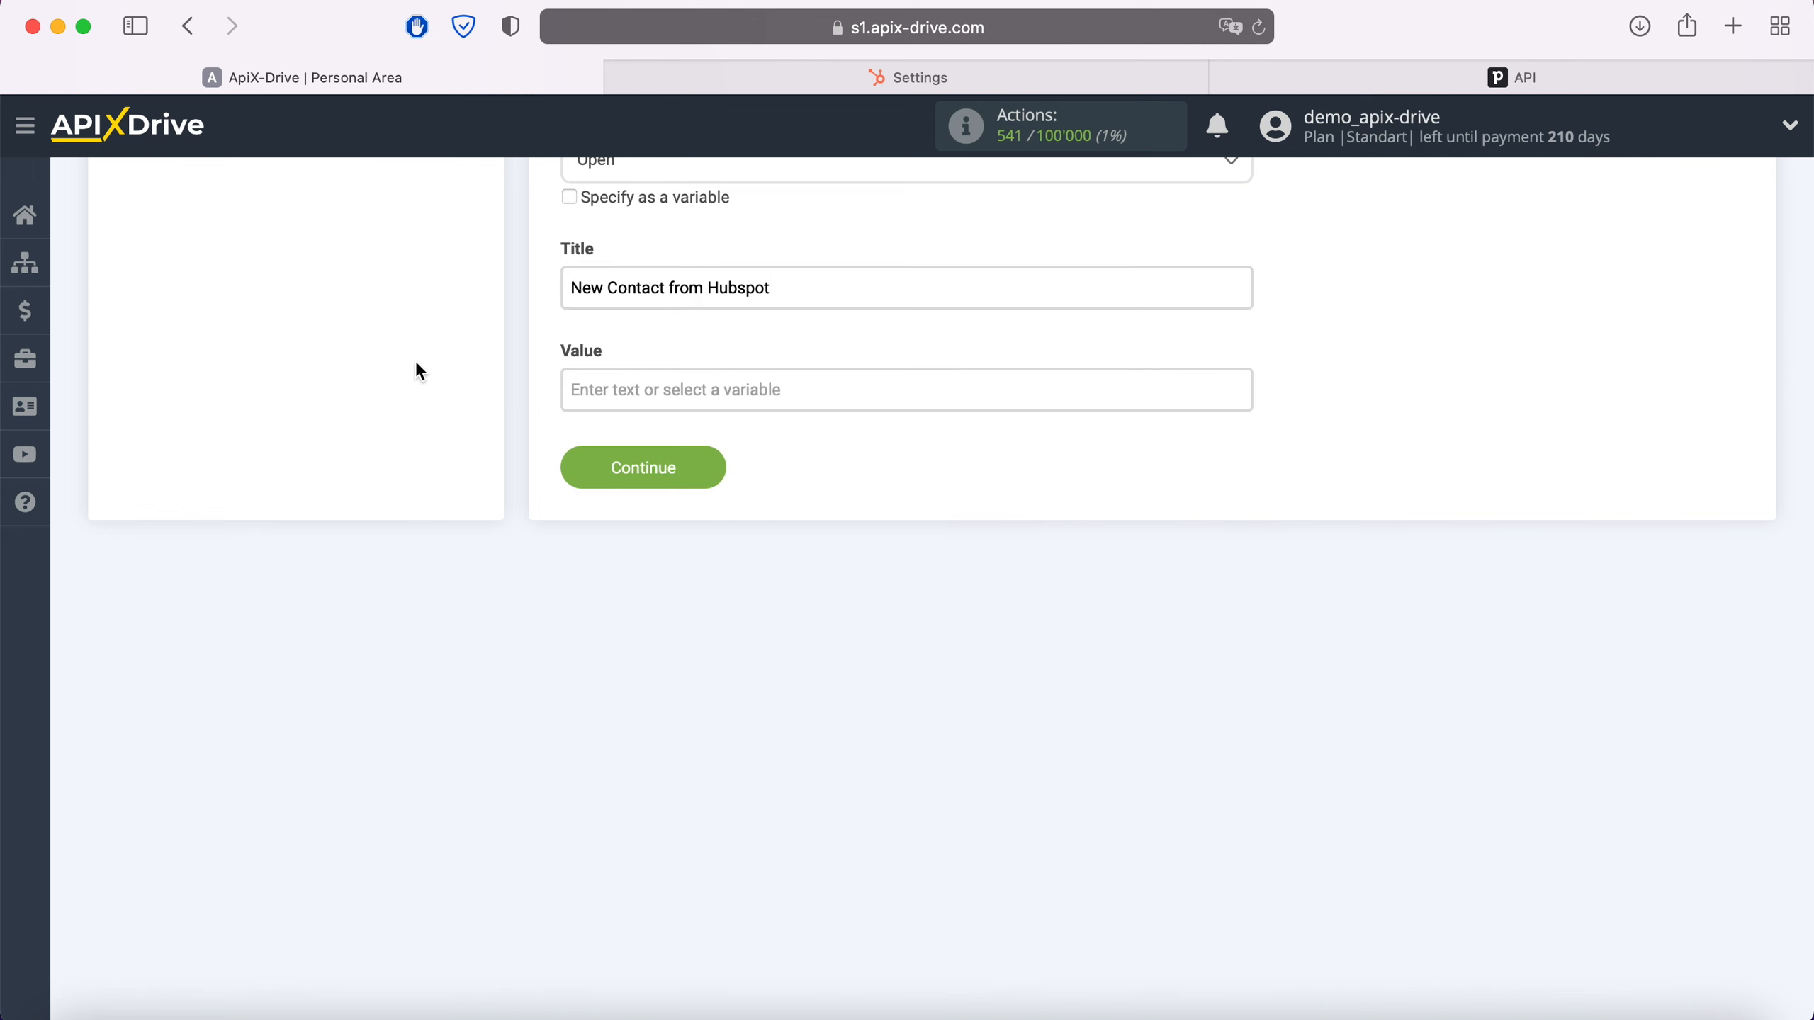
pyautogui.click(800, 289)
pyautogui.scroll(-6, 922, 532)
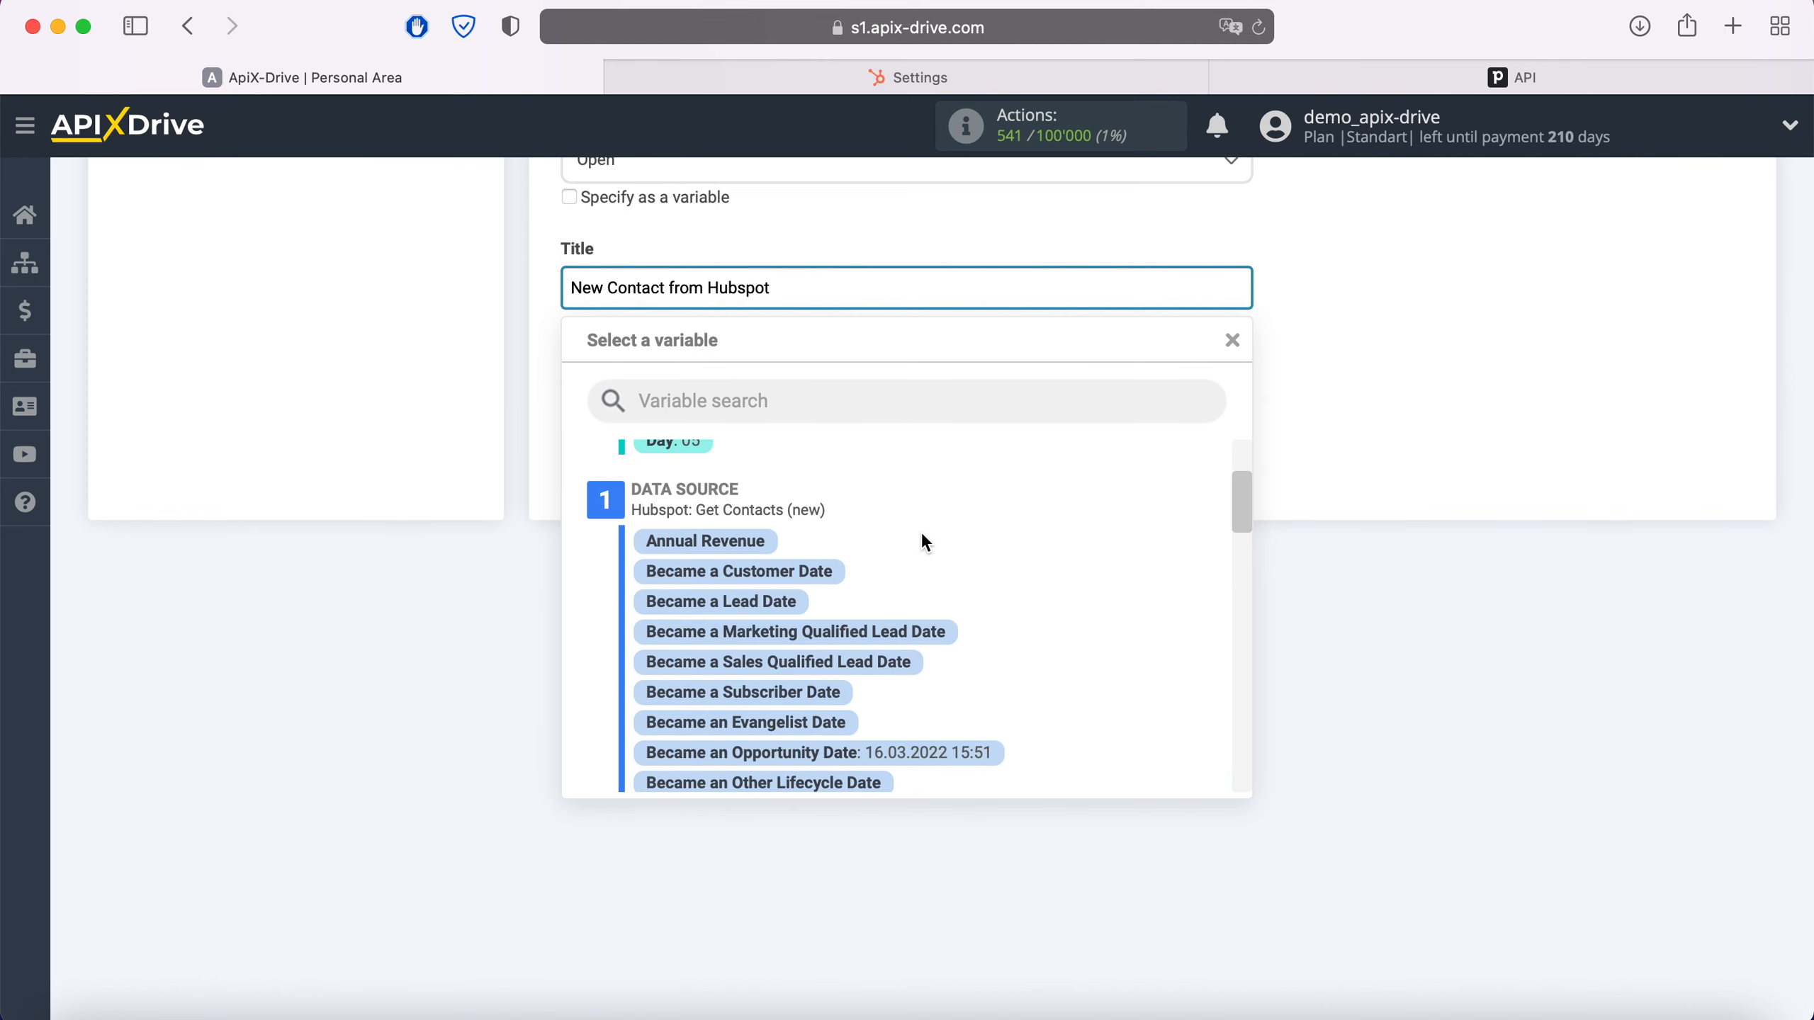
pyautogui.scroll(-5, 923, 543)
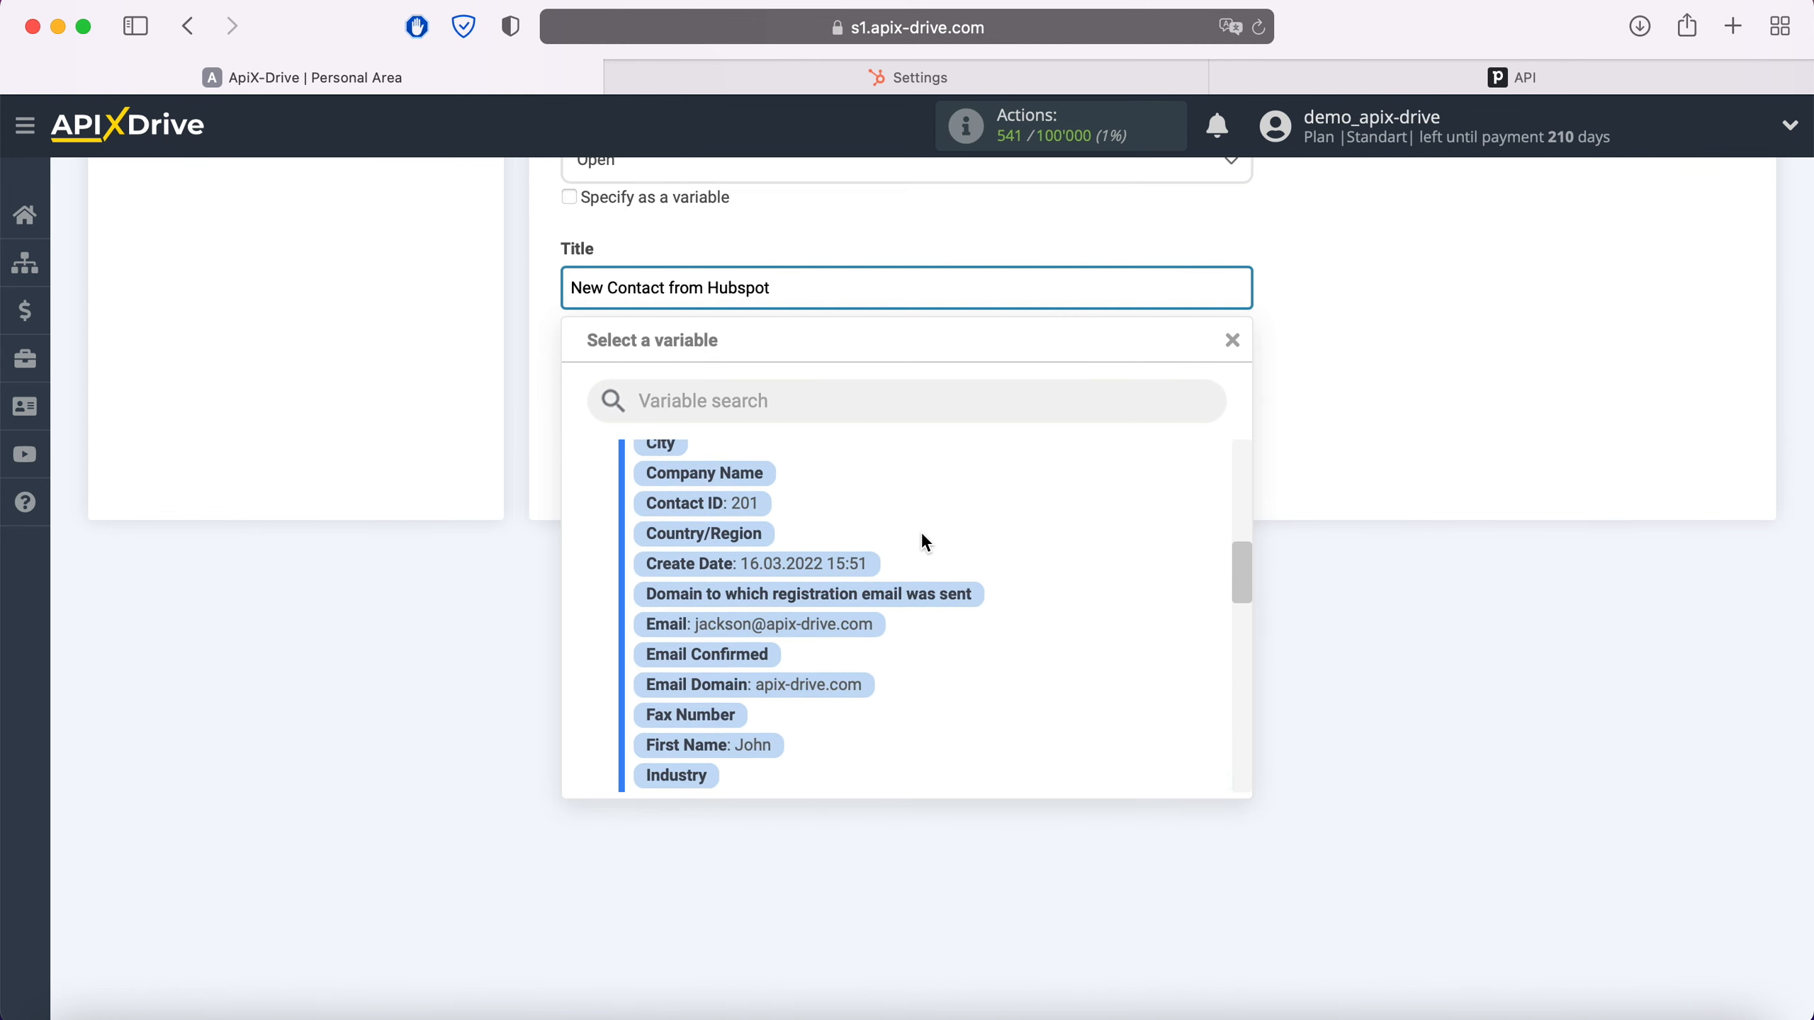
pyautogui.click(755, 615)
pyautogui.click(1085, 286)
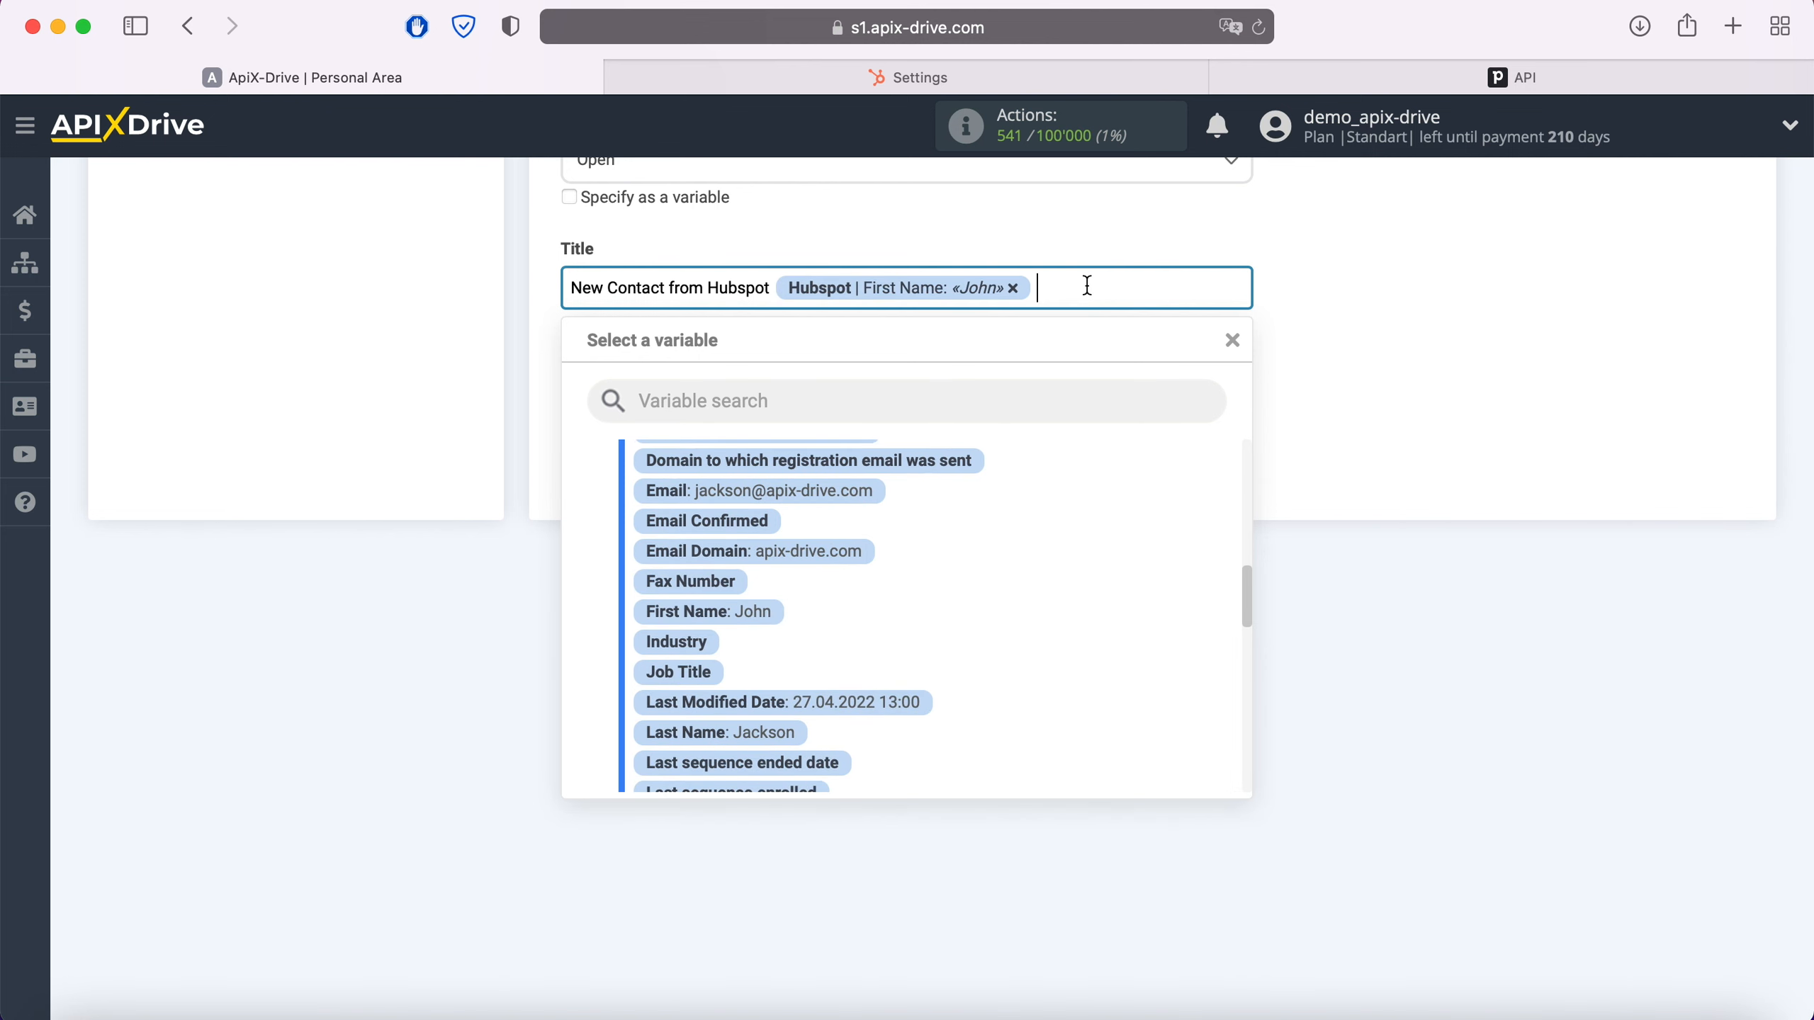
pyautogui.click(783, 736)
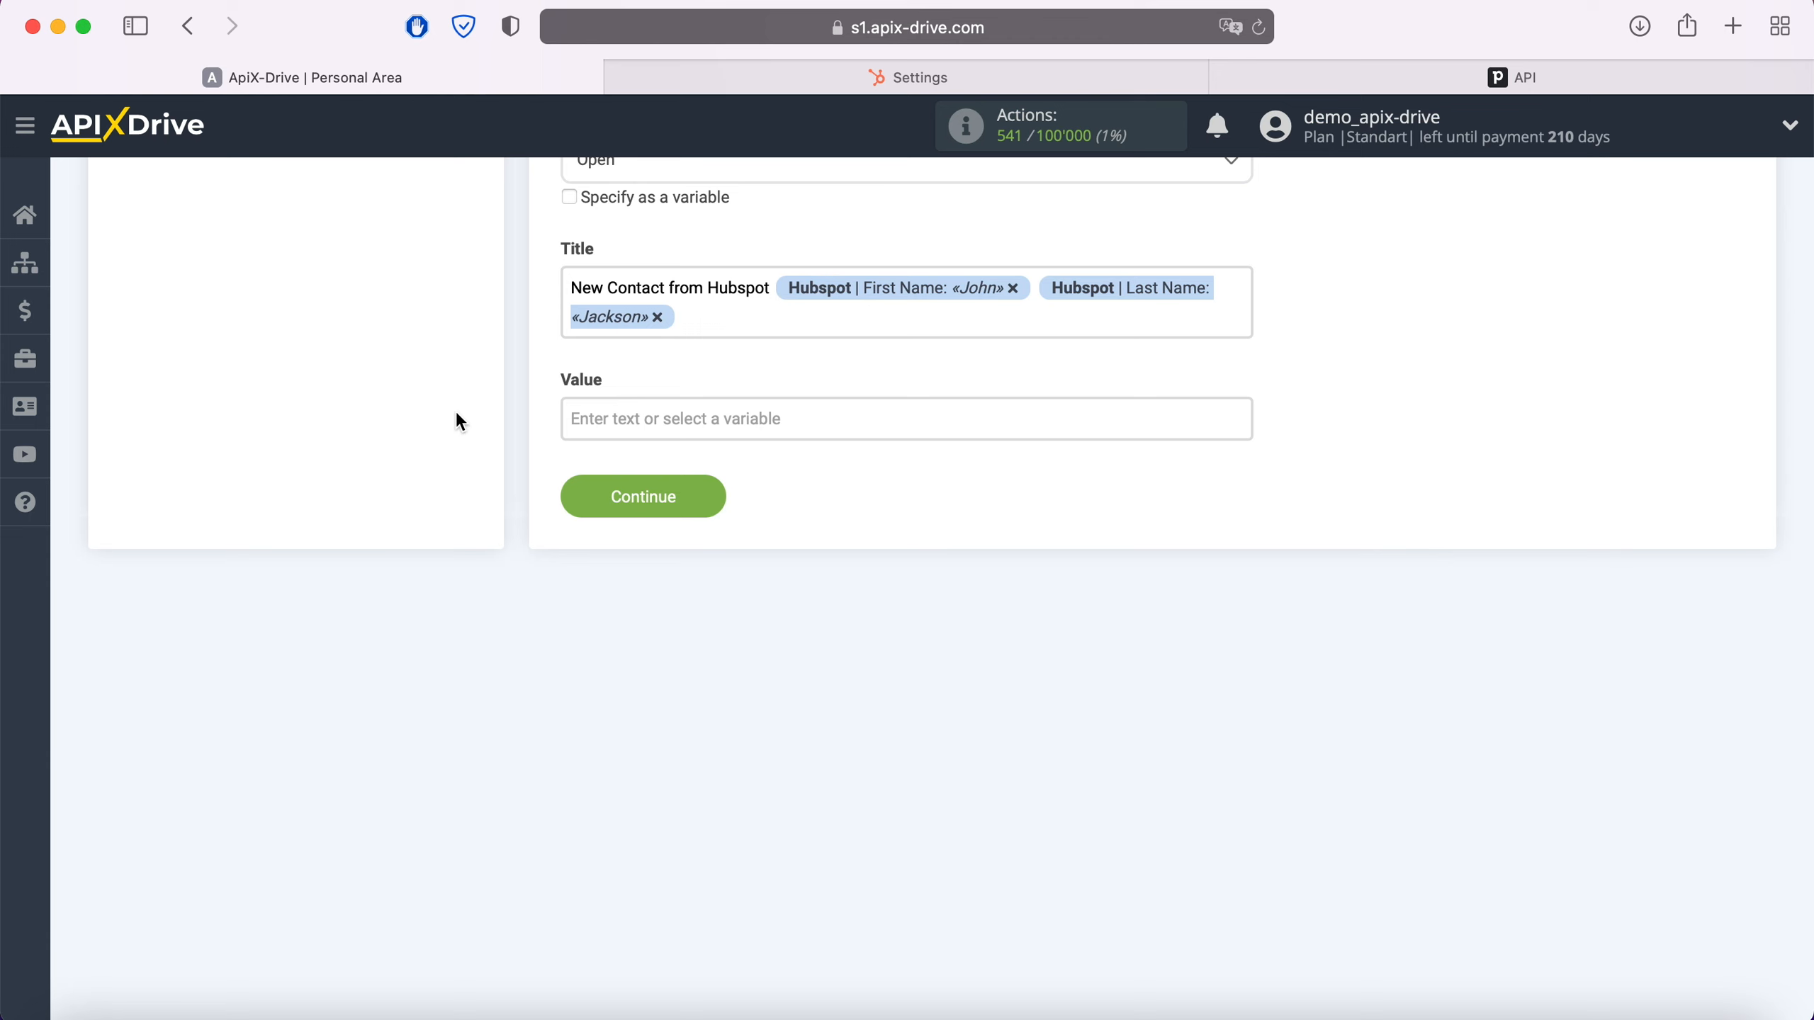
pyautogui.click(713, 495)
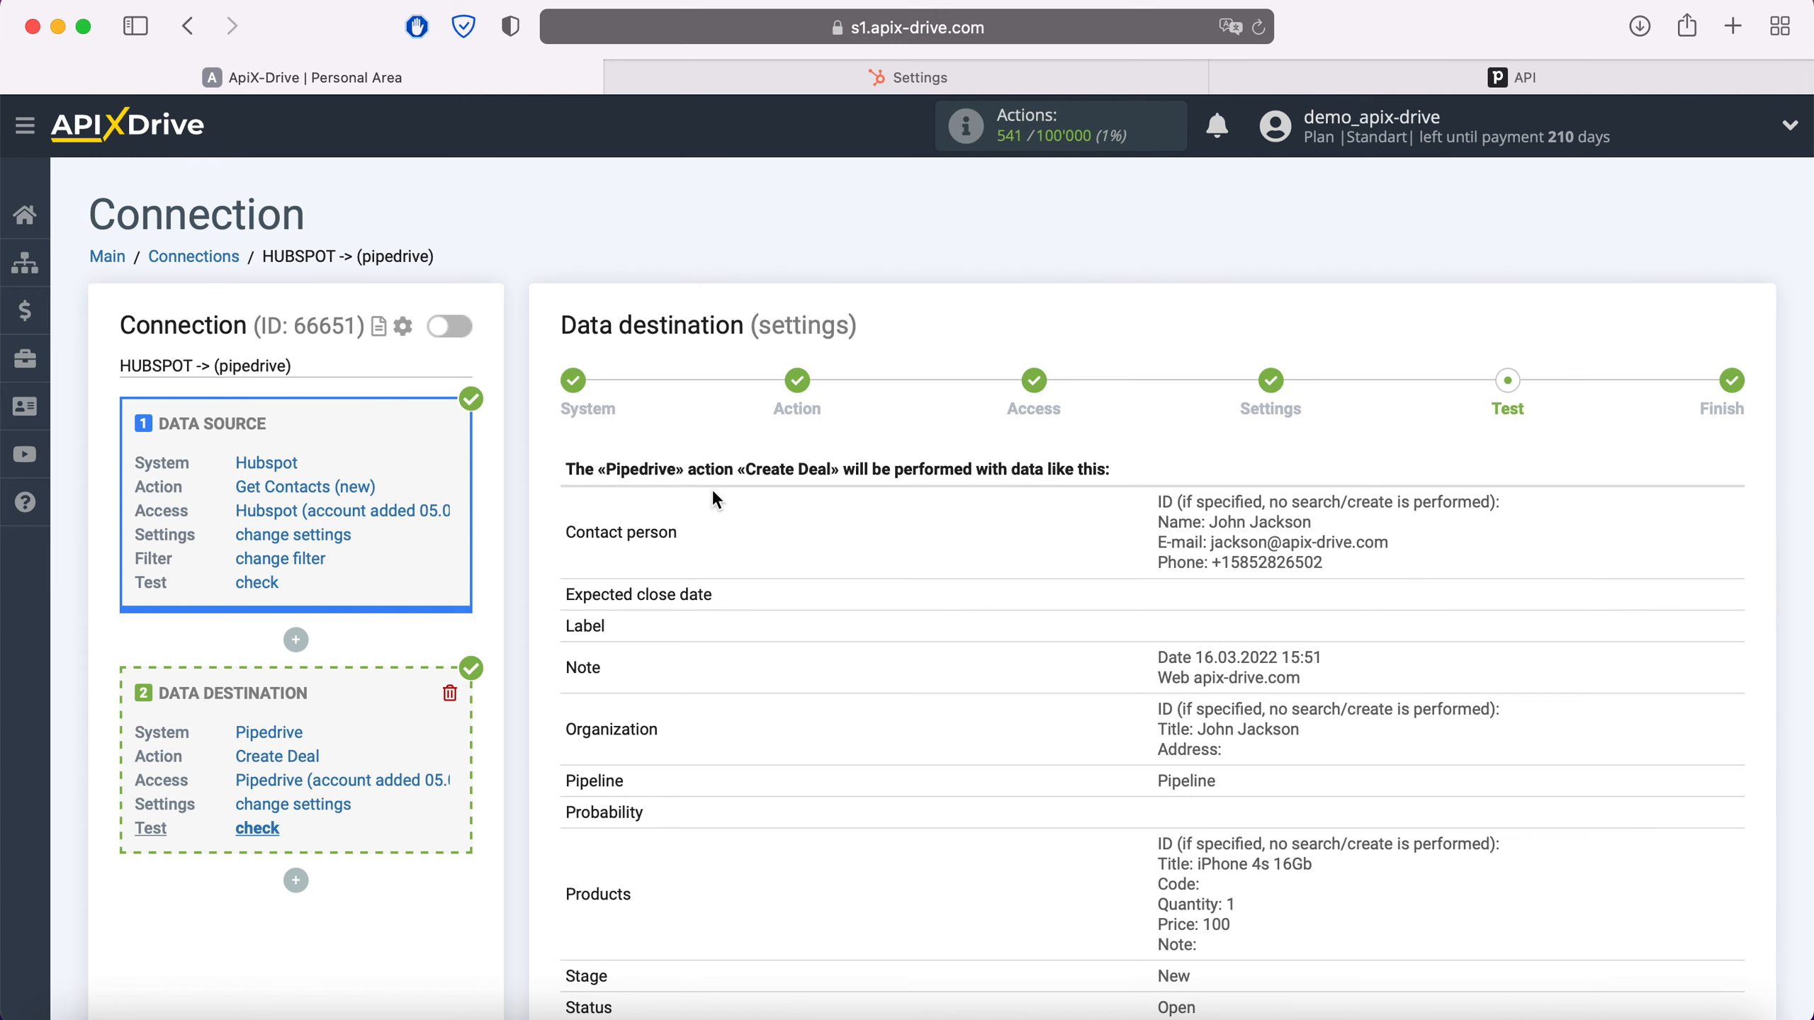
# Send the test deal data to Pipedrive
pyautogui.scroll(-4, 715, 494)
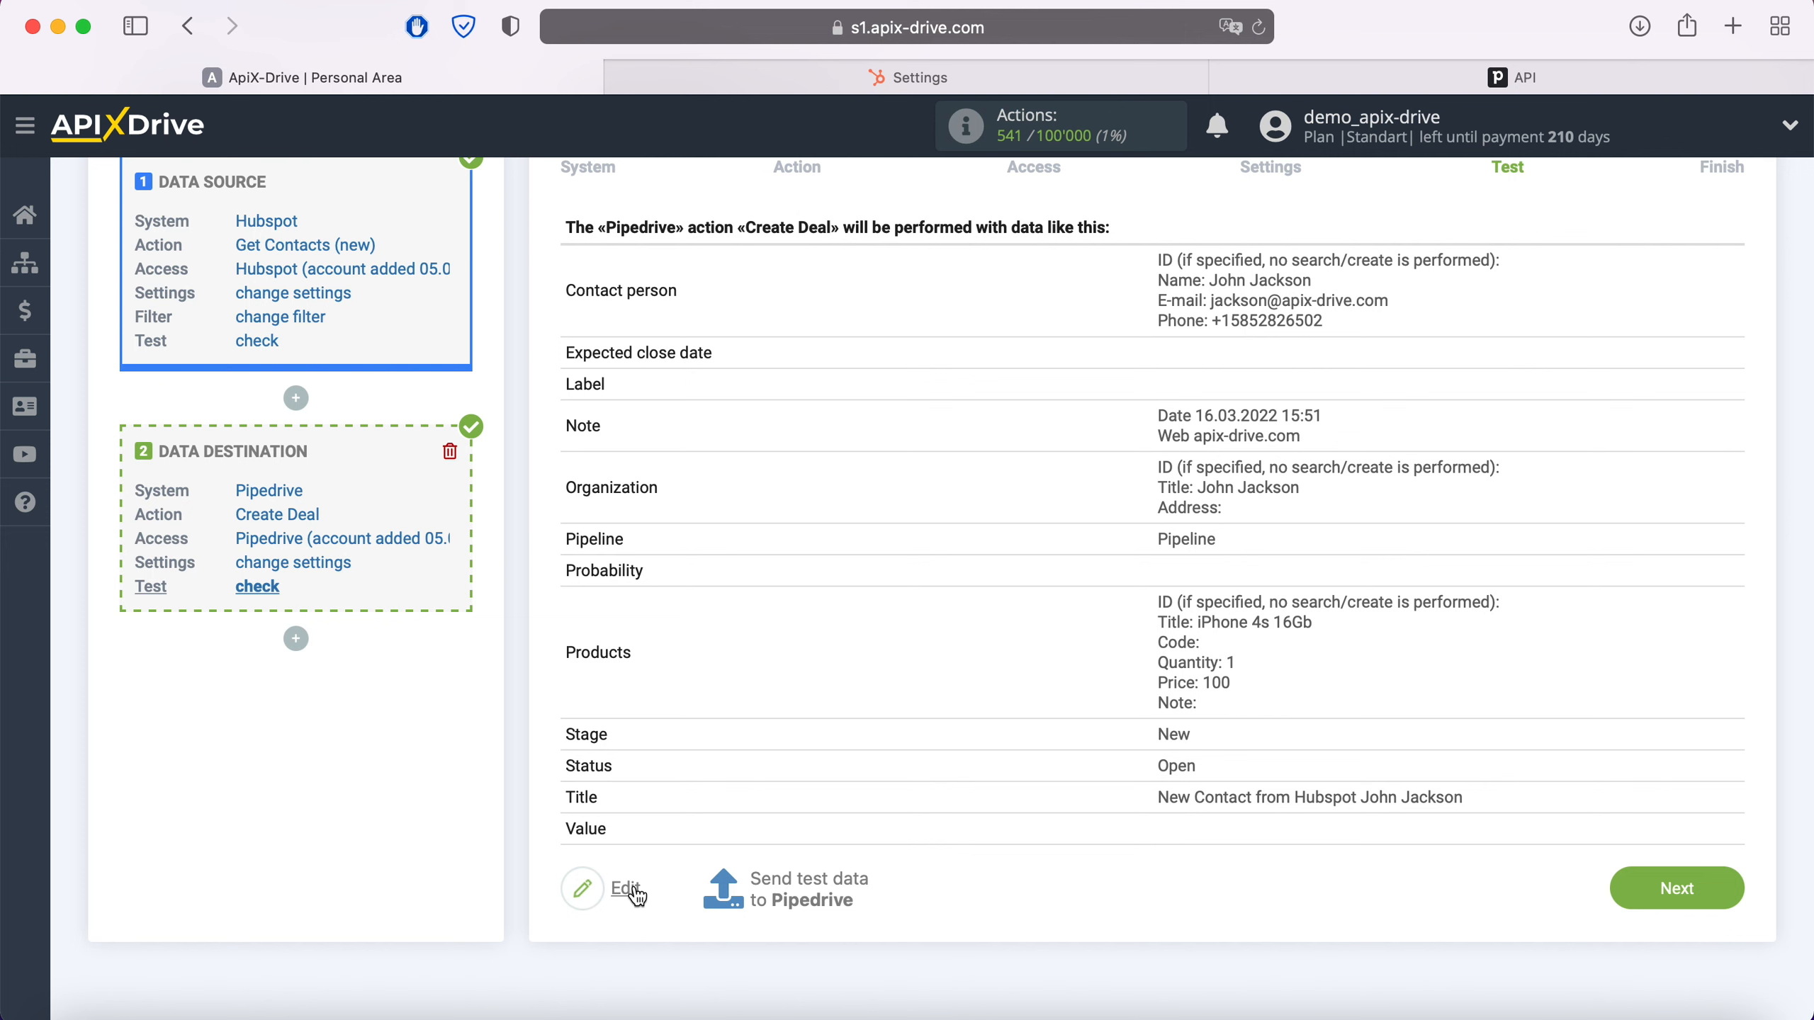
pyautogui.click(808, 886)
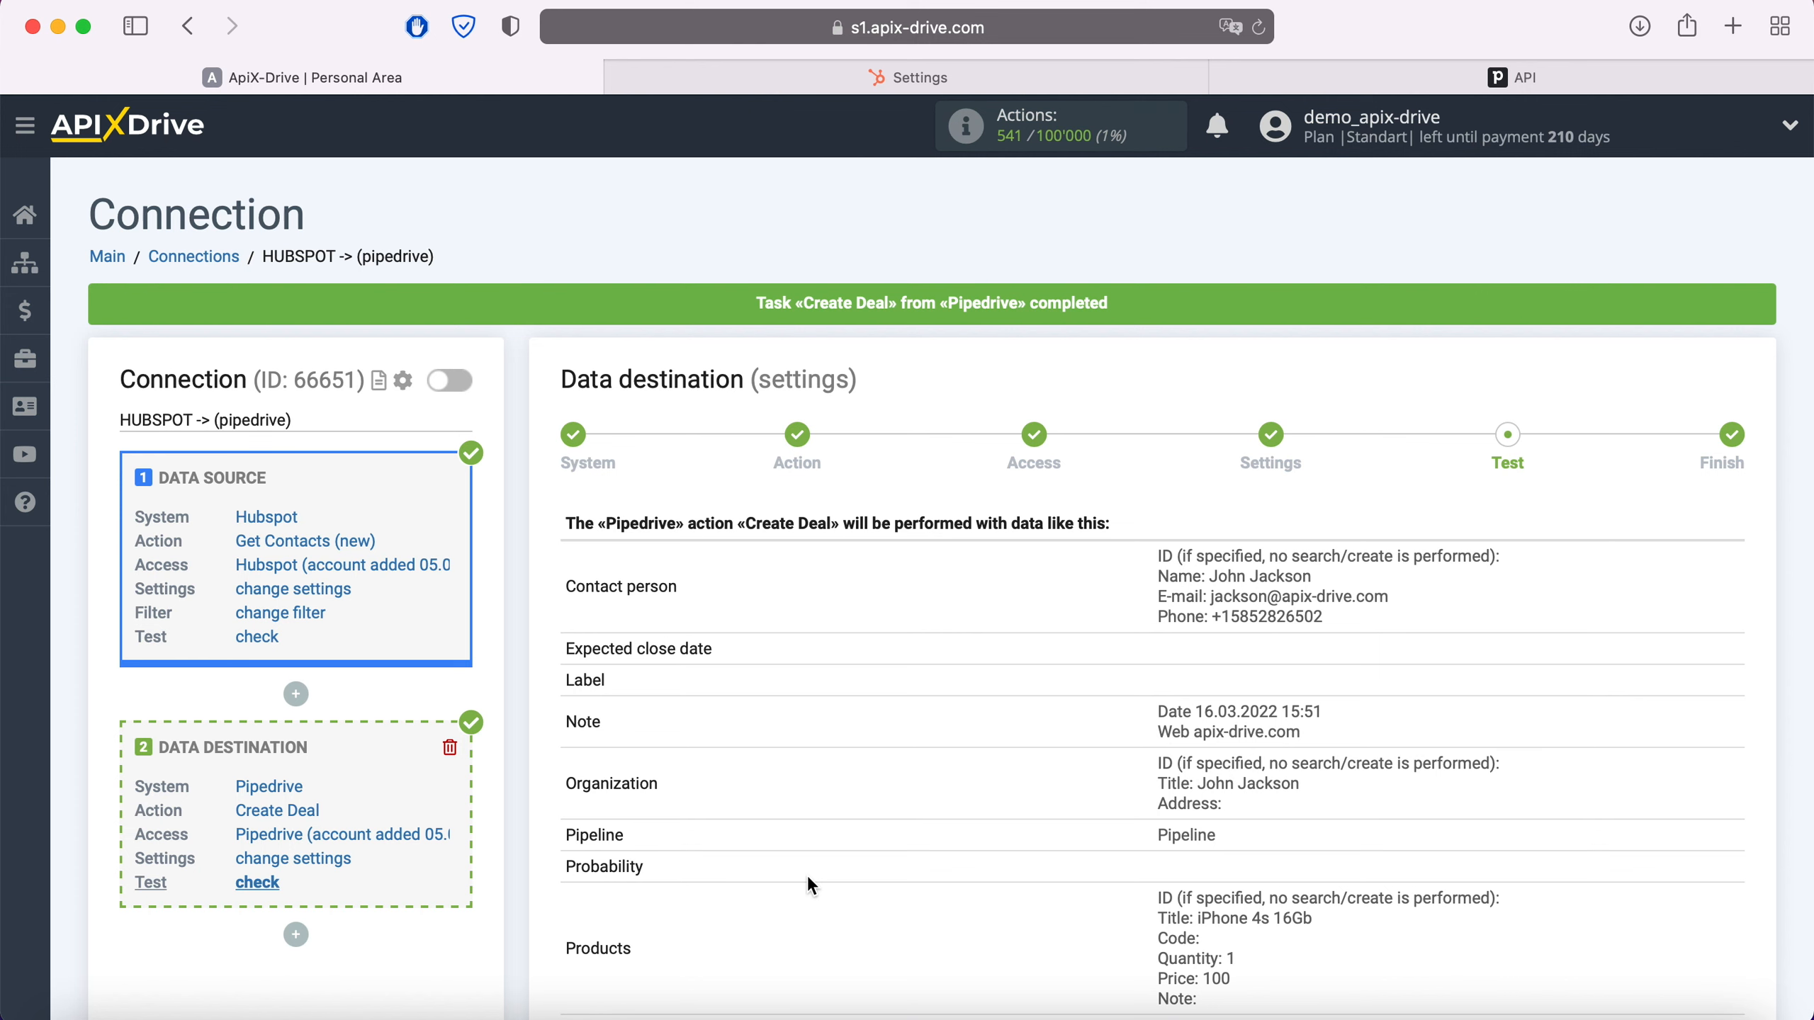
# In Pipedrive, open the new $100 'New Contact from Hubspot' deal and review its stage, note and person details
pyautogui.click(1270, 80)
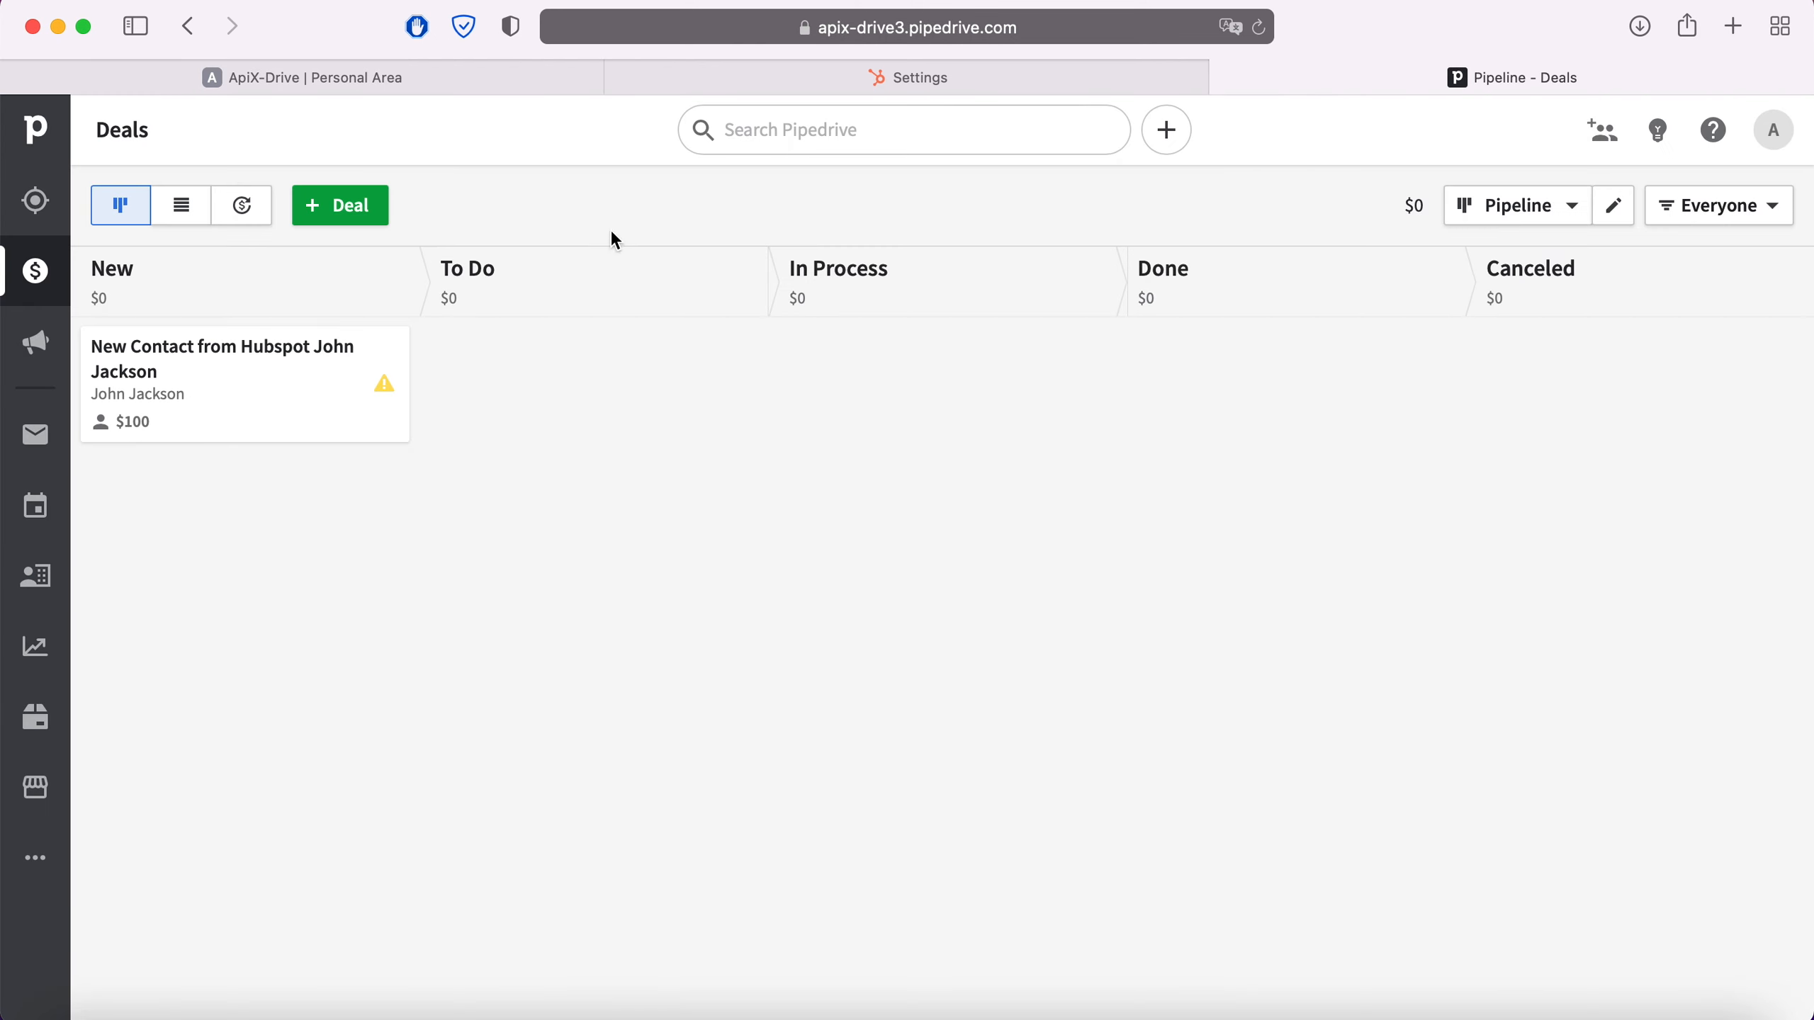
pyautogui.click(323, 368)
pyautogui.scroll(-3, 324, 366)
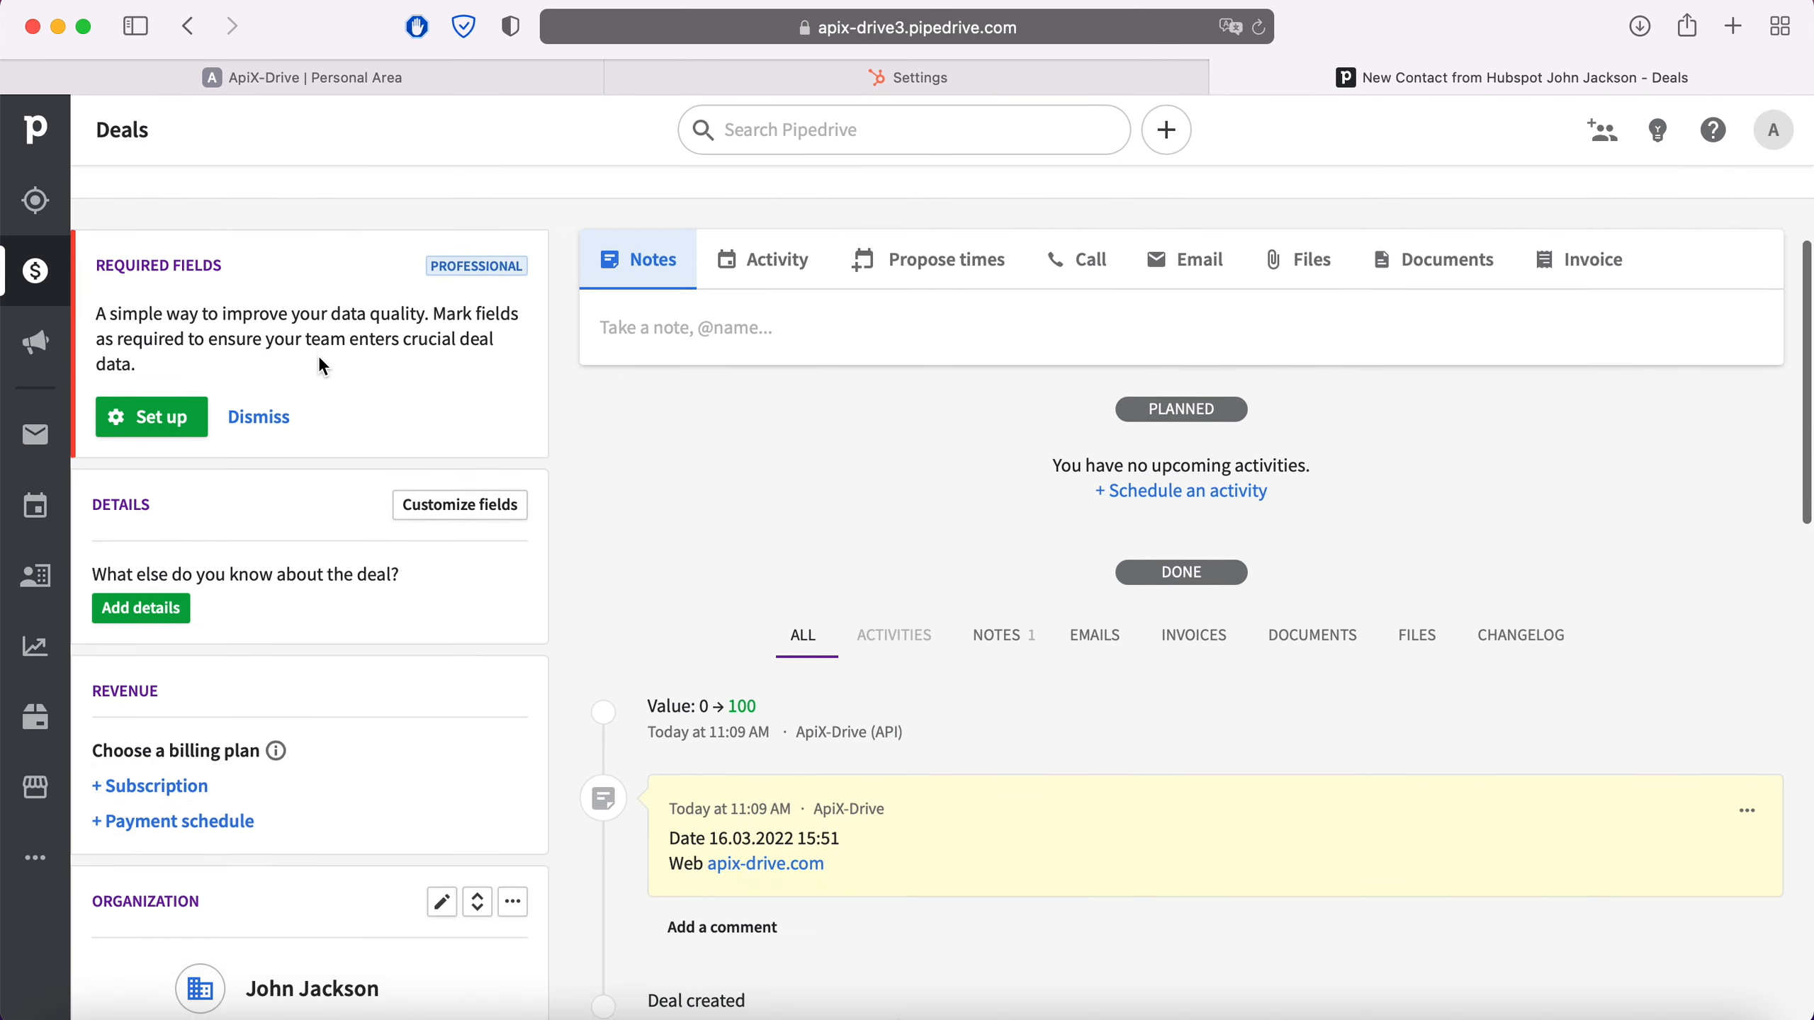
pyautogui.scroll(-10, 323, 366)
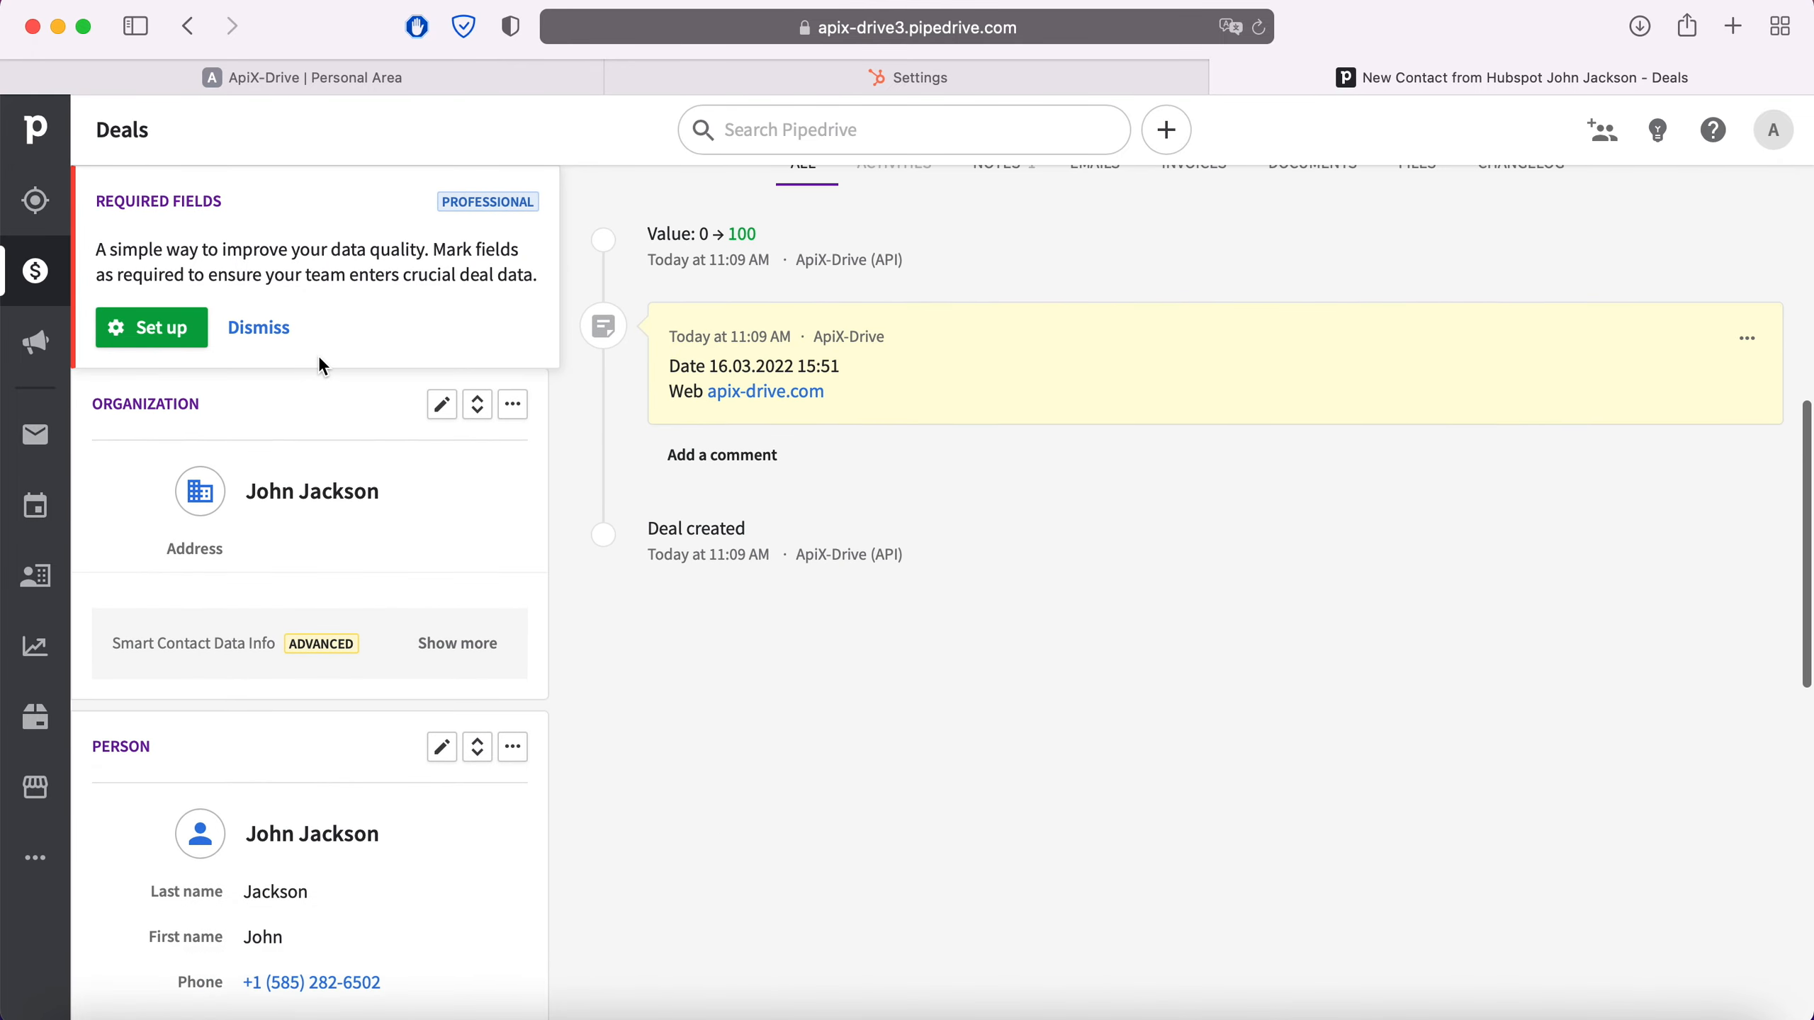
pyautogui.scroll(-1, 323, 366)
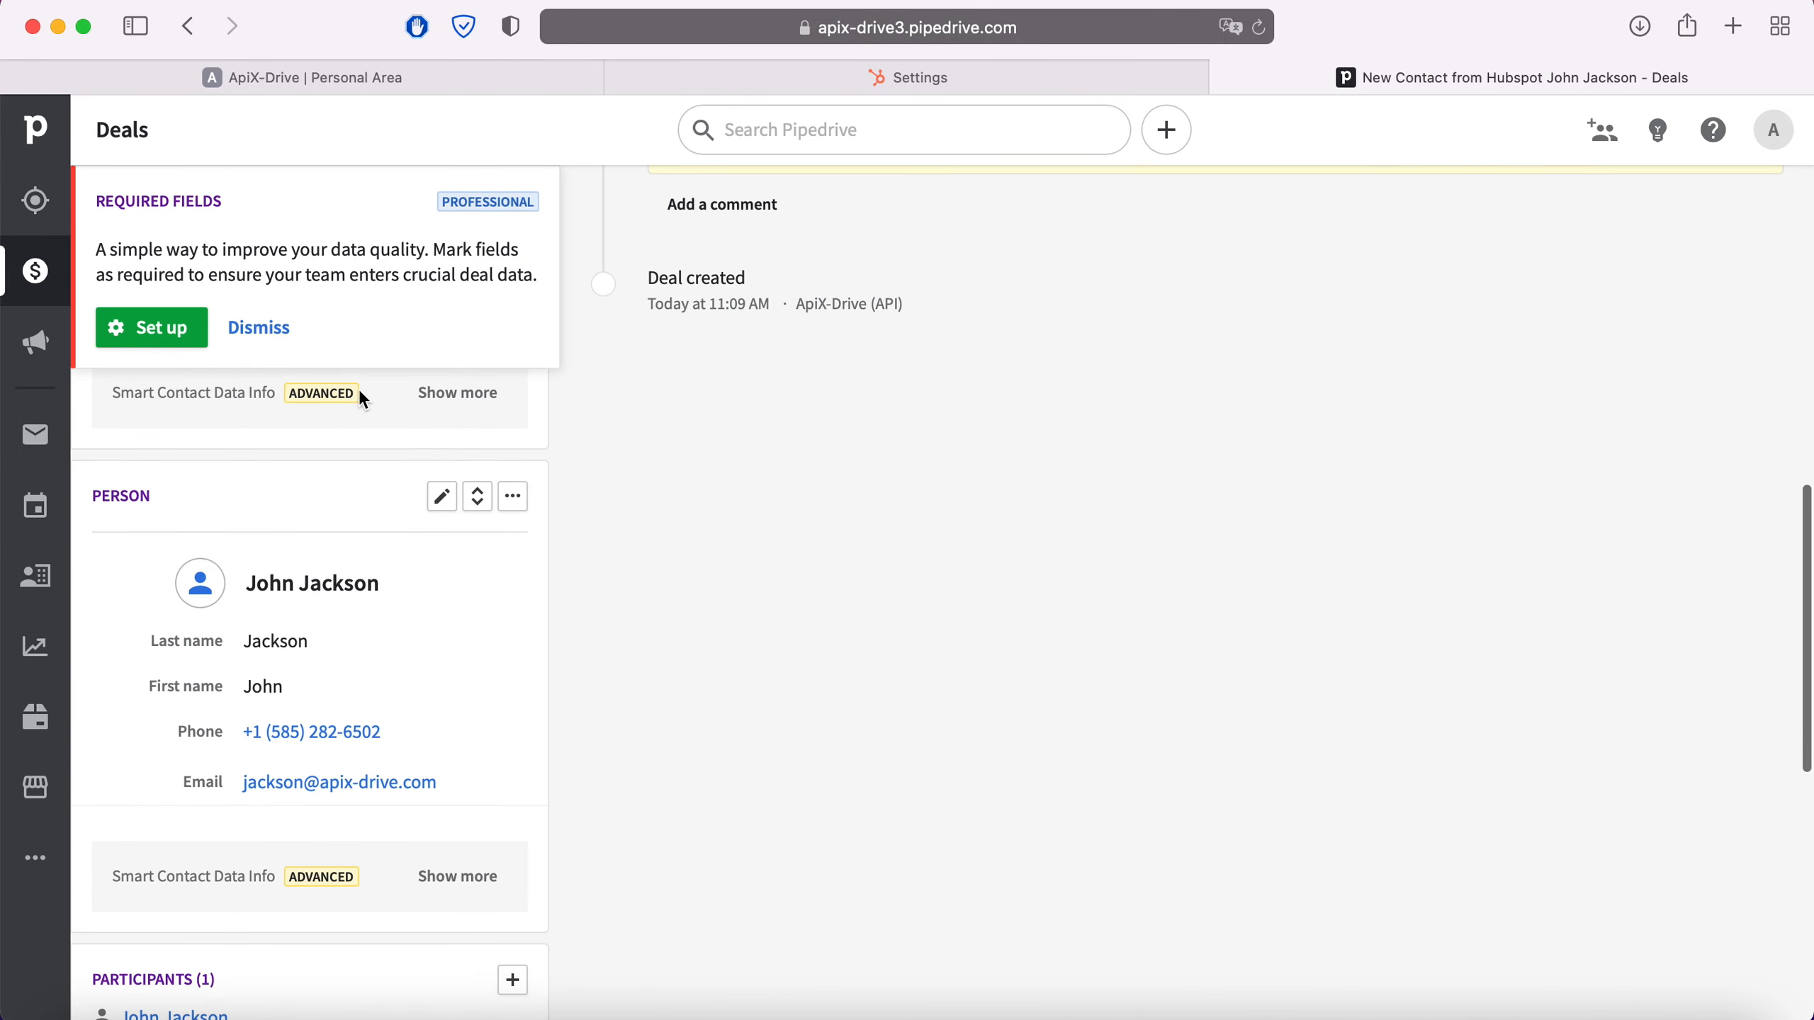
pyautogui.scroll(-2, 750, 680)
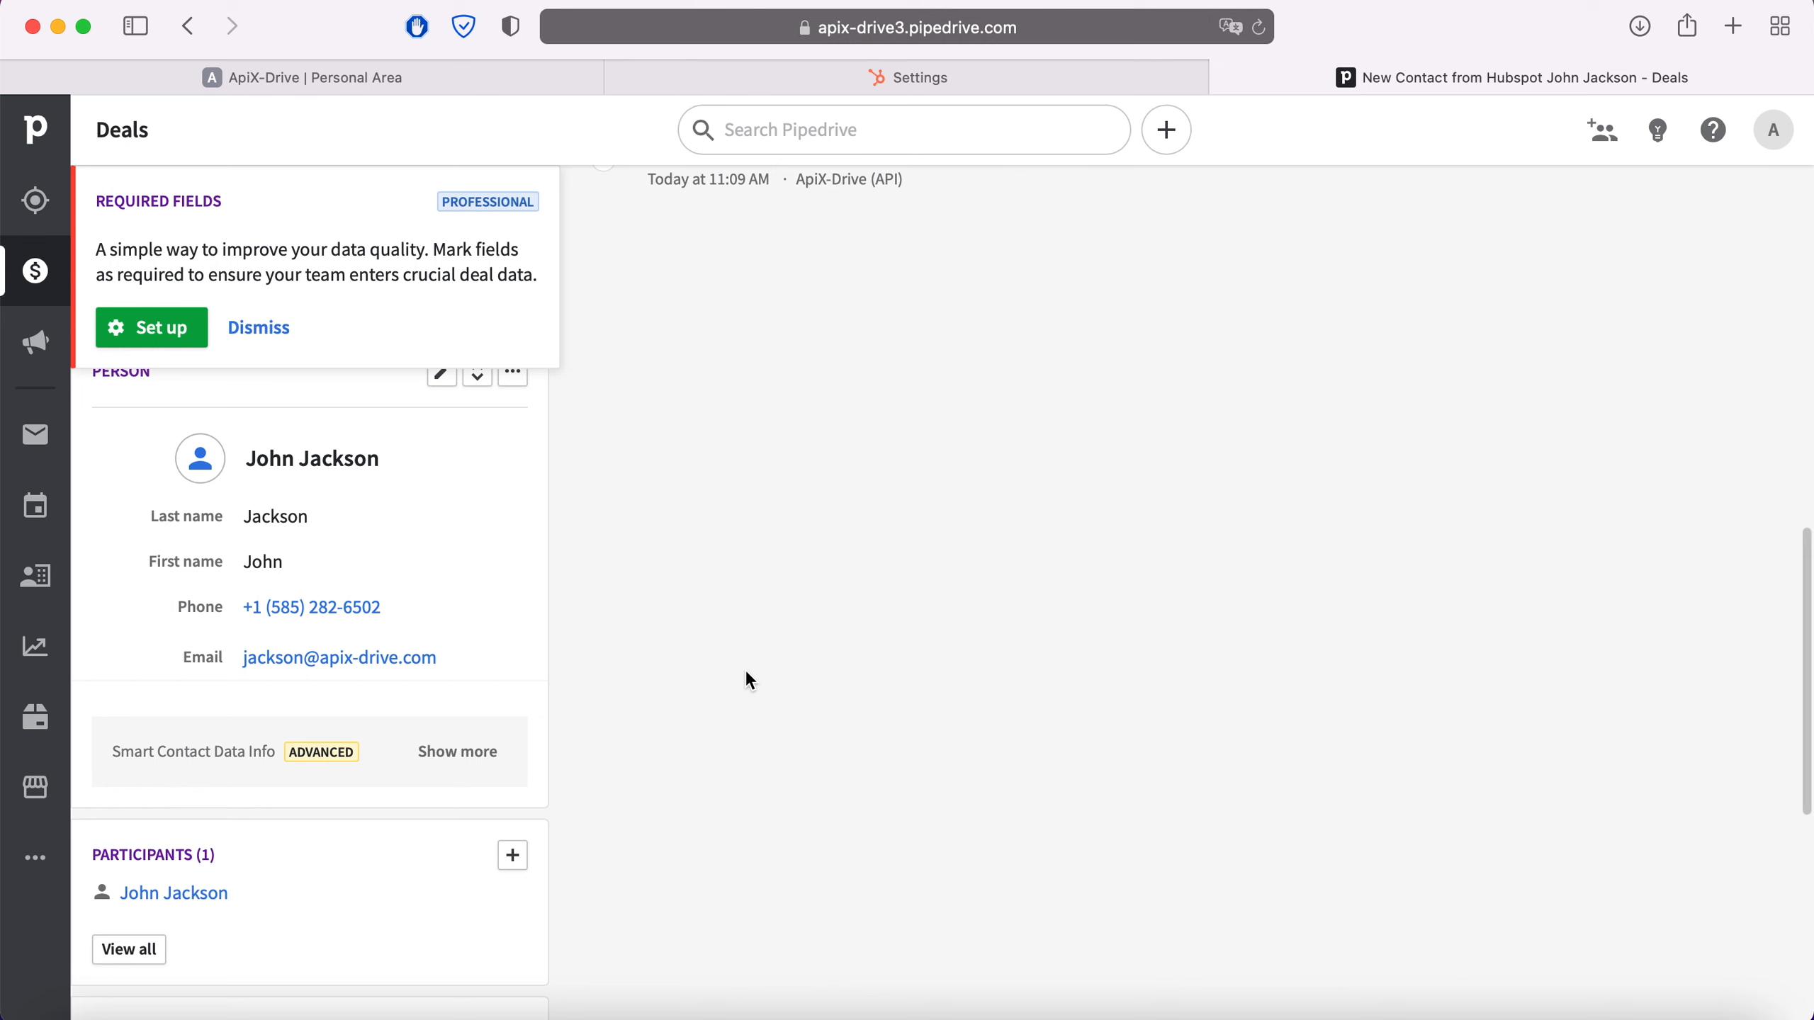
pyautogui.scroll(10, 749, 680)
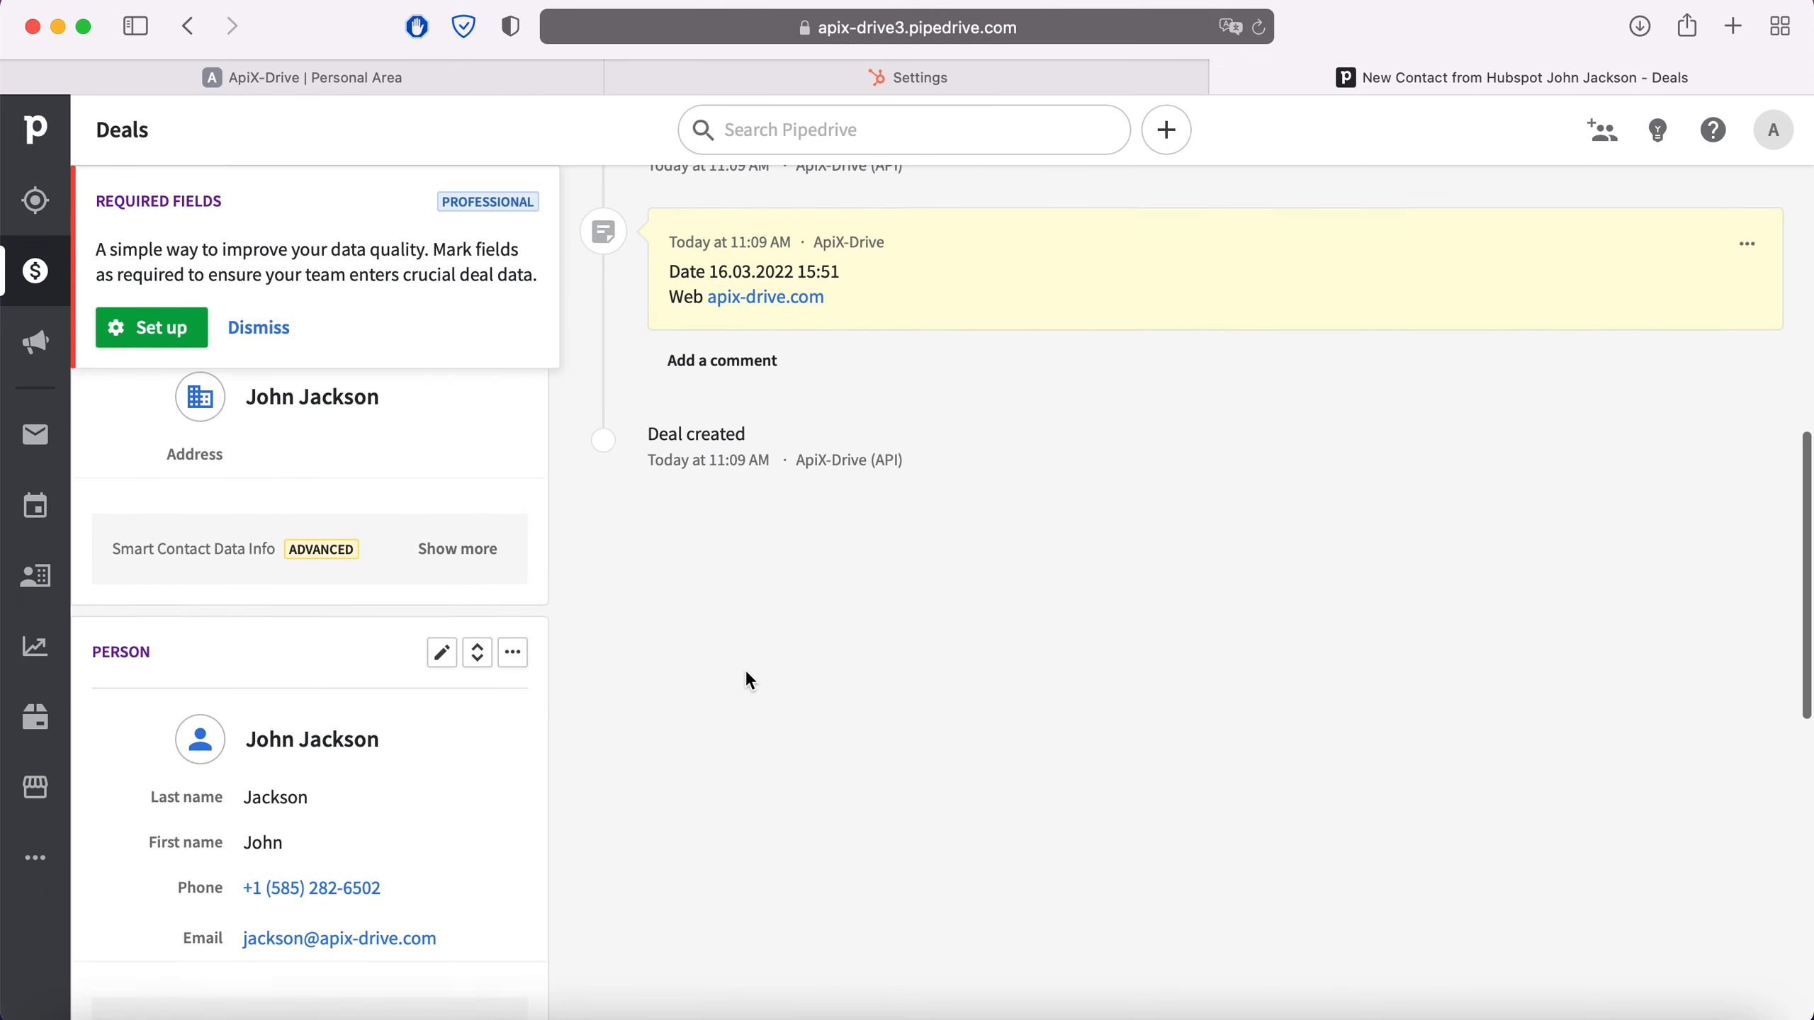
pyautogui.scroll(4, 748, 681)
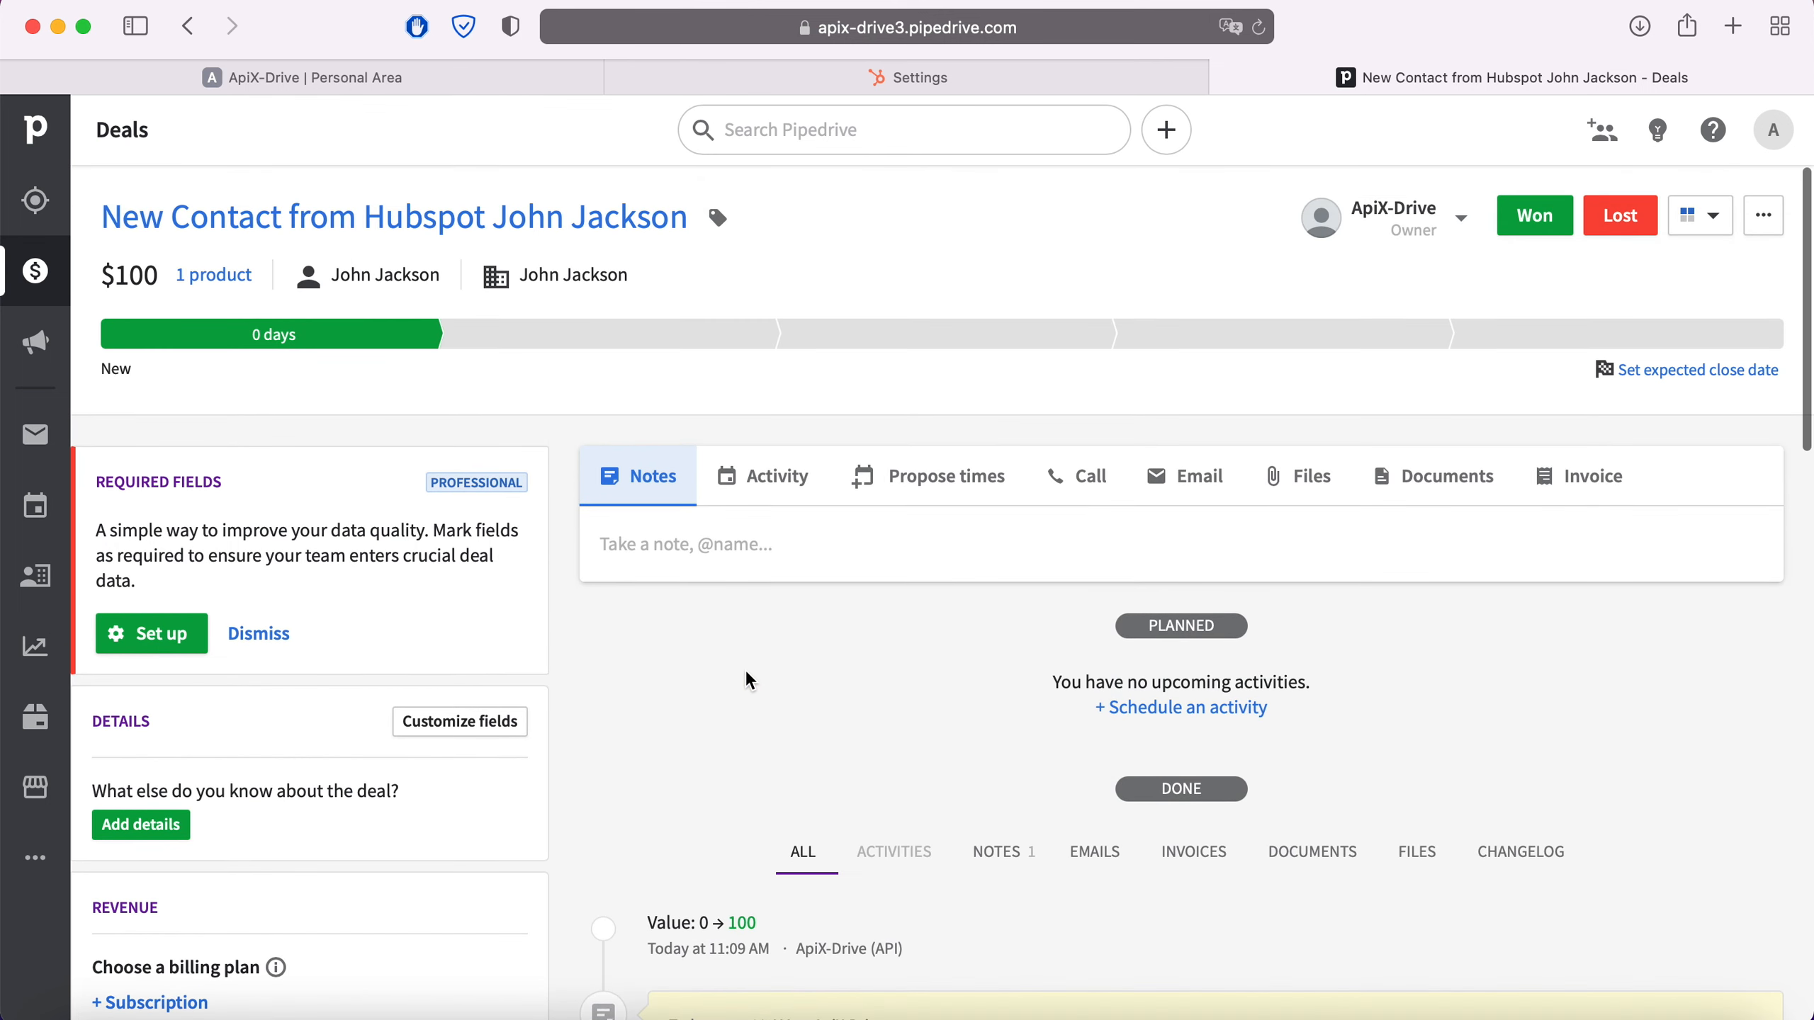
# Back in ApiX-Drive, finish testing and enable auto-update for the connection
pyautogui.click(364, 77)
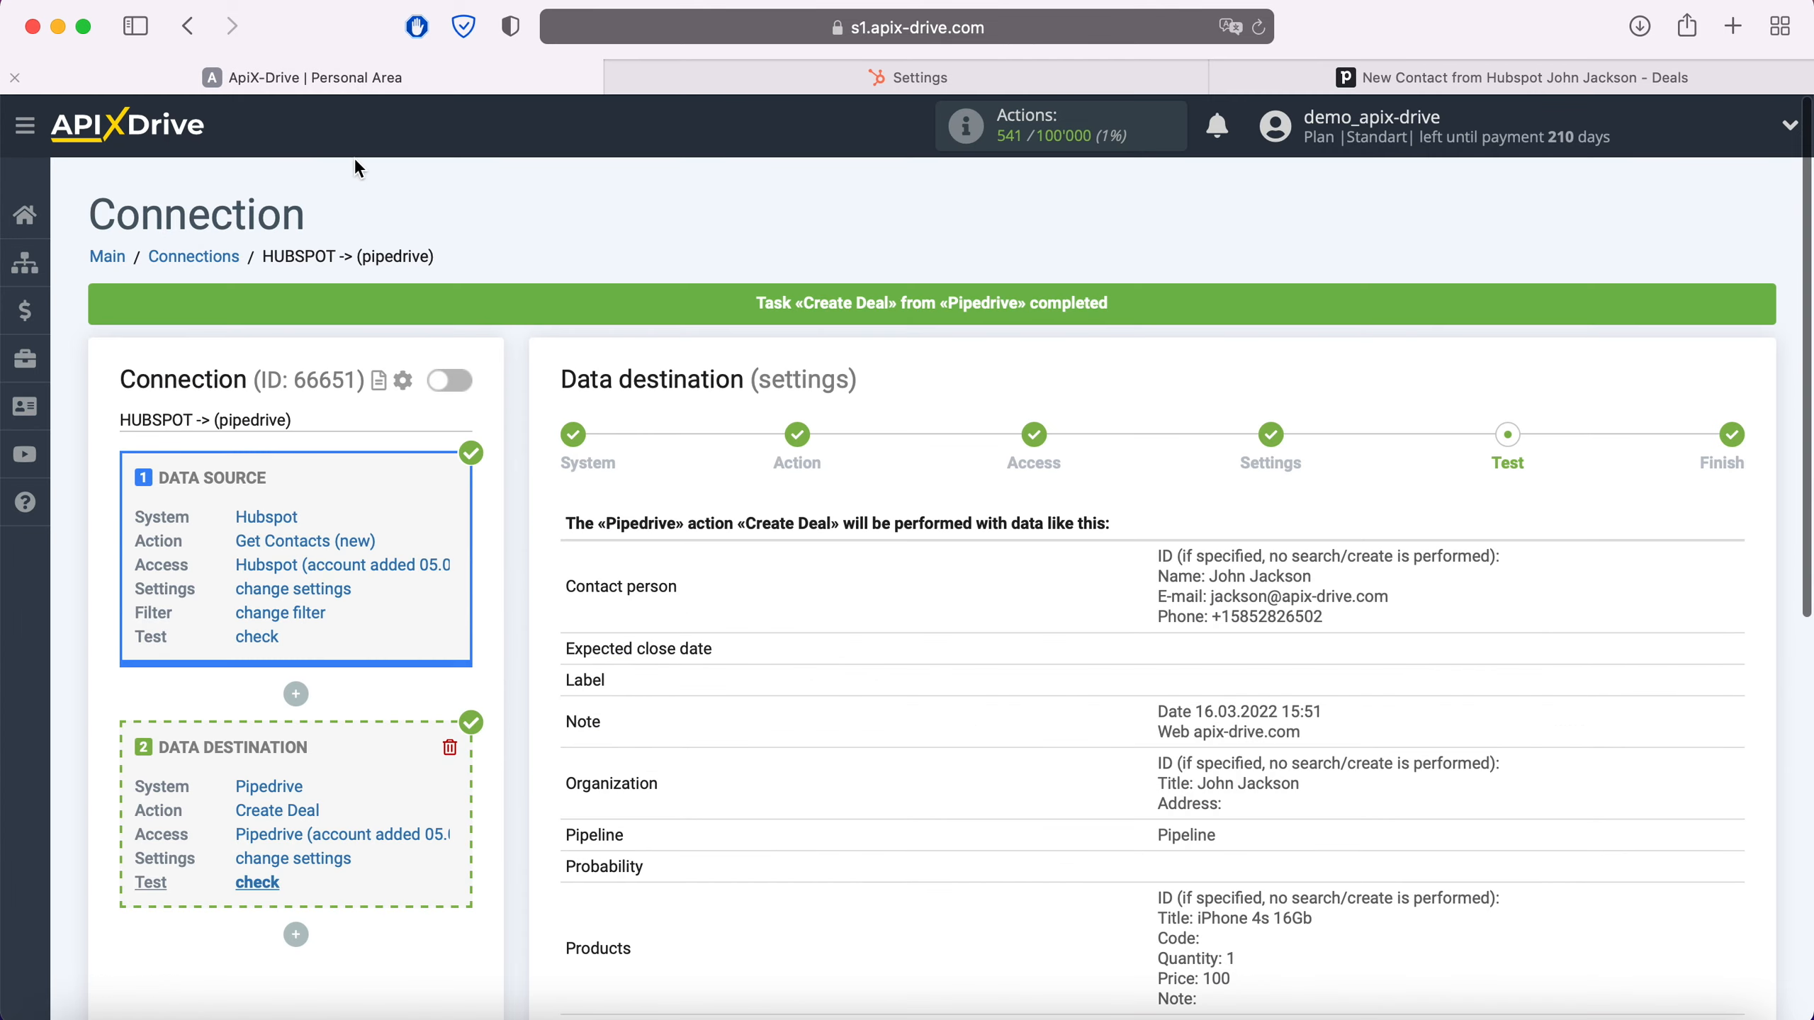
pyautogui.scroll(-5, 1522, 697)
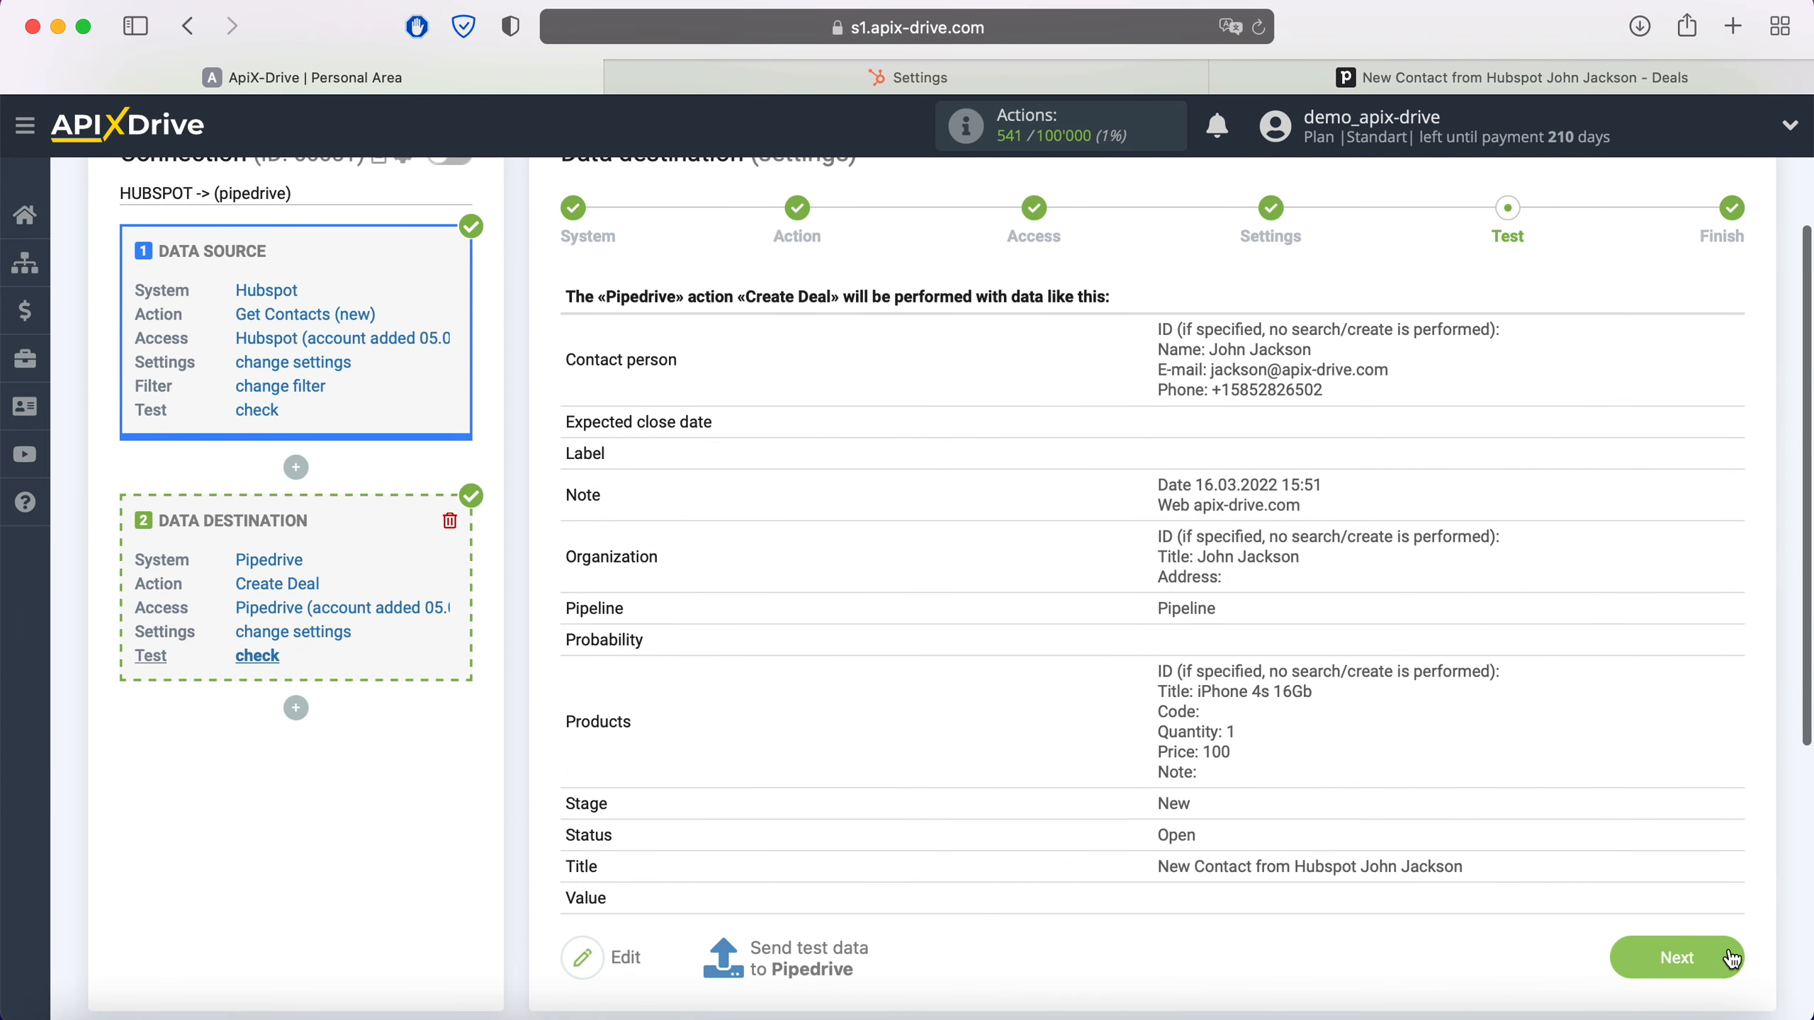
pyautogui.click(1732, 958)
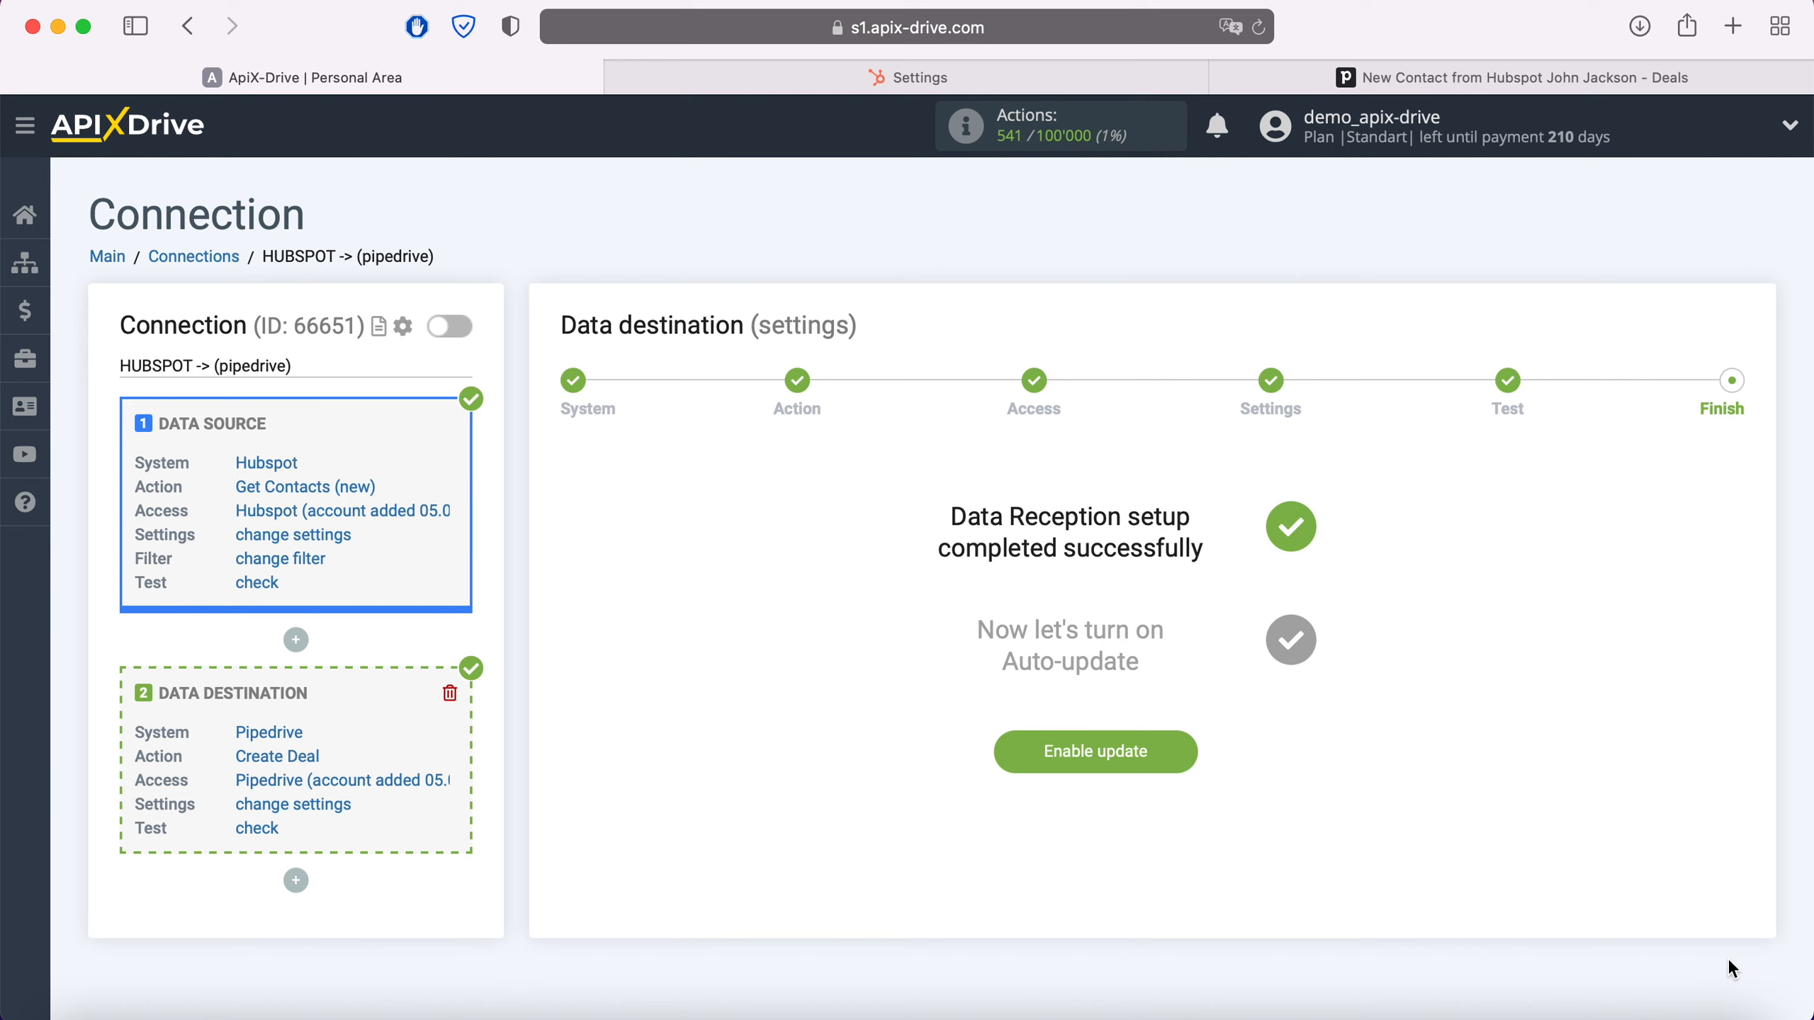
pyautogui.click(1178, 748)
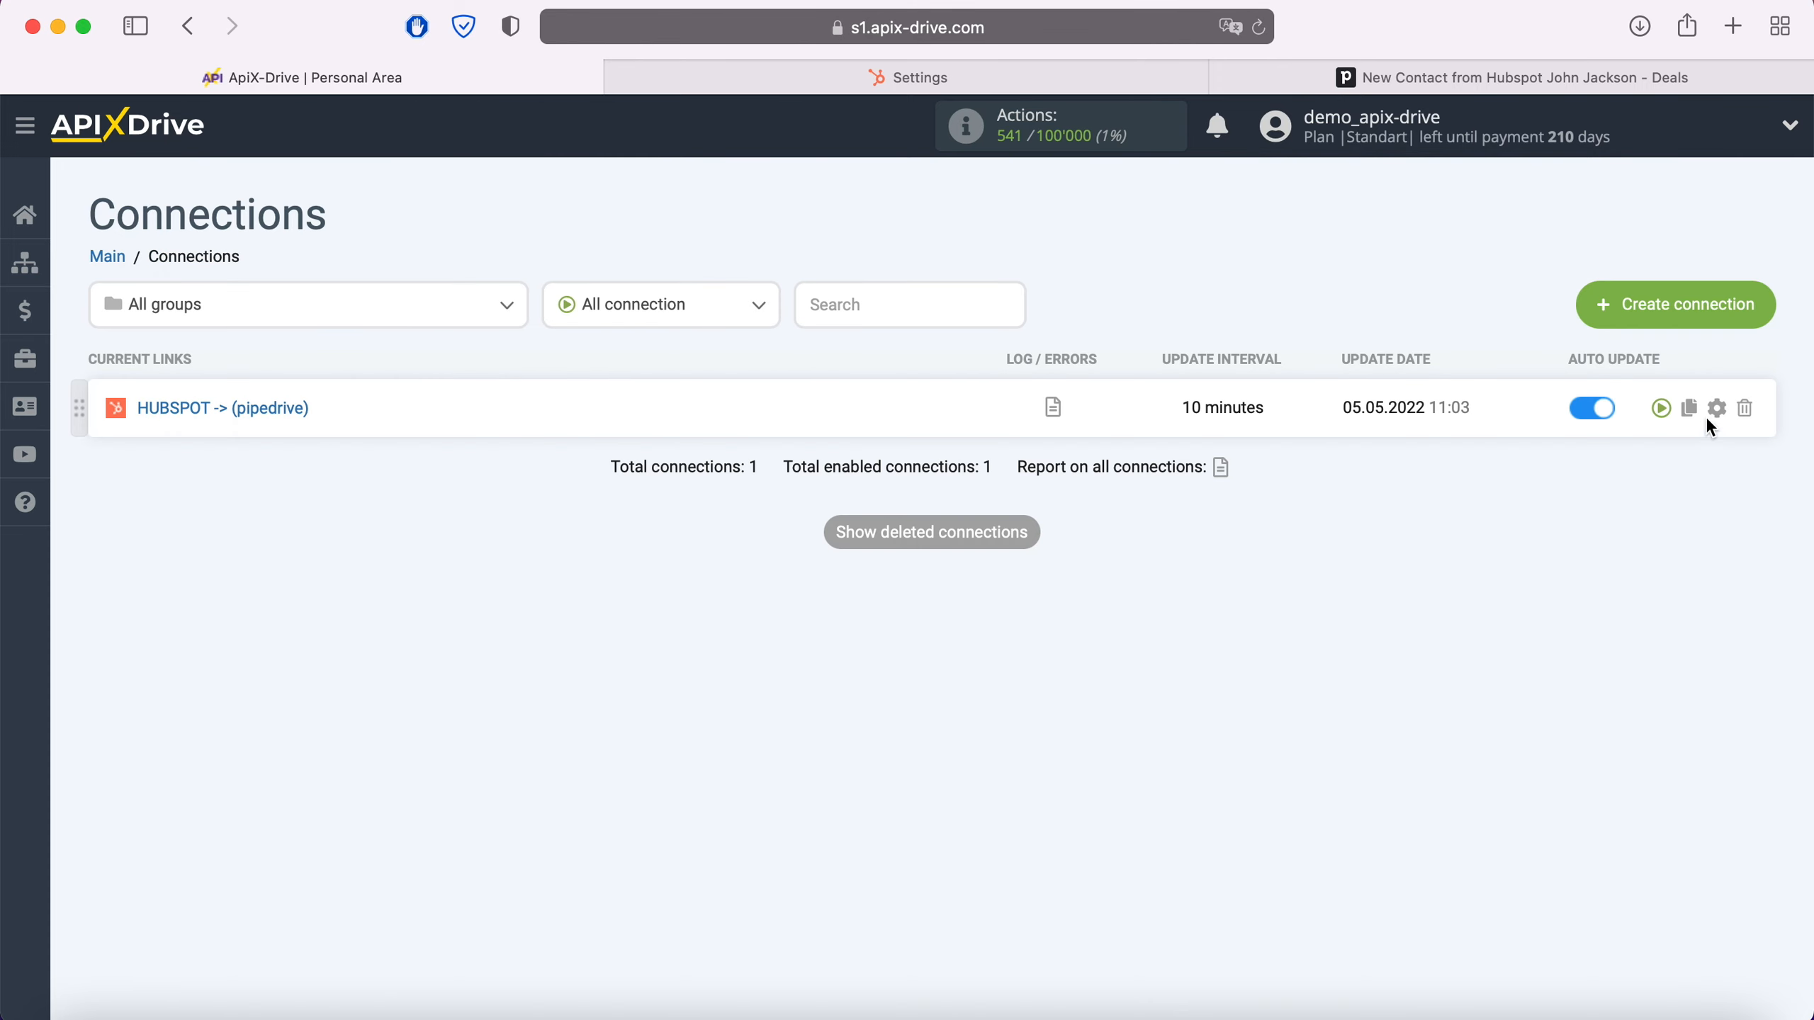
# Set the connection's update interval to 5 minutes and save the settings
pyautogui.click(1717, 414)
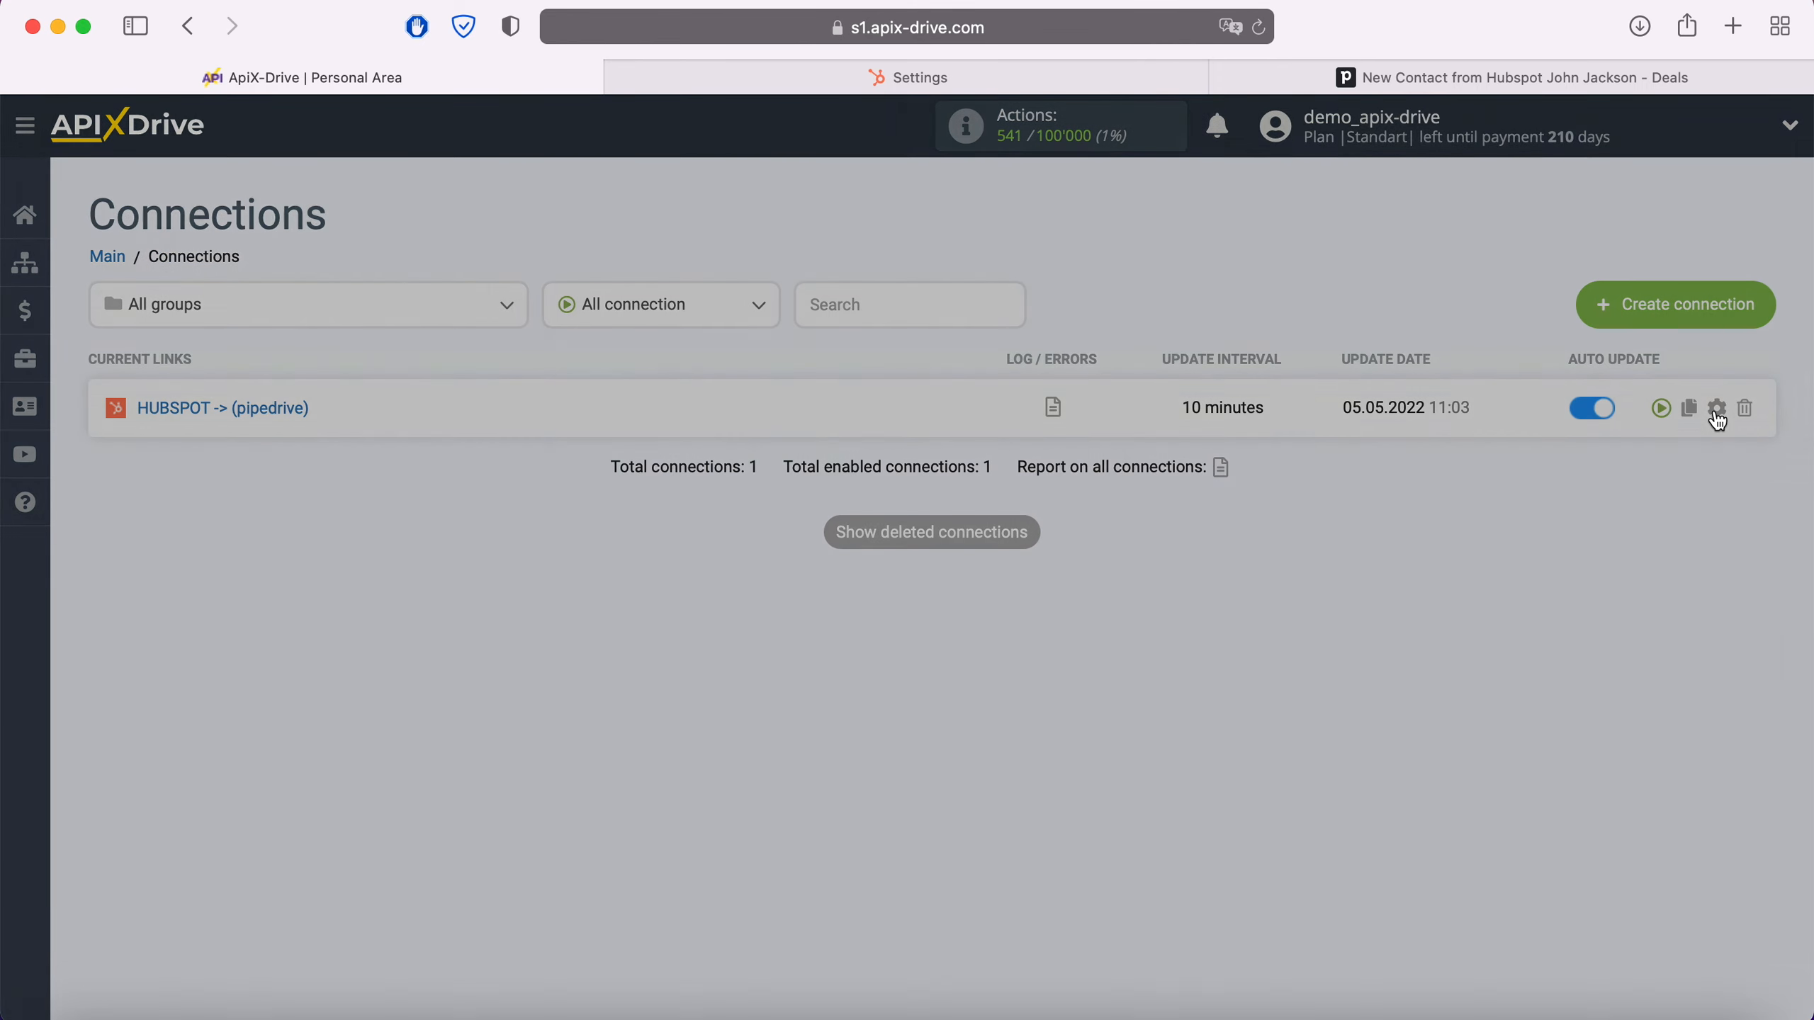
pyautogui.click(1077, 581)
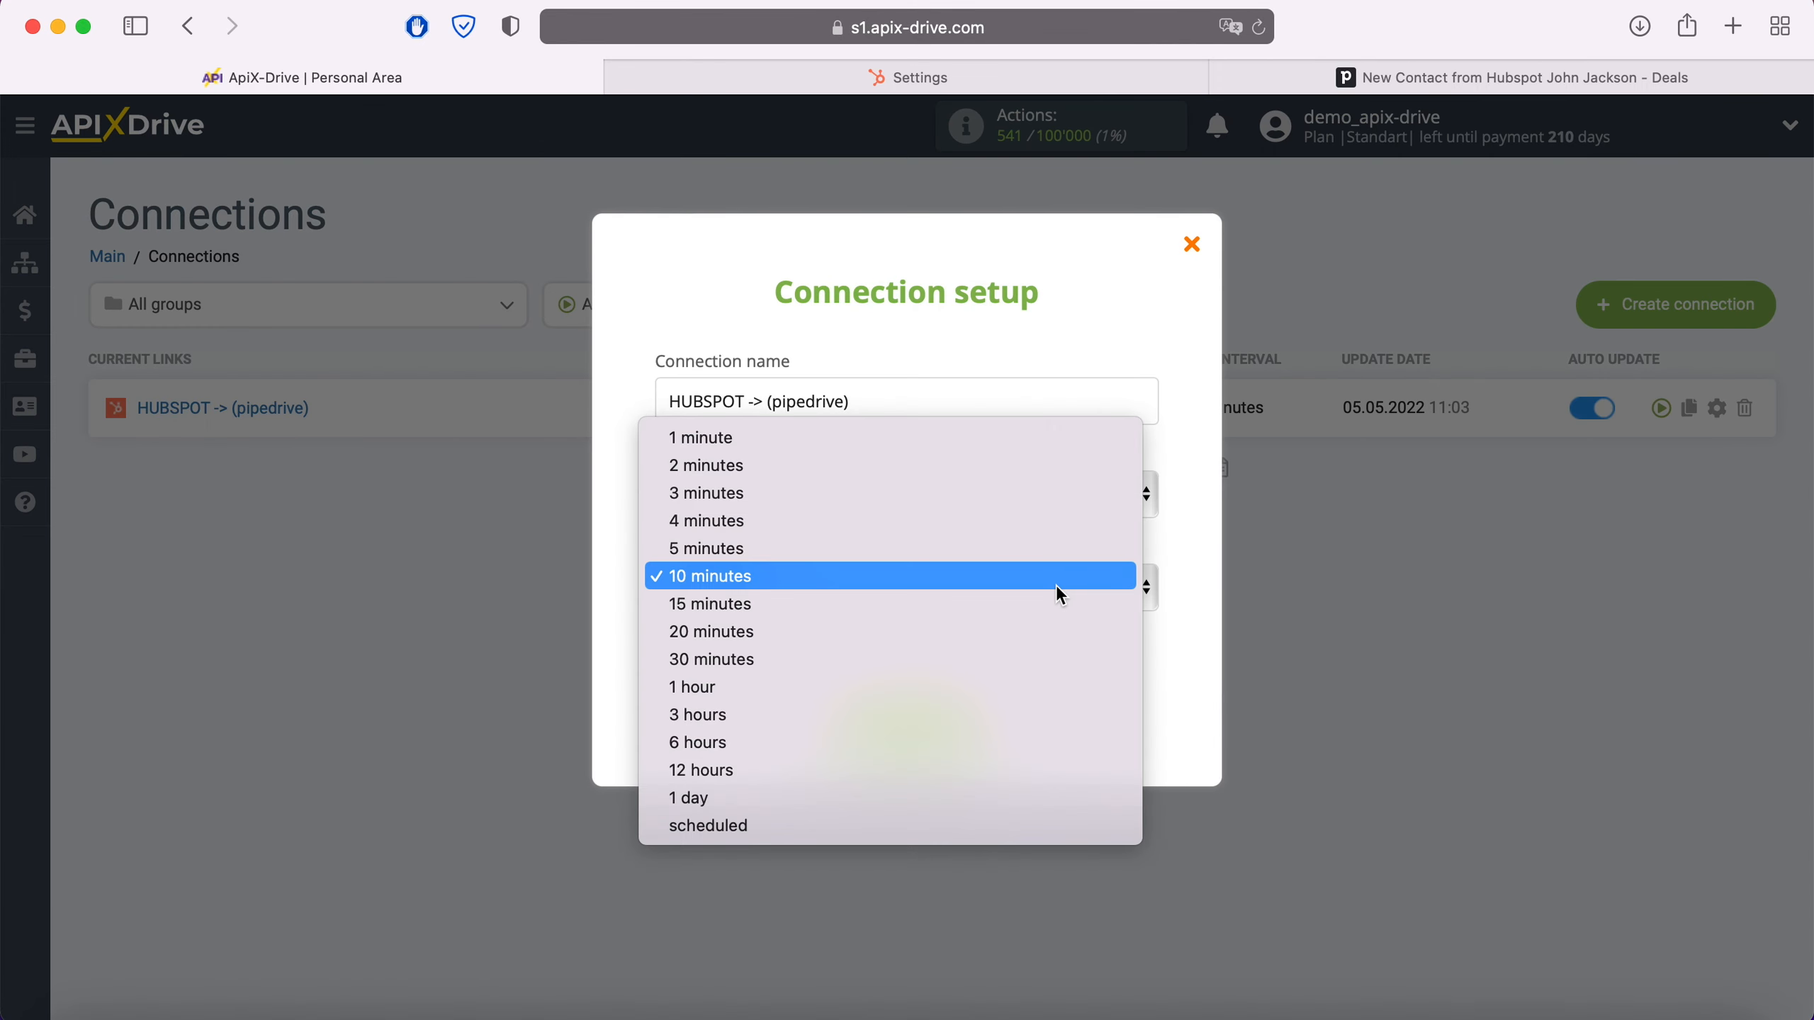
pyautogui.click(978, 550)
pyautogui.click(969, 717)
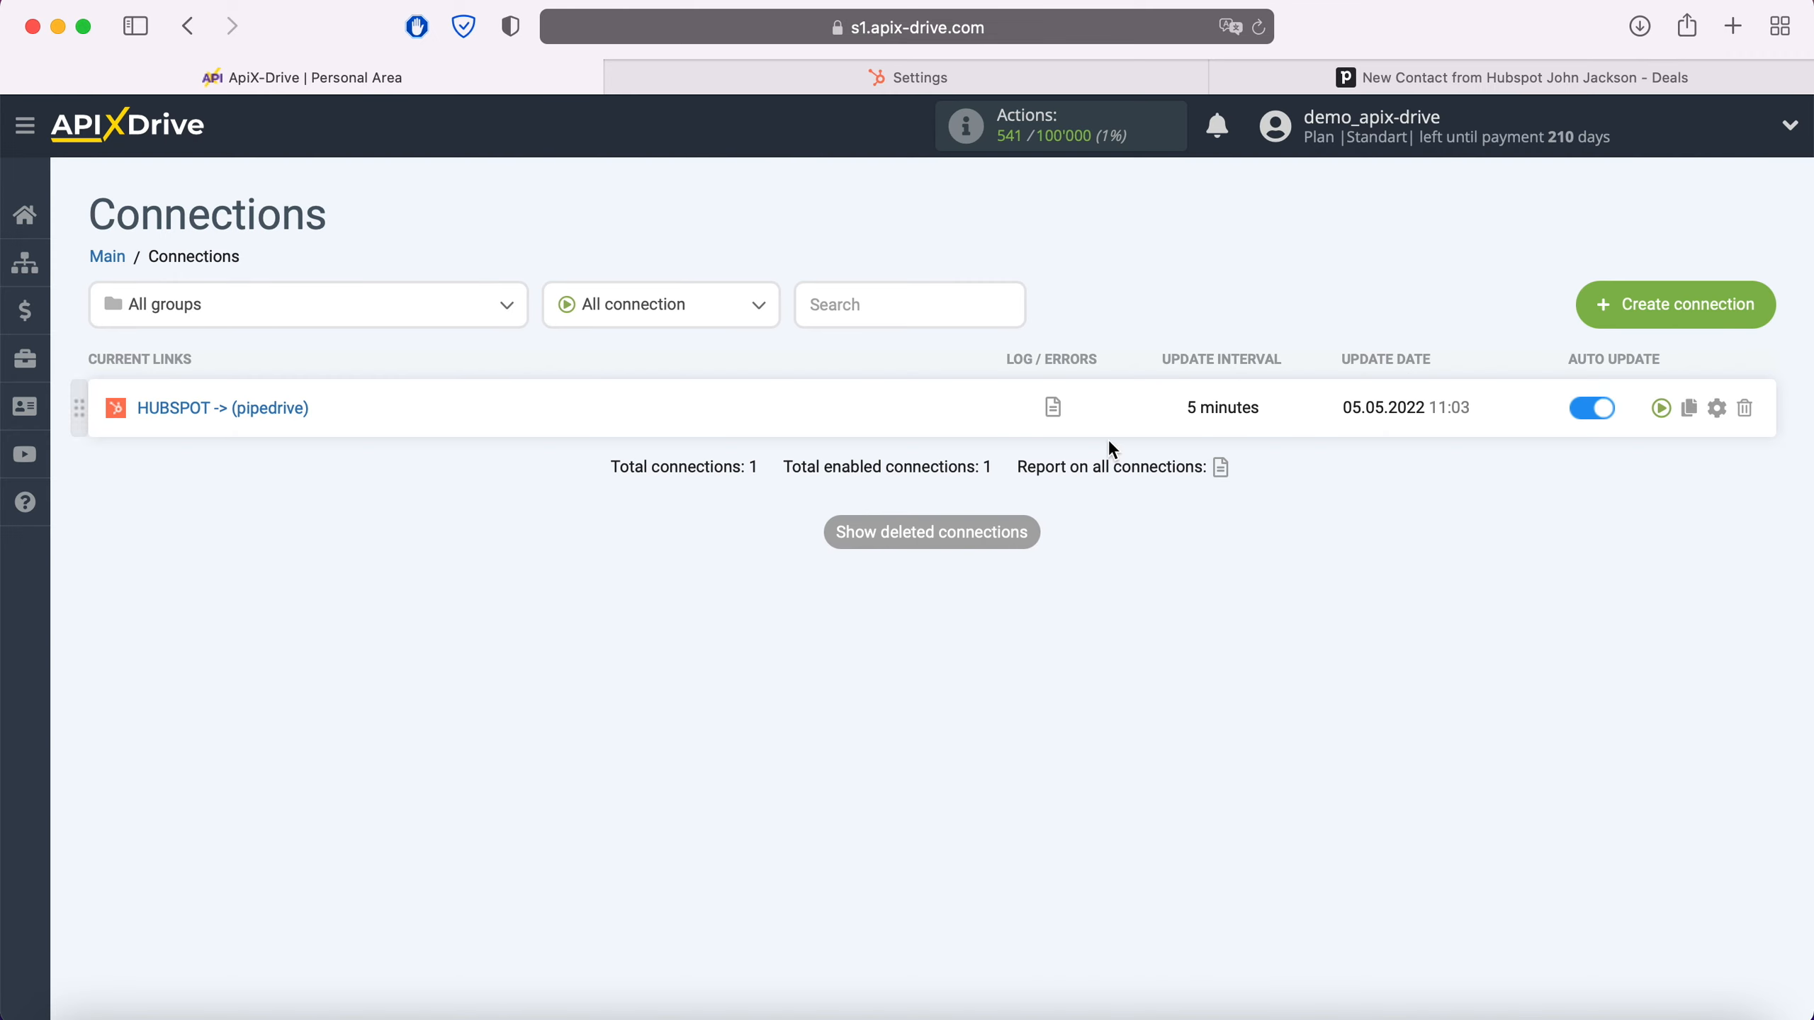